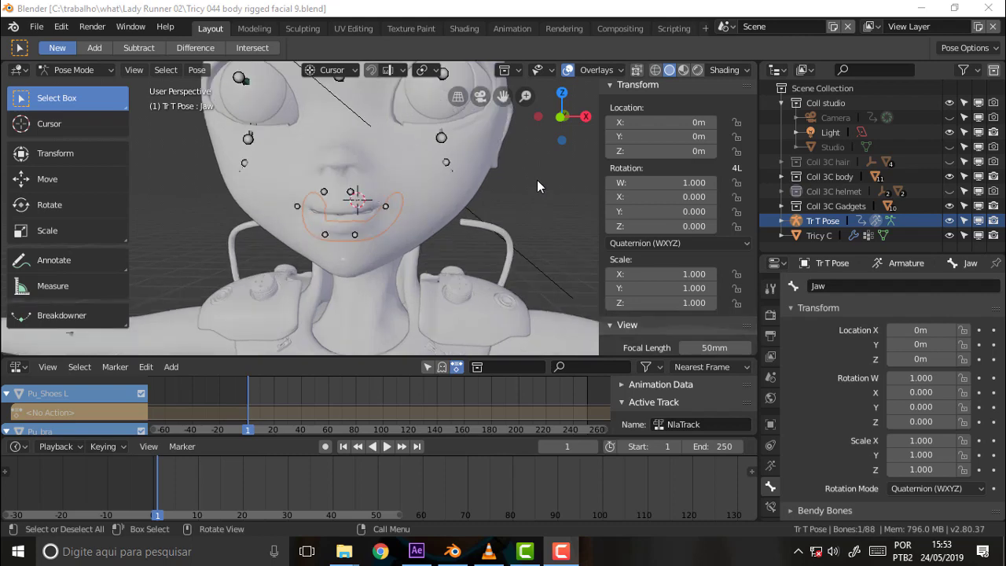
- Leave Pose Mode for Object Mode and select the Tricy C character mesh
left_click_drag(503, 98, 508, 173)
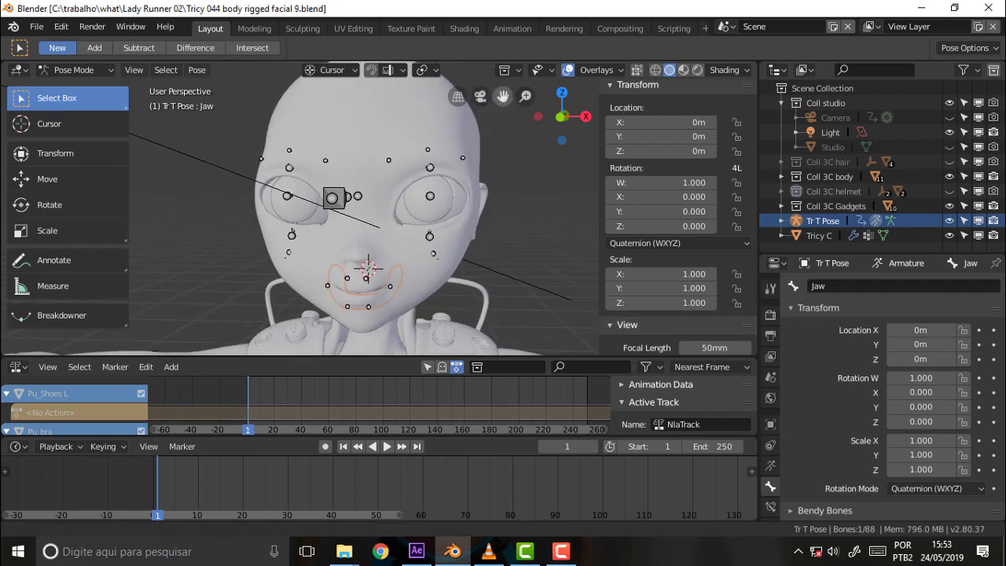
middle_click_drag(508, 168, 520, 165)
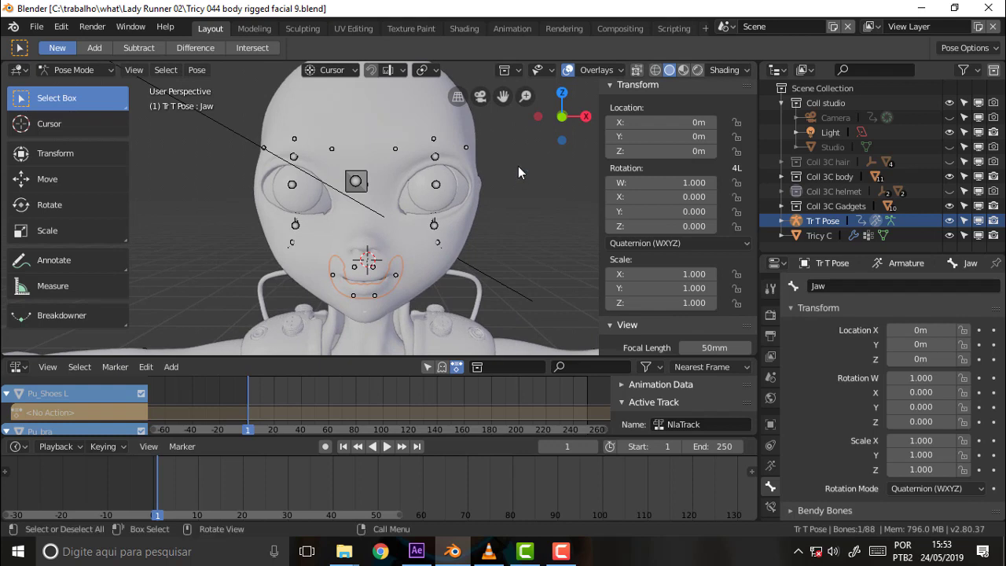
left_click(77, 70)
left_click(80, 88)
left_click(349, 103)
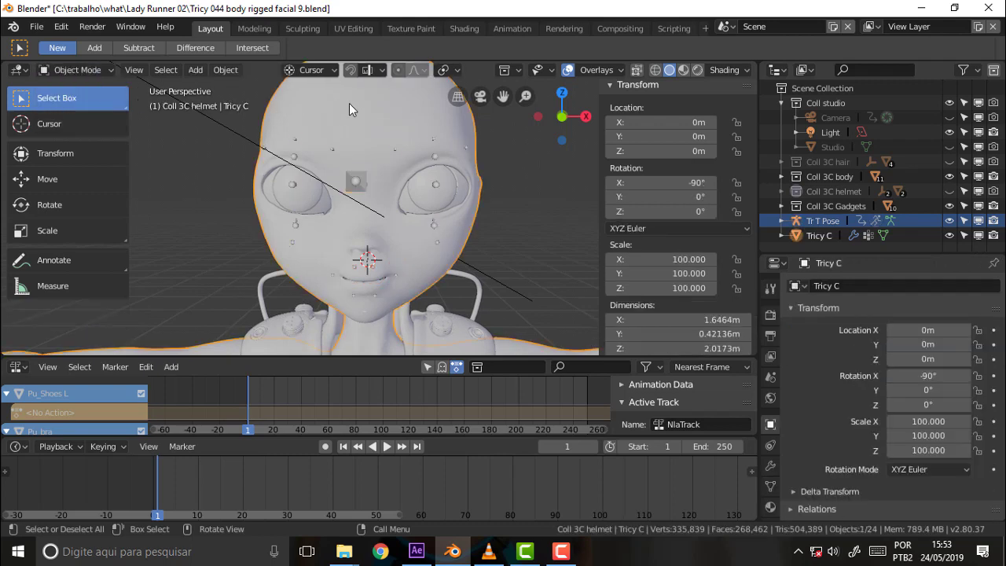
left_click(66, 69)
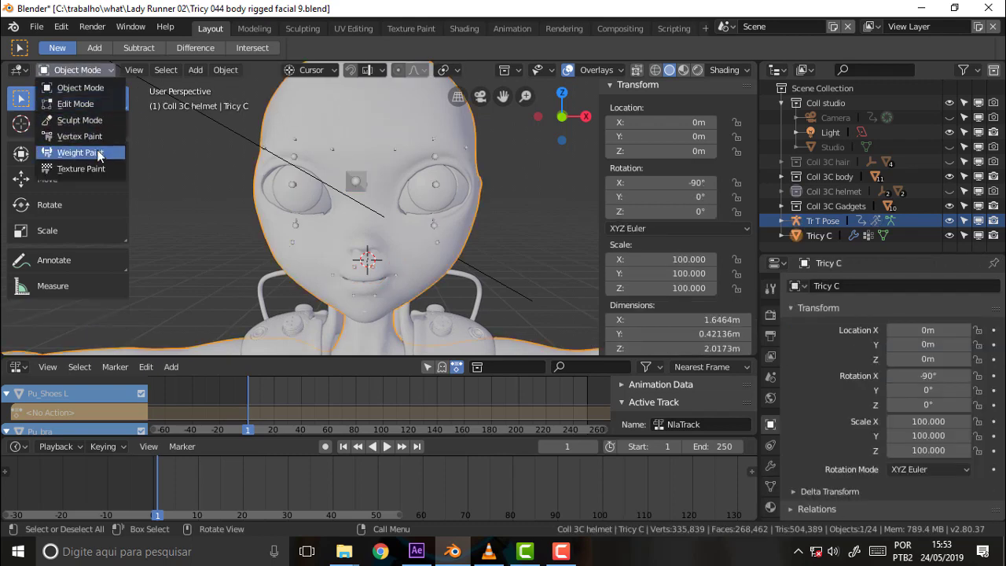
- In Weight Paint mode, paint the Def.Eyelid.Up.L arc above the eye down to weight 0
left_click(63, 153)
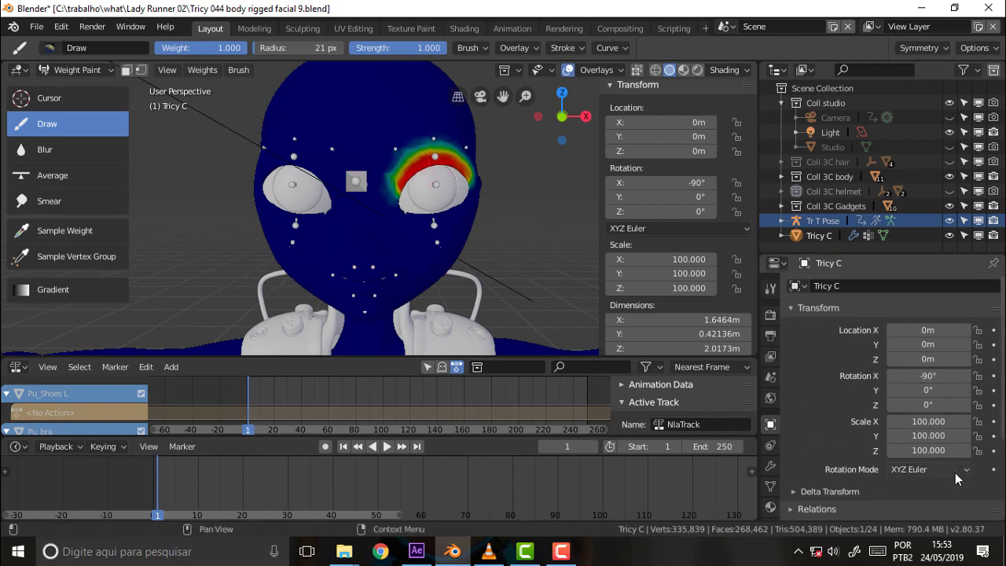
left_click(770, 487)
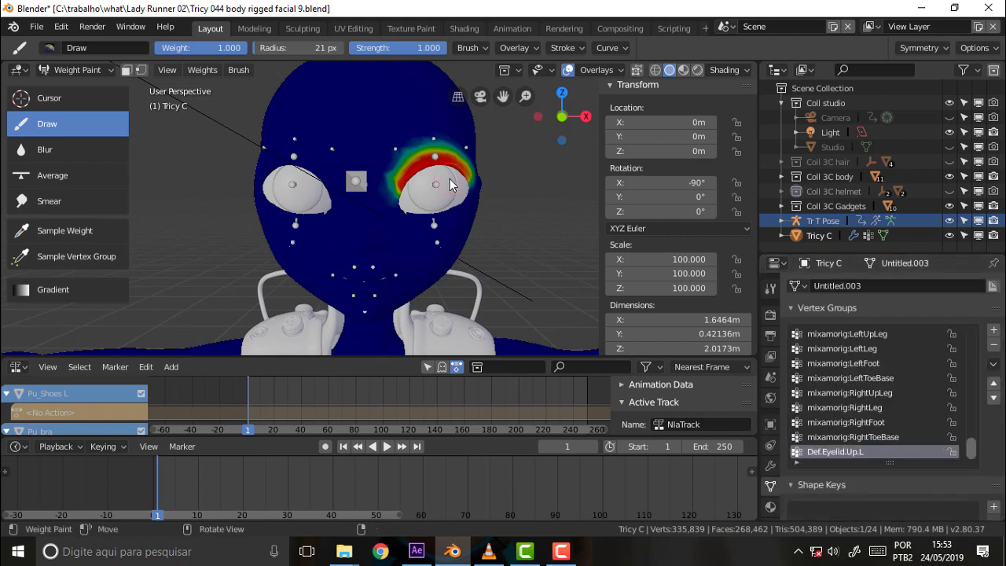
left_click_drag(228, 48, 200, 48)
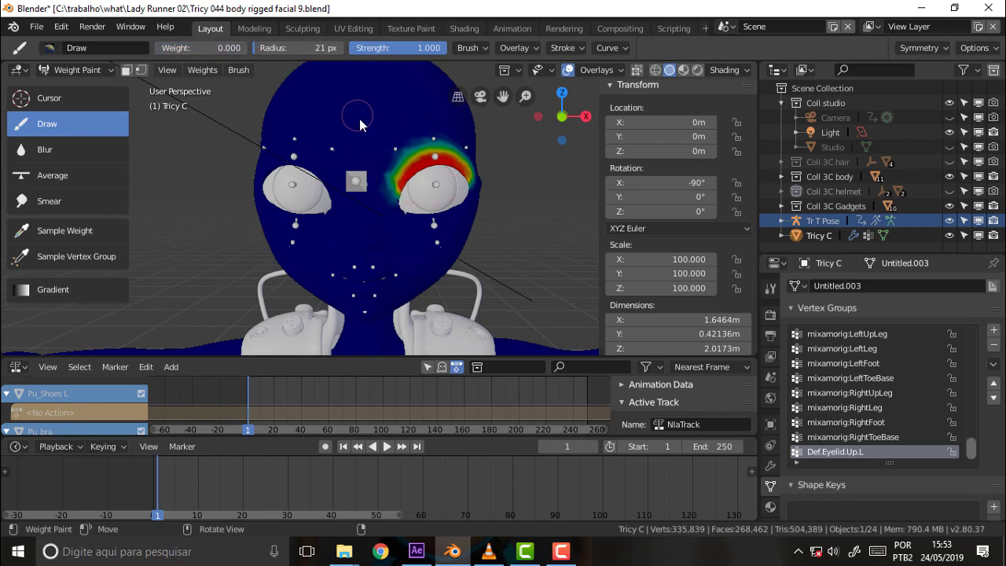
mouse_move(397, 197)
left_mouse_down()
mouse_move(380, 189)
mouse_move(444, 161)
mouse_move(390, 199)
left_mouse_up()
mouse_move(459, 167)
left_mouse_down()
mouse_move(467, 175)
mouse_move(449, 168)
mouse_move(476, 180)
mouse_move(461, 152)
mouse_move(472, 171)
left_mouse_up()
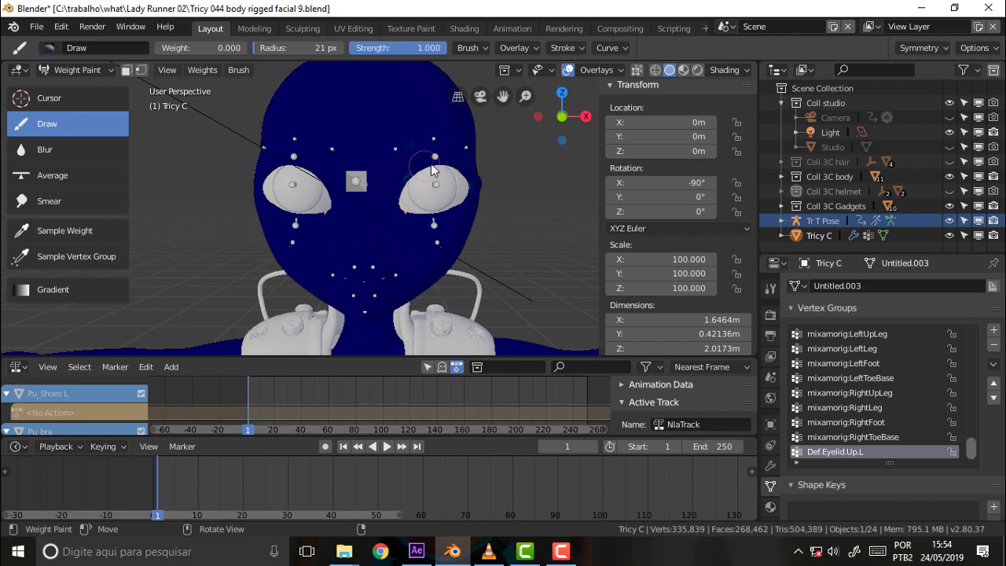
left_click_drag(972, 450, 973, 333)
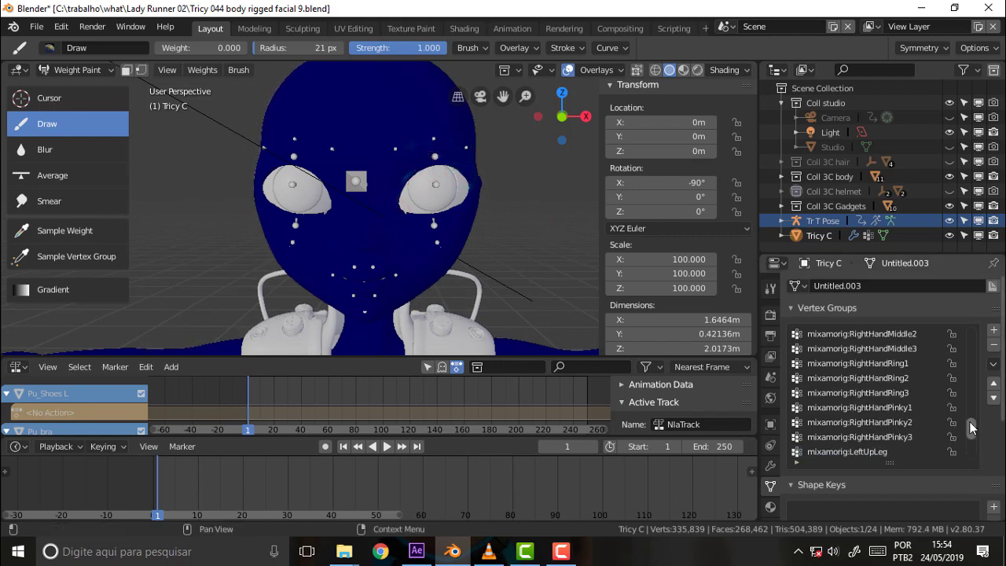
- Make mixamorig:Head active and paint the rainbow arc around the left eye at 1.000 weight
left_click(839, 407)
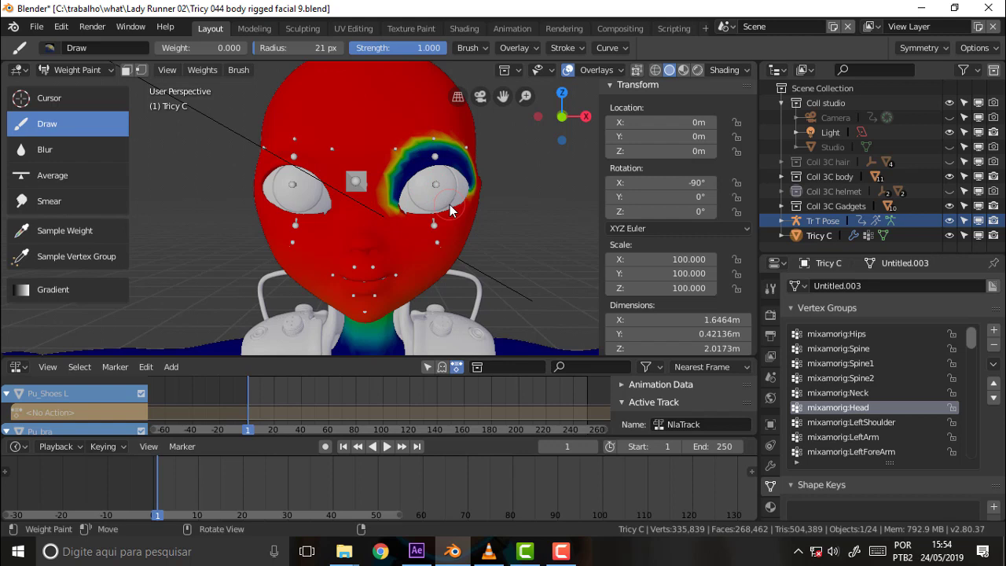
left_click(191, 47)
type("0.0")
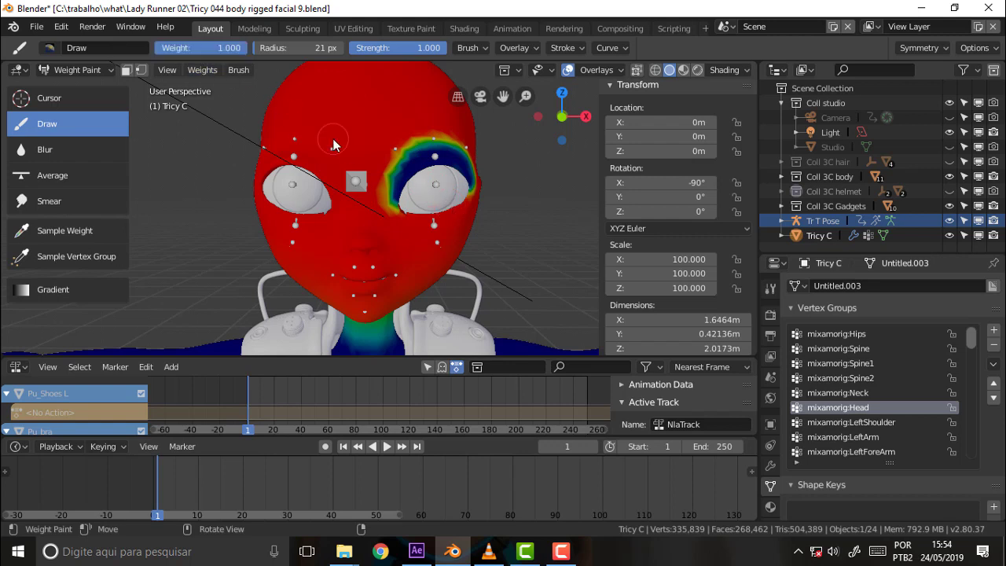
key("Escape")
left_click_drag(397, 218, 393, 188)
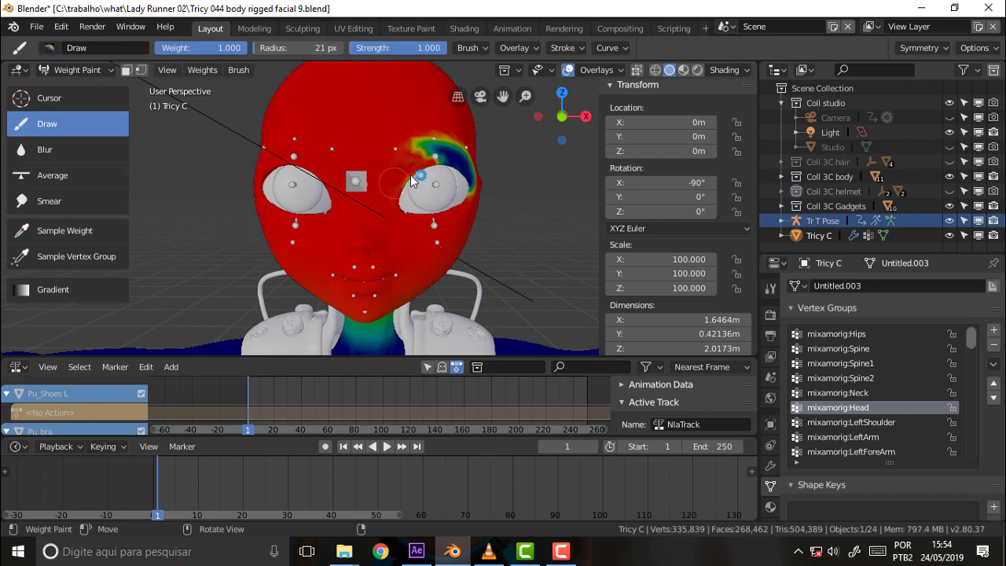
mouse_move(449, 146)
left_mouse_down()
mouse_move(453, 167)
mouse_move(468, 169)
mouse_move(420, 142)
mouse_move(431, 161)
mouse_move(433, 154)
left_mouse_up()
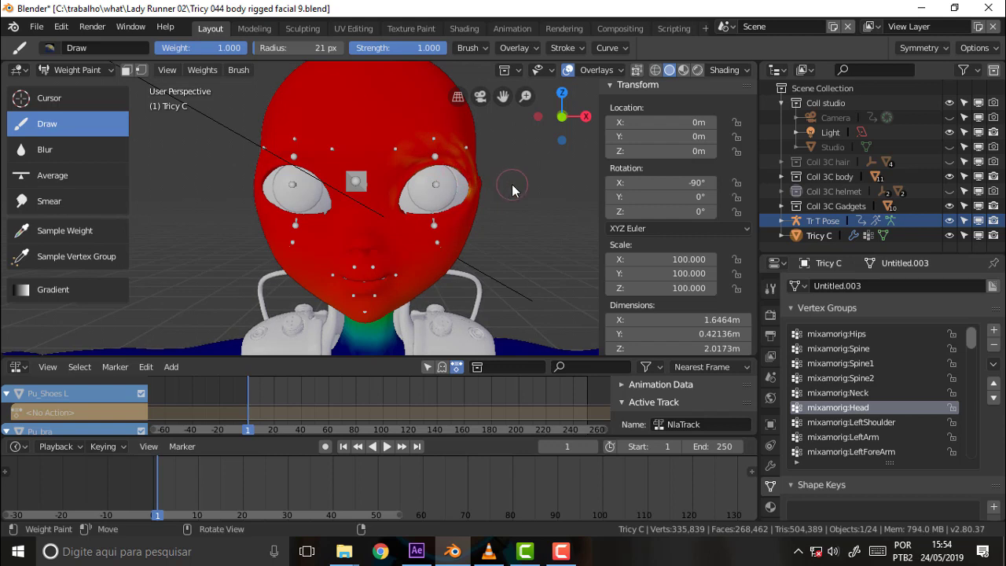
middle_click_drag(512, 184, 459, 189)
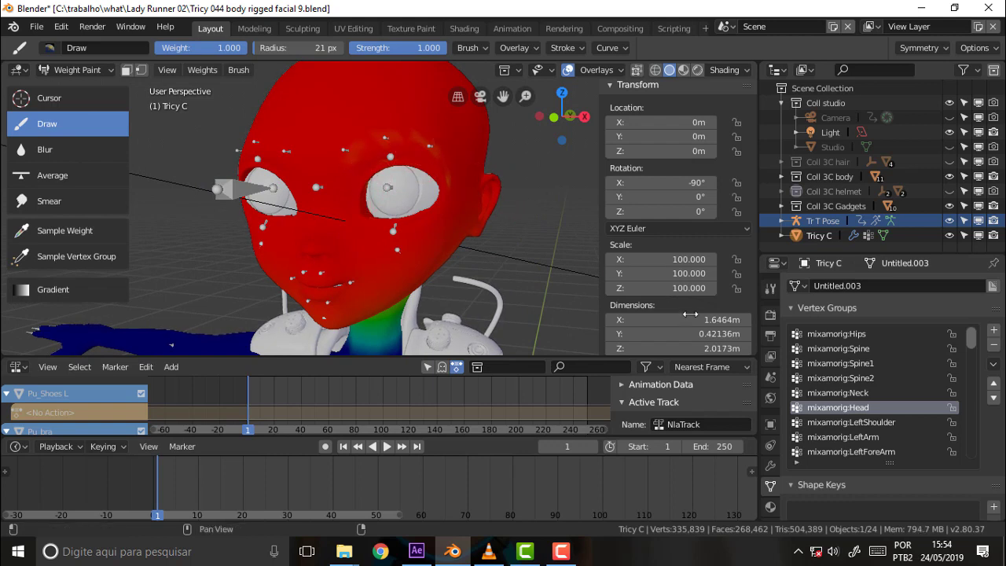
- Expand the Coll 3C body collection in the Outliner
left_click(770, 288)
scroll(1003, 329, "down", 7)
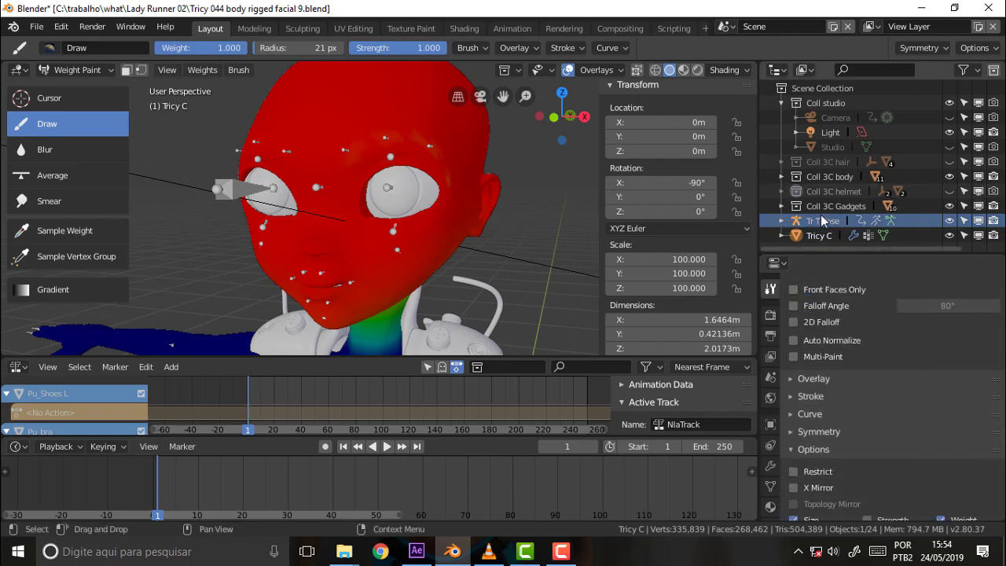
left_click(782, 178)
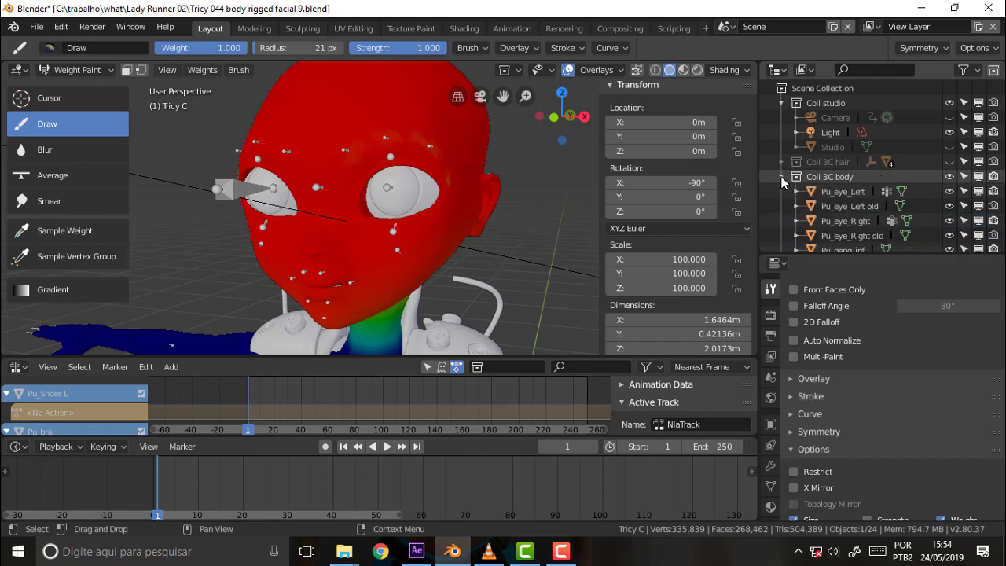
scroll(990, 148, "down", 2)
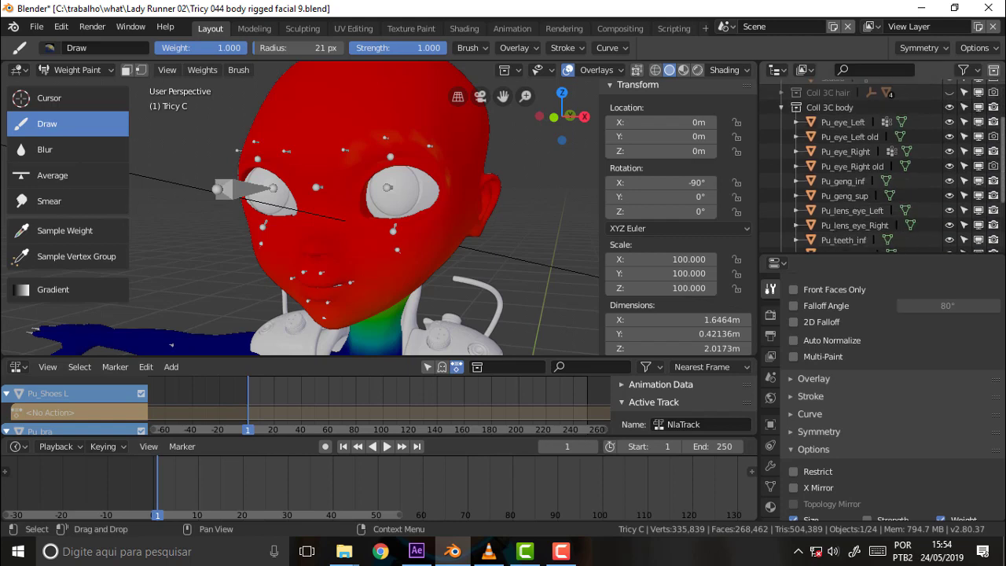
scroll(979, 144, "down", 2)
scroll(971, 140, "down", 2)
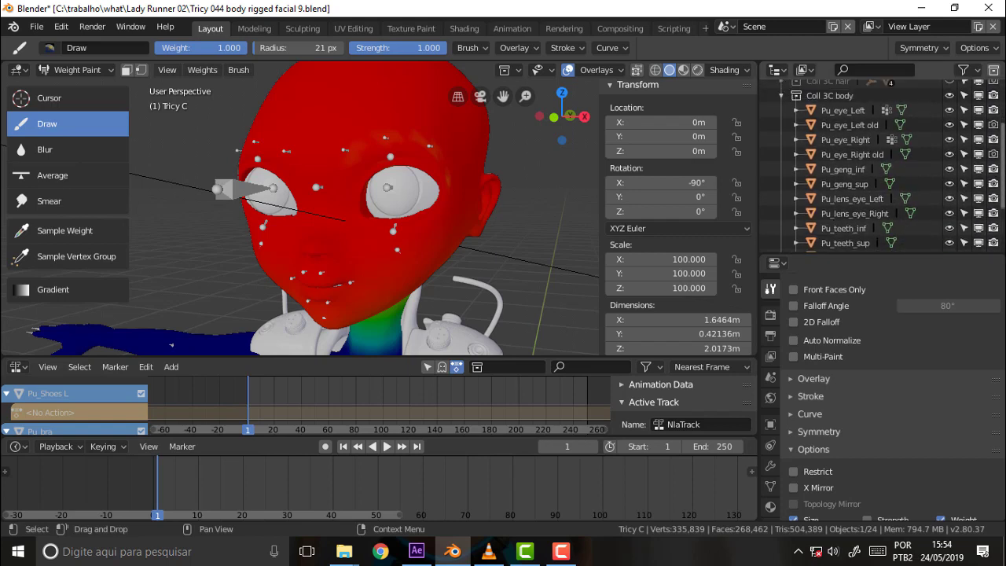
- Hide Pu_eye_Left, Pu_eye_Right, Pu_lens_eye_Left and Pu_lens_eye_Right
left_click(949, 110)
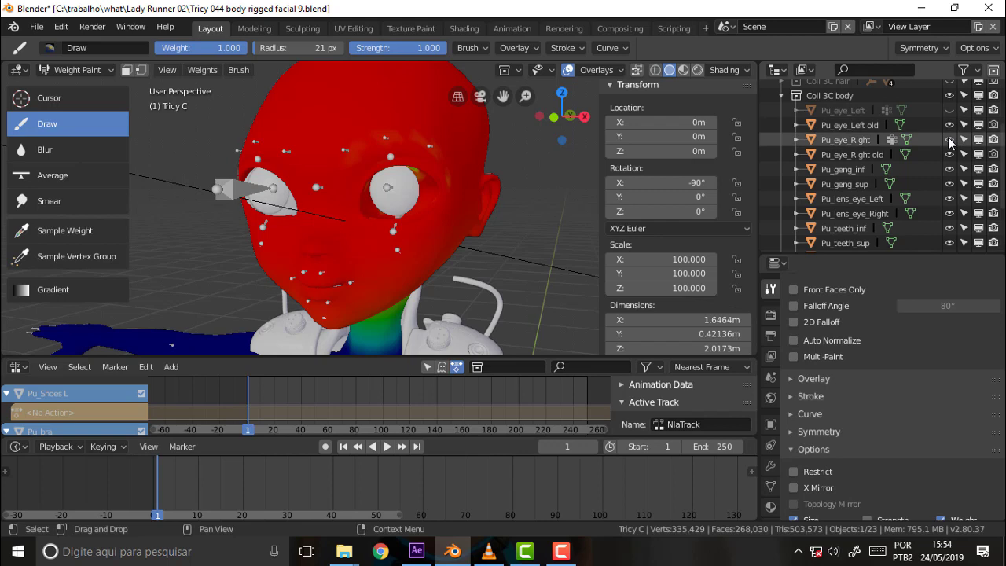
left_click(949, 140)
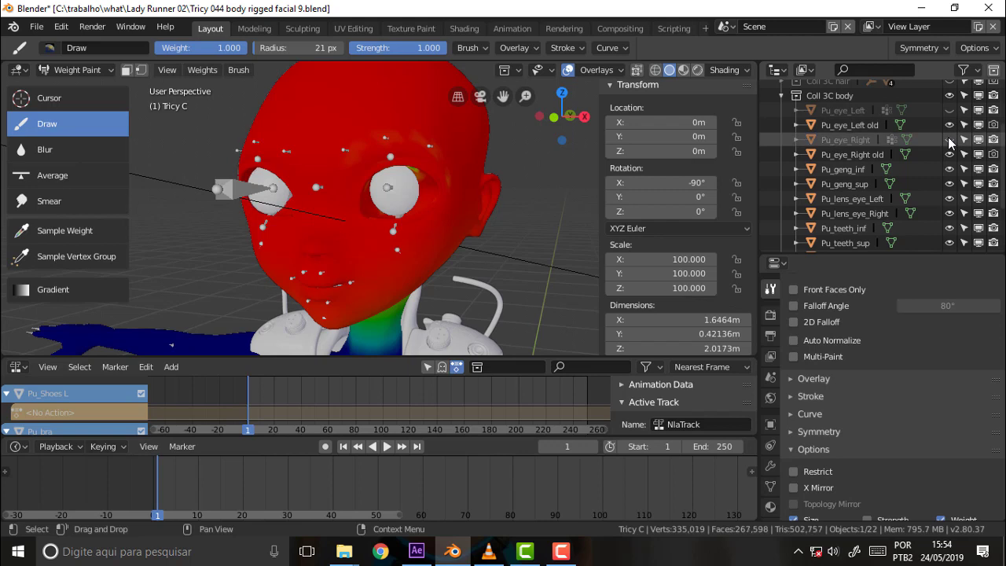
left_click(950, 199)
left_click(950, 213)
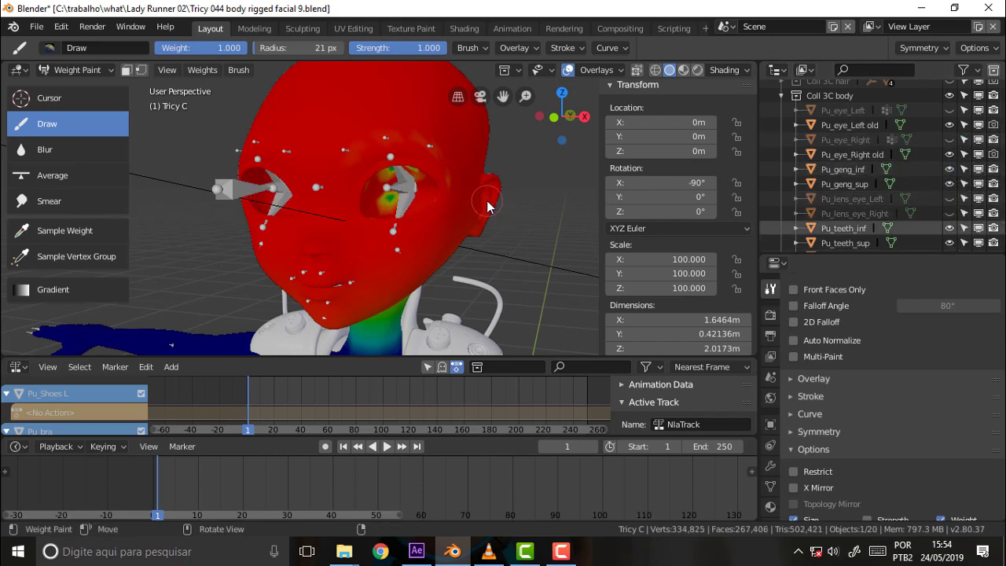
- Paint the green eye-socket patches red in mixamorig:Head and list the vertex groups again
middle_click_drag(495, 214, 507, 166)
scroll(507, 165, "down", 2)
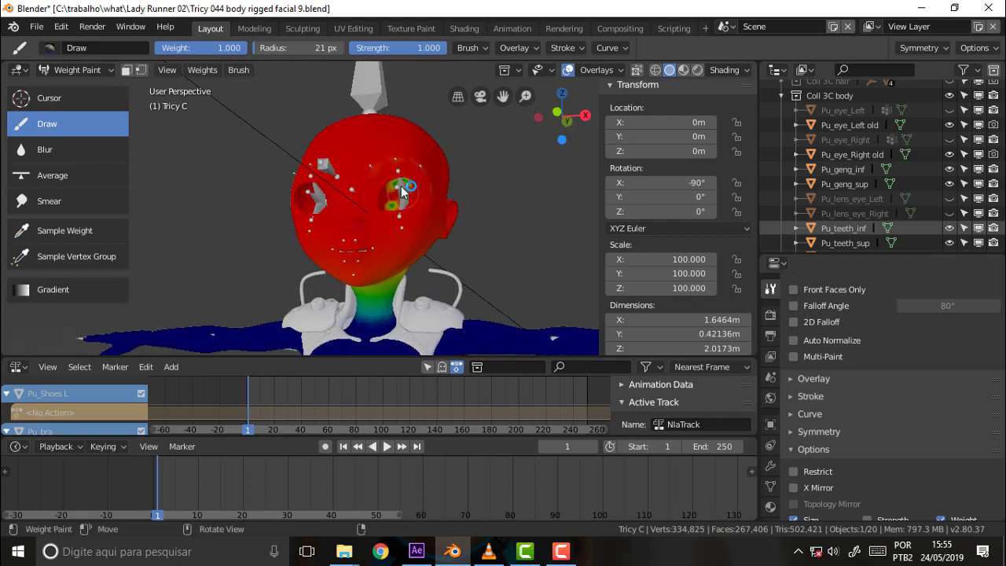
mouse_move(399, 181)
left_mouse_down()
mouse_move(399, 202)
mouse_move(400, 187)
left_mouse_up()
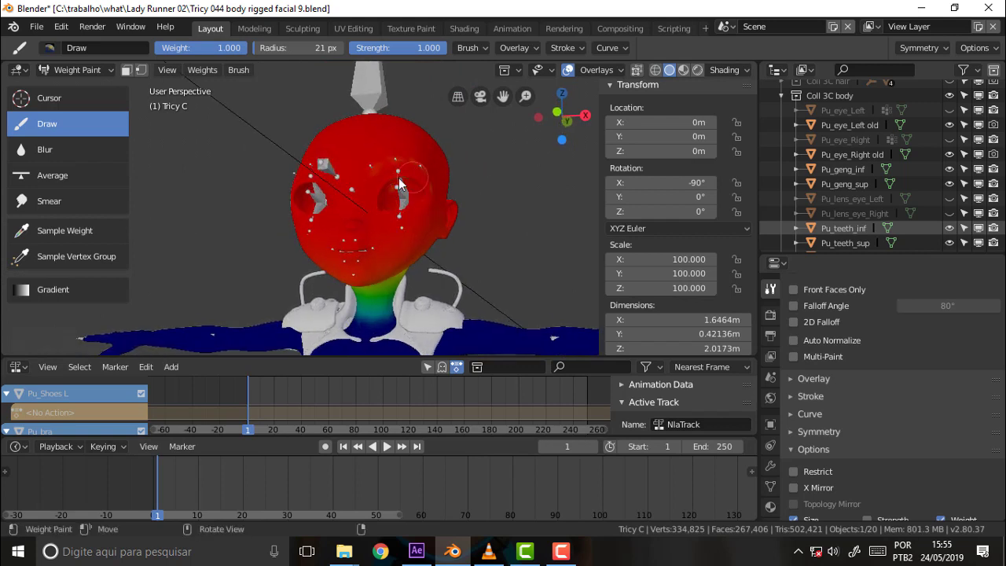
scroll(460, 185, "up", 2)
scroll(470, 161, "up", 2)
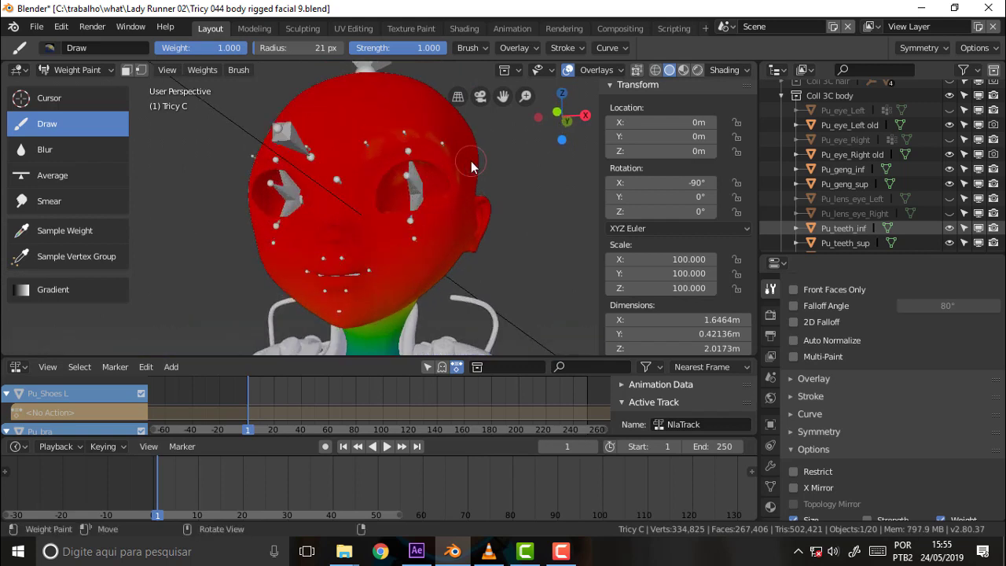
scroll(470, 161, "up", 2)
mouse_move(478, 184)
middle_mouse_down()
mouse_move(474, 210)
mouse_move(512, 175)
mouse_move(487, 180)
middle_mouse_up()
scroll(475, 203, "down", 3)
scroll(472, 191, "down", 2)
scroll(476, 177, "down", 2)
scroll(492, 182, "down", 1)
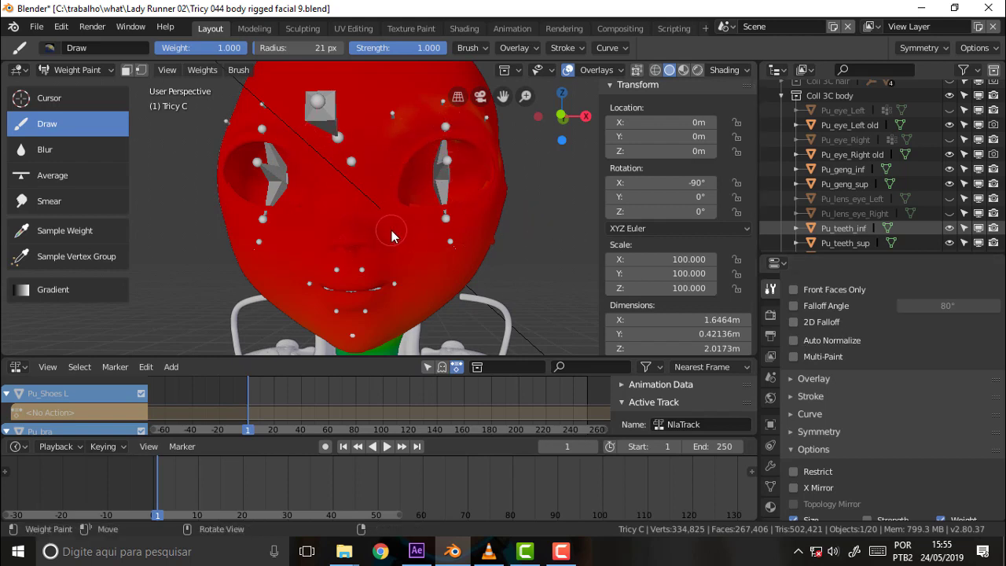
left_click(771, 487)
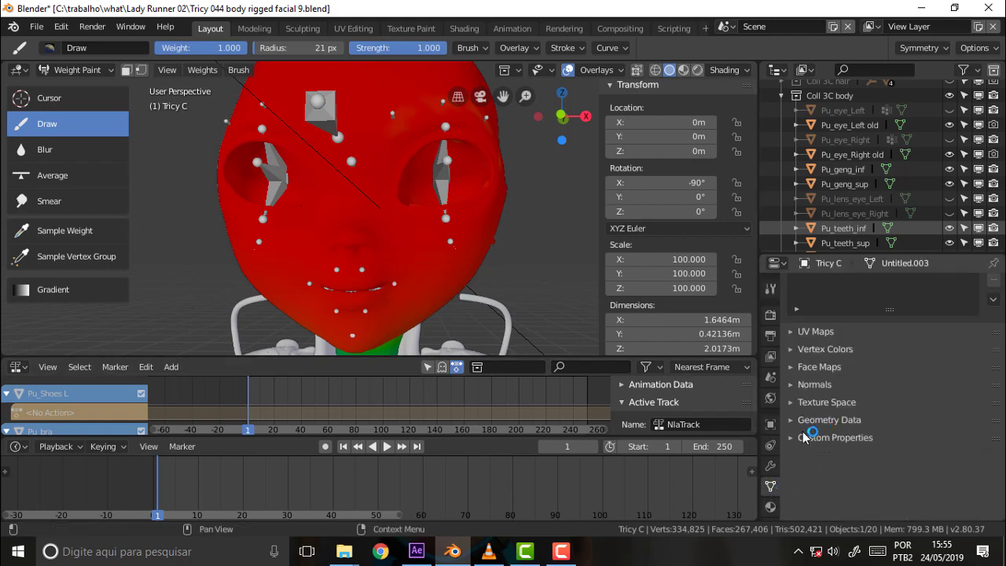
scroll(1004, 416, "up", 6)
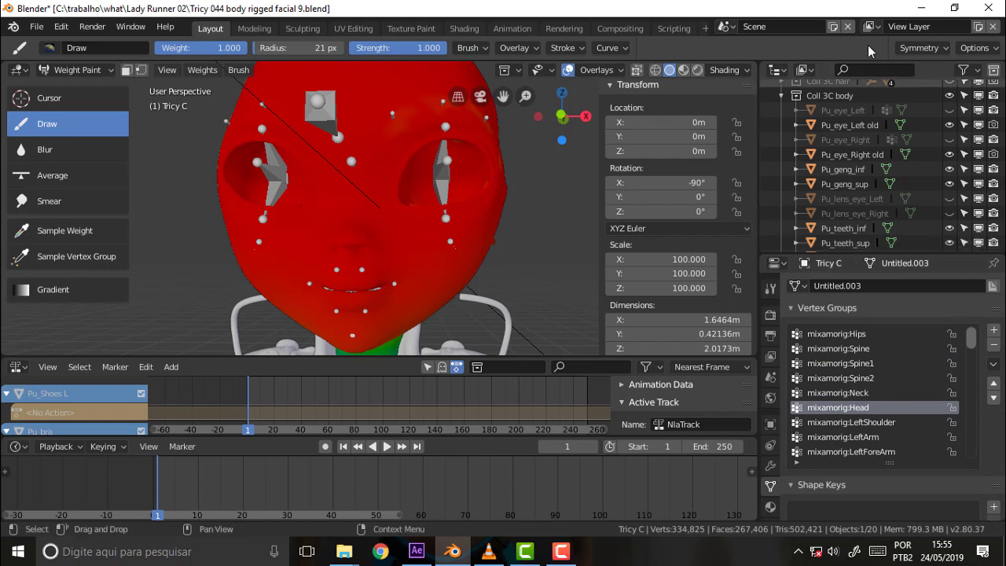
- Turn on X-axis mirror and paint a low-weight test stroke across both eyebrows
left_click(922, 47)
left_click(933, 77)
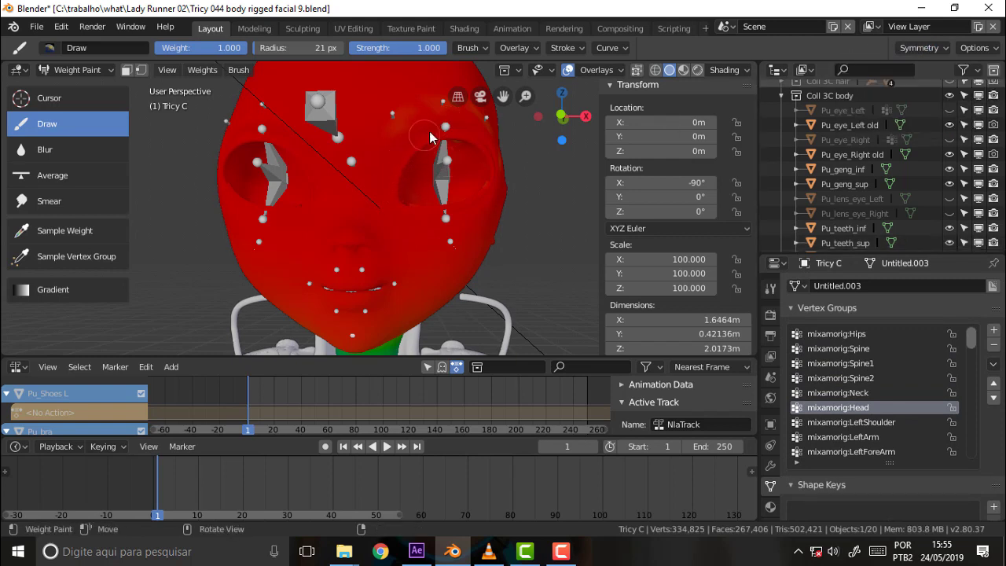
left_click_drag(239, 54, 234, 54)
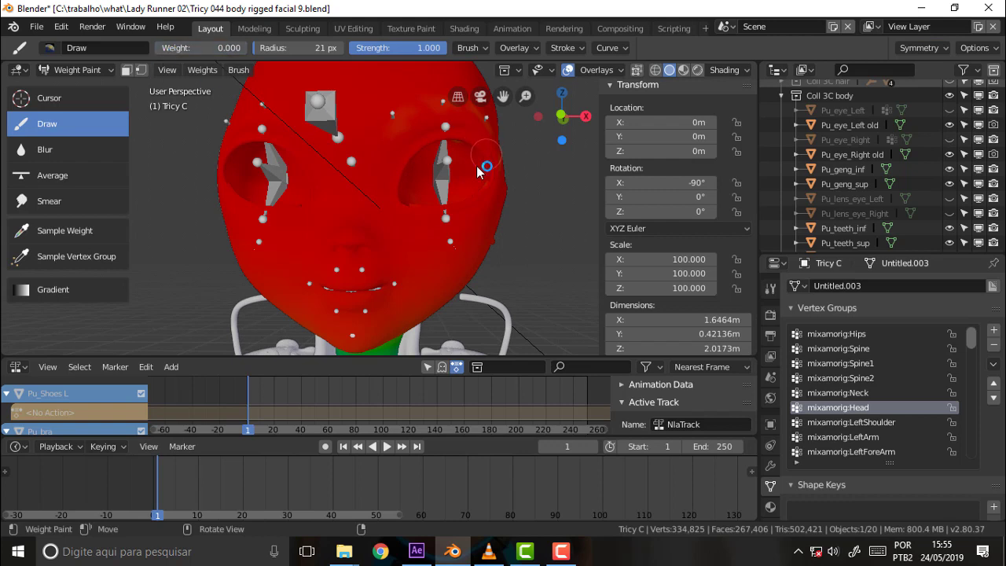
mouse_move(409, 192)
left_mouse_down()
mouse_move(465, 131)
mouse_move(524, 165)
left_mouse_up()
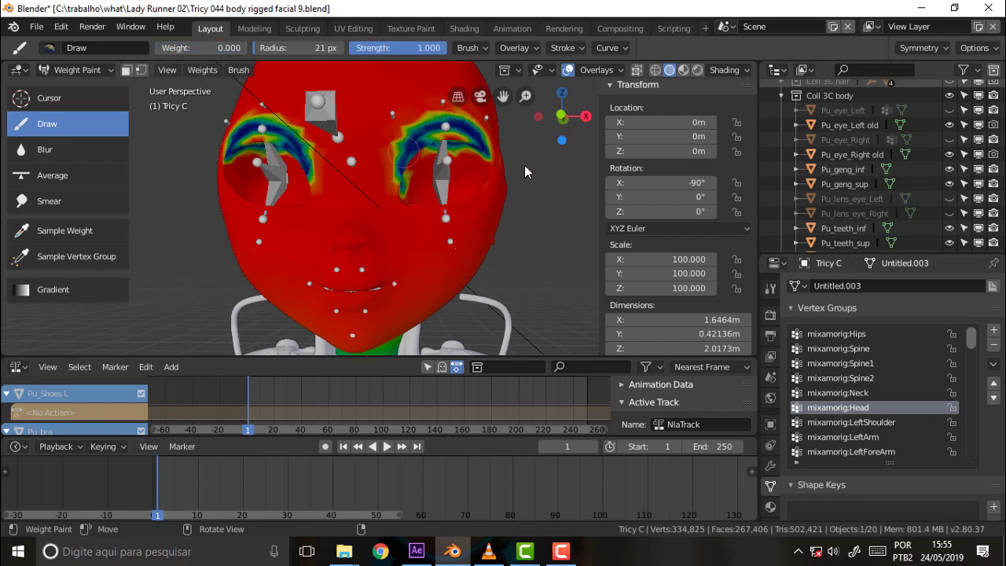
- Undo the eyebrow stroke and bring up the Face Rig tutorial in VLC
key("ctrl")
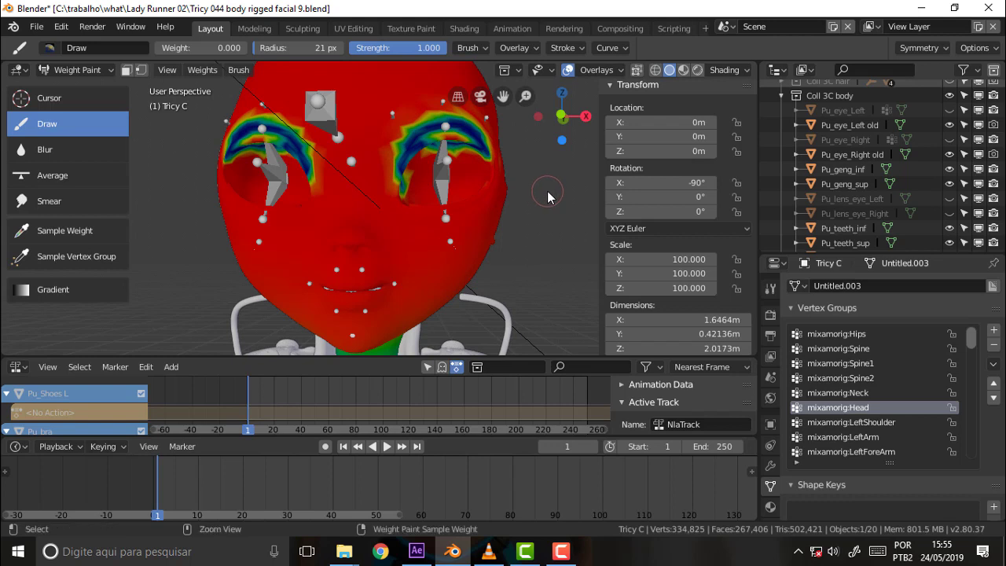
key("ctrl+z")
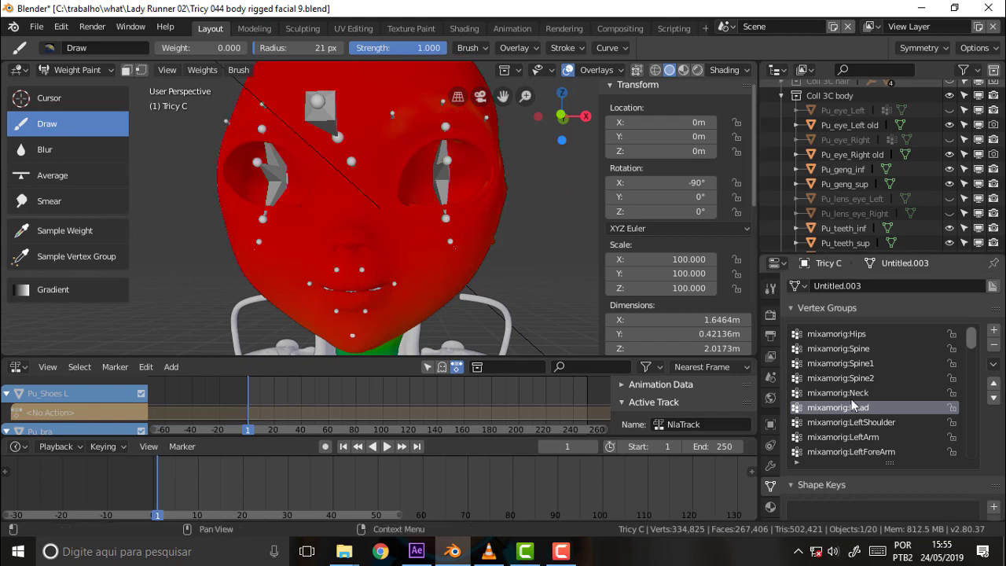
scroll(1003, 503, "down", 5)
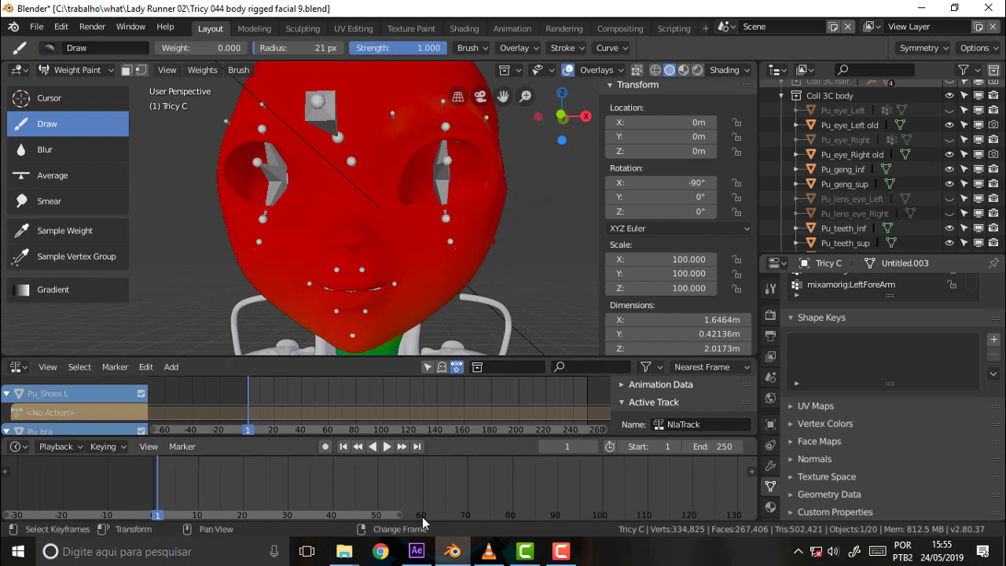
left_click(488, 552)
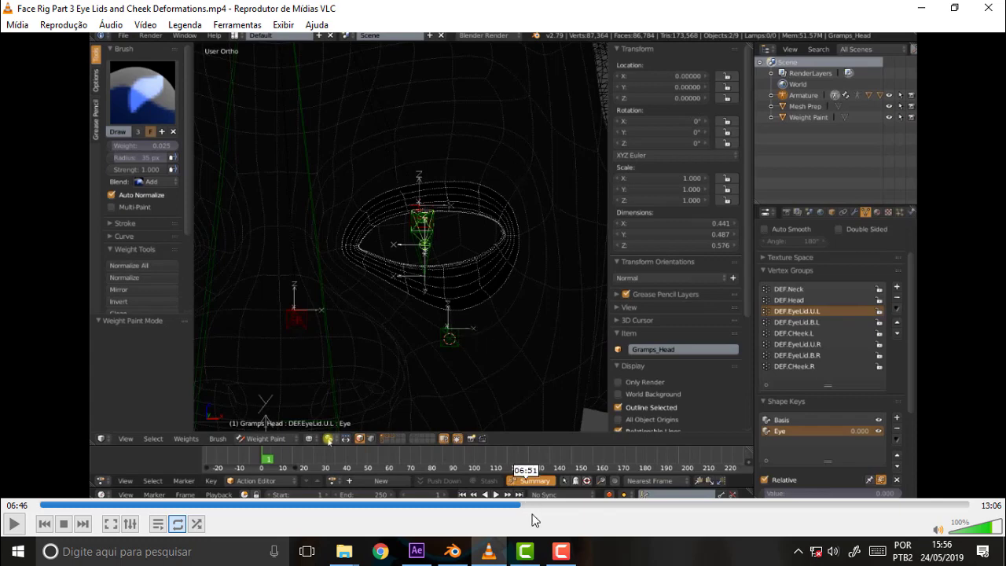
- Switch from the VLC tutorial back to the Blender weight-painting scene
left_click(455, 553)
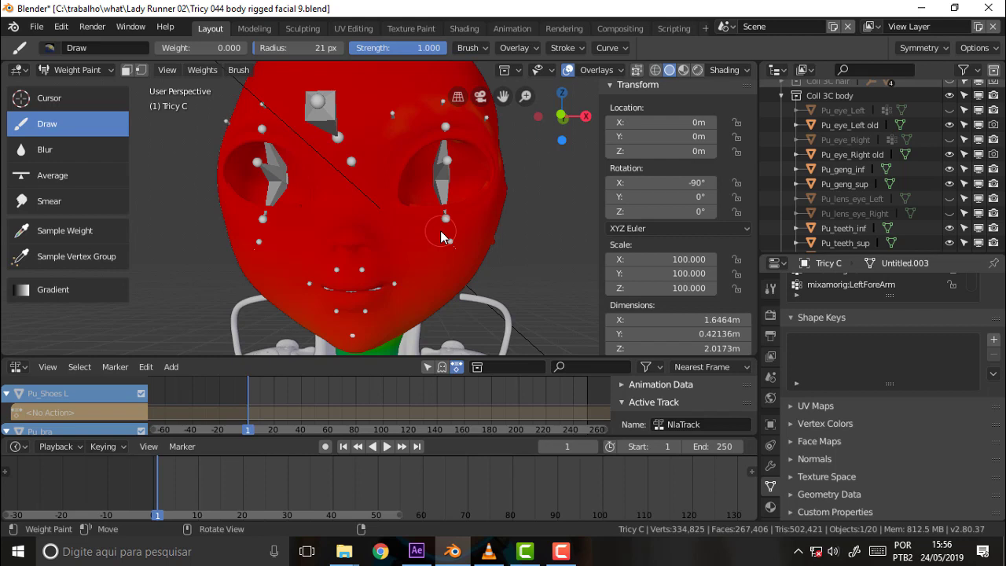
- Paint a mirrored stroke along both eyebrow arcs with X symmetry on
left_click(918, 49)
mouse_move(397, 206)
left_mouse_down()
mouse_move(409, 169)
mouse_move(442, 143)
mouse_move(432, 135)
mouse_move(464, 124)
mouse_move(491, 146)
mouse_move(490, 173)
mouse_move(460, 129)
mouse_move(417, 138)
mouse_move(393, 169)
mouse_move(395, 195)
mouse_move(443, 129)
mouse_move(543, 186)
left_mouse_up()
mouse_move(542, 185)
middle_mouse_down()
mouse_move(481, 173)
mouse_move(522, 184)
middle_mouse_up()
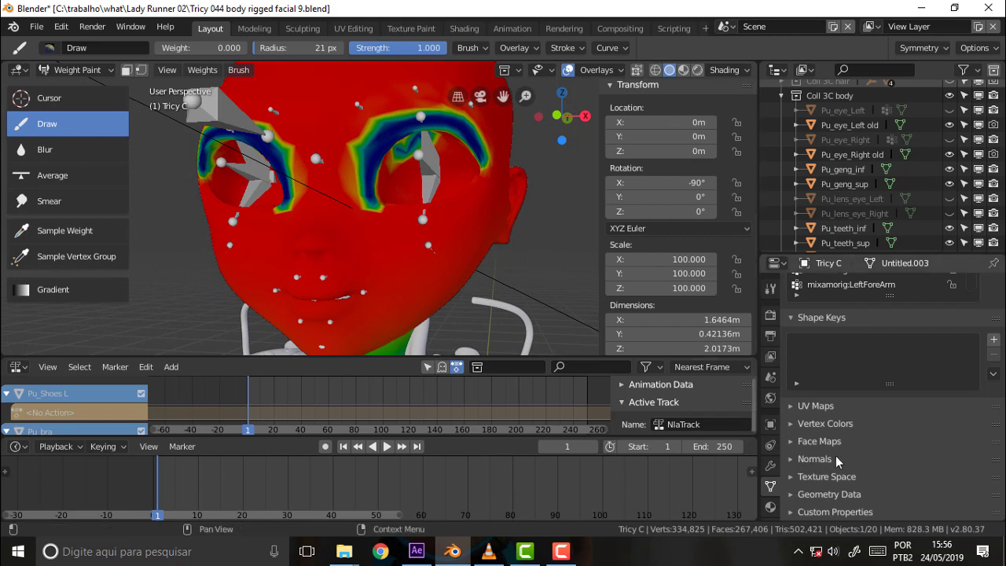
- Untick Front Faces Only in the brush settings and sample full weight from the face
scroll(999, 422, "up", 8)
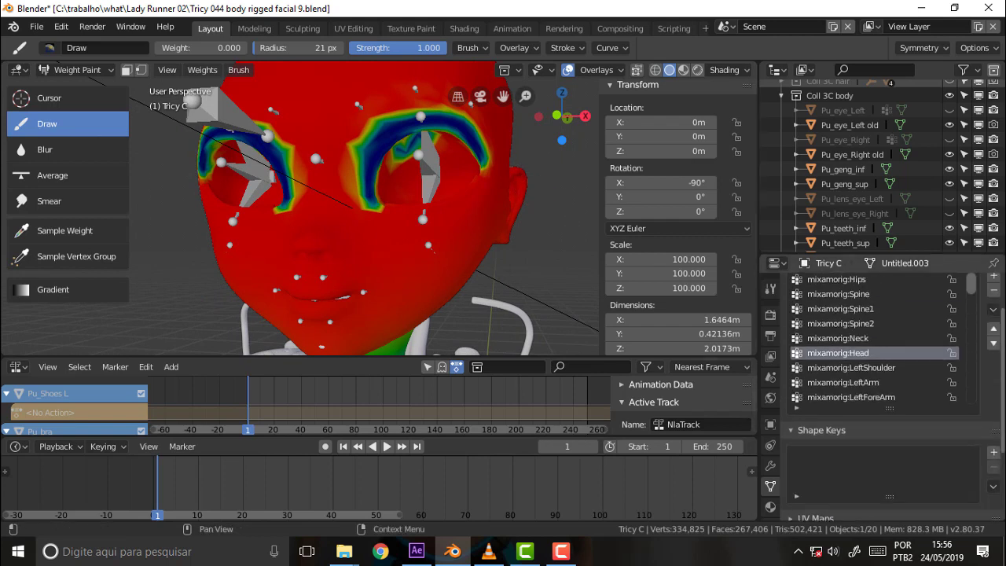
scroll(943, 354, "up", 3)
left_click(770, 288)
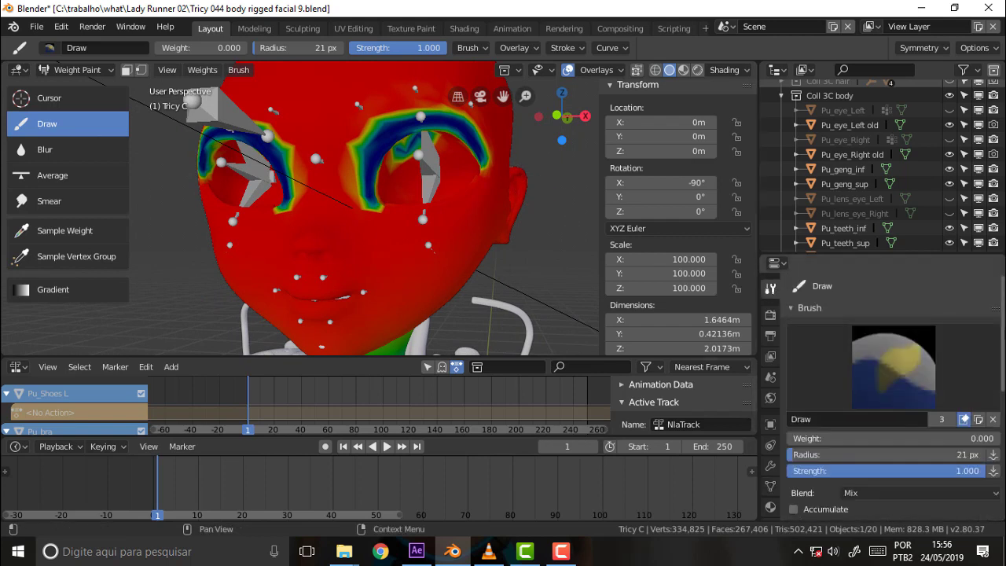
left_click_drag(1003, 336, 1003, 453)
scroll(1004, 454, "down", 1)
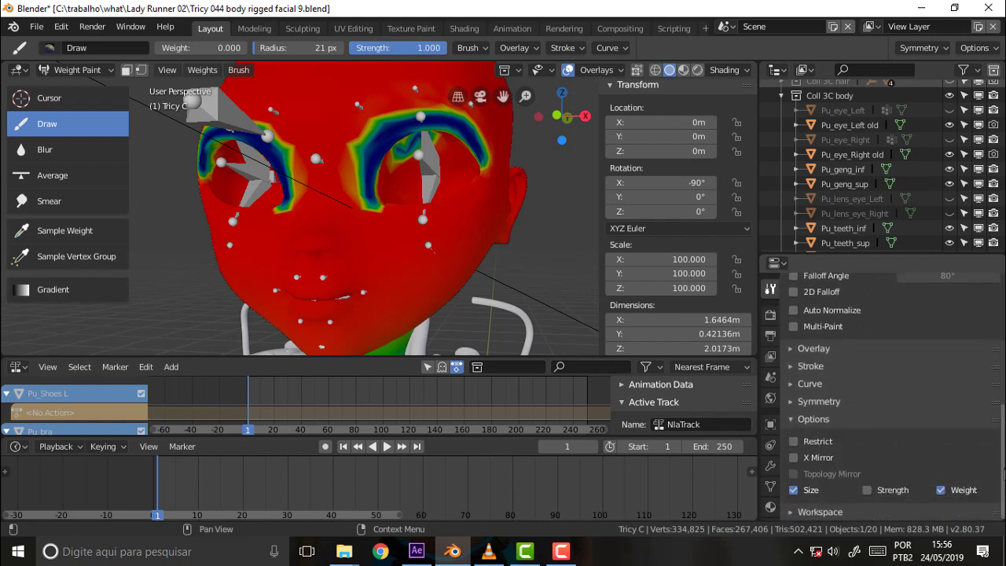
scroll(1004, 454, "up", 4)
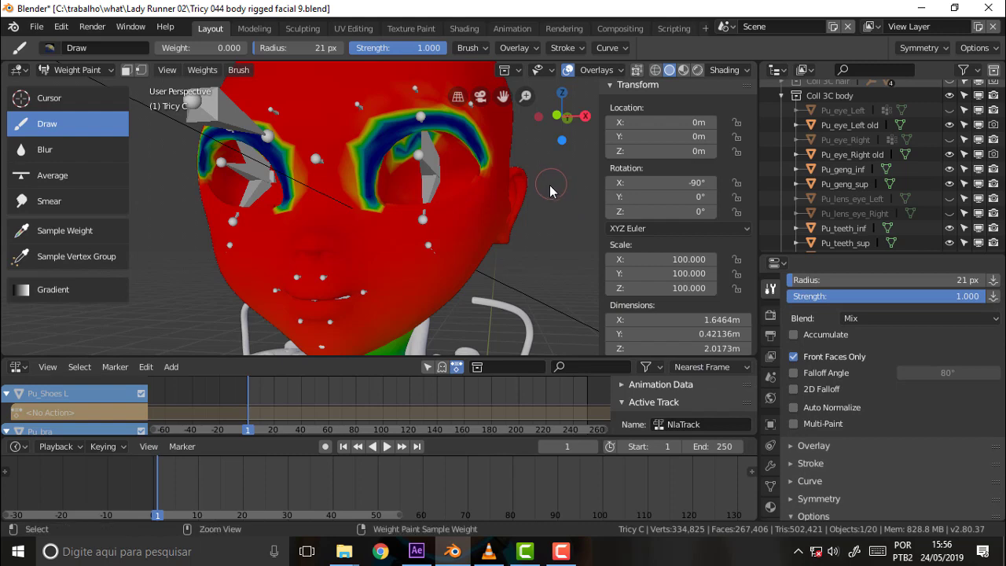
left_click(424, 162, "ctrl")
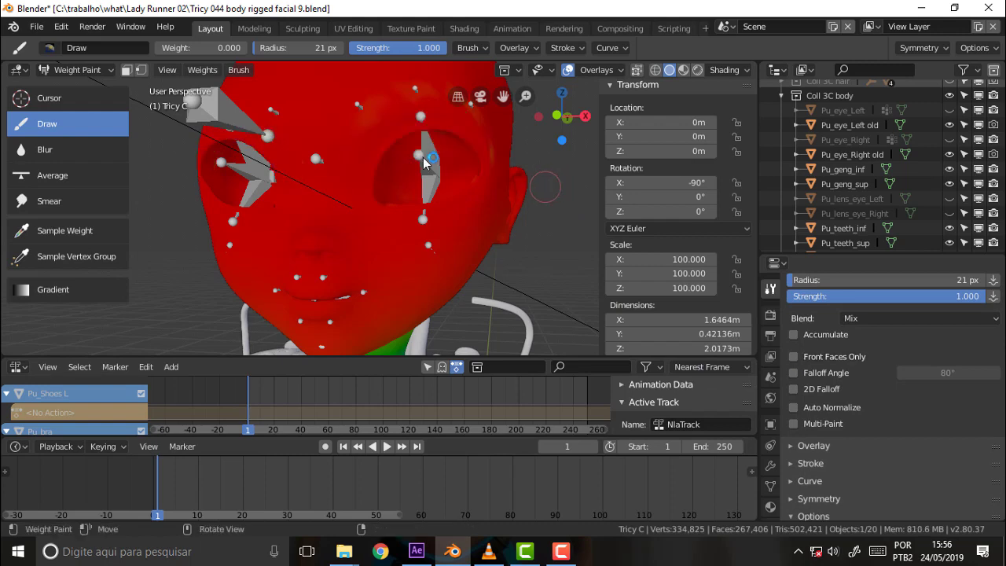
right_click(373, 187, "ctrl")
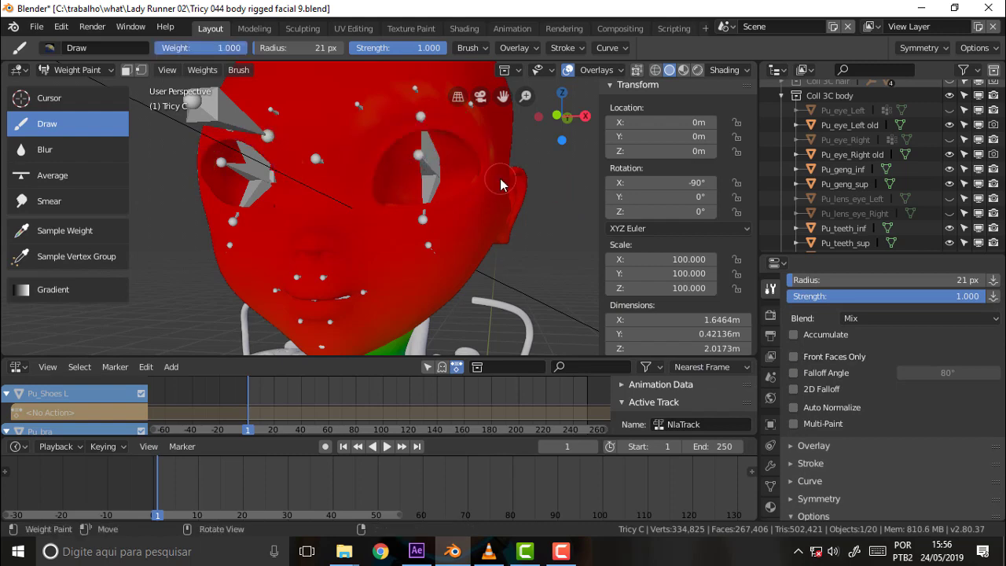
- In Front Ortho view, set brush weight to 0 and paint along both eyebrows
key("KP_3")
key("KP_1")
scroll(503, 182, "up", 2)
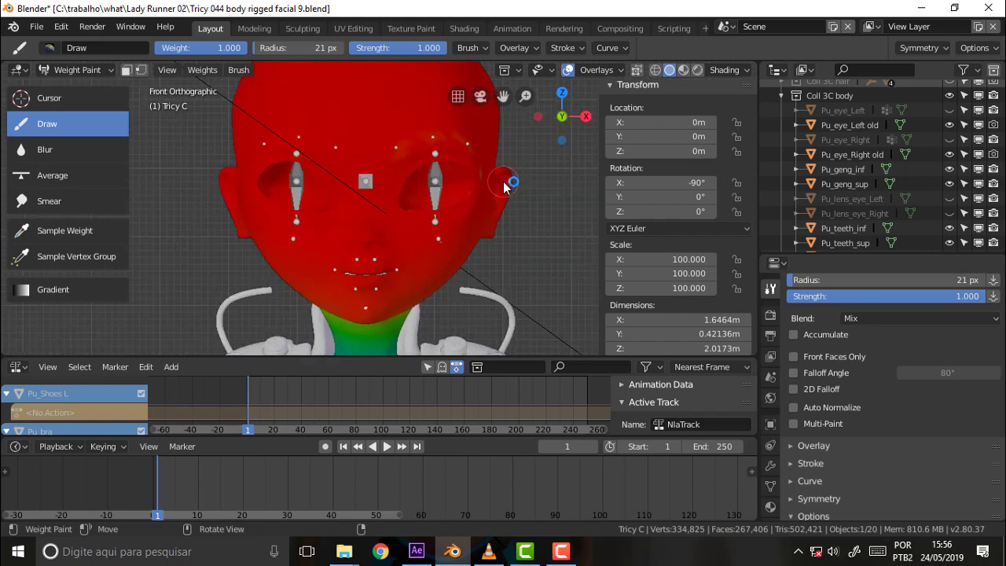
scroll(504, 181, "up", 2)
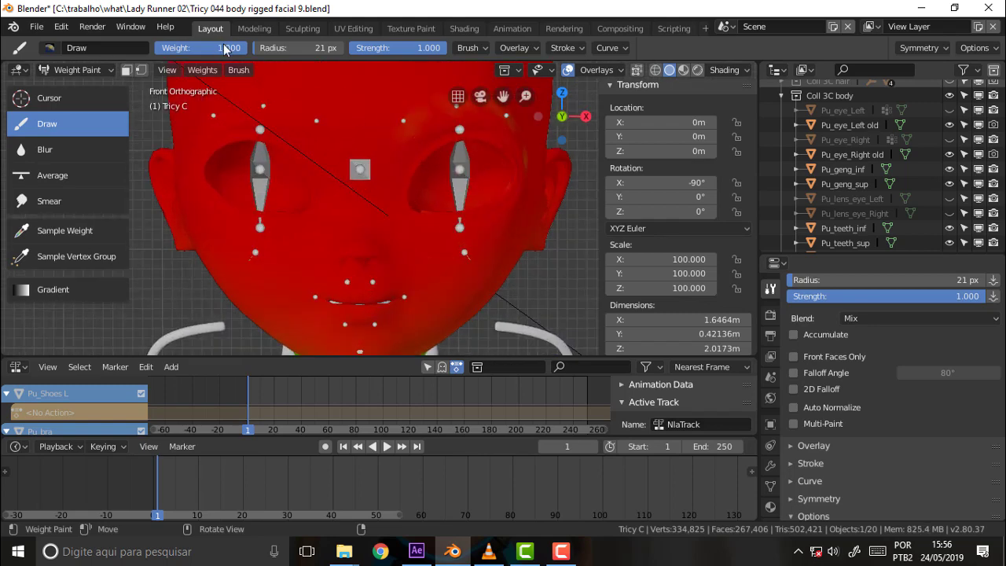
left_click_drag(226, 48, 169, 49)
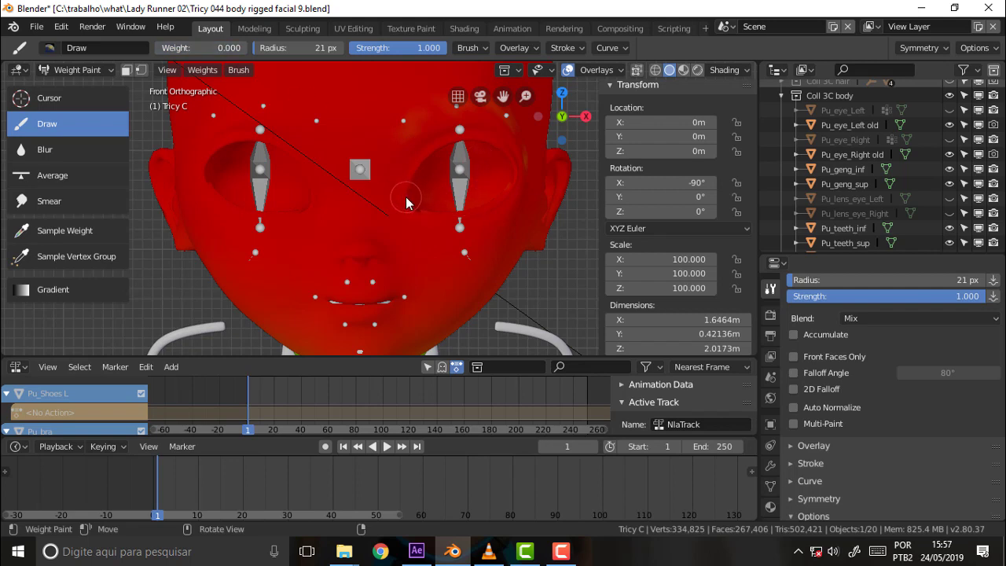
mouse_move(406, 203)
left_mouse_down()
mouse_move(429, 161)
mouse_move(472, 137)
mouse_move(511, 154)
mouse_move(523, 171)
mouse_move(489, 138)
mouse_move(431, 134)
mouse_move(397, 183)
mouse_move(434, 152)
mouse_move(385, 177)
mouse_move(461, 135)
left_mouse_up()
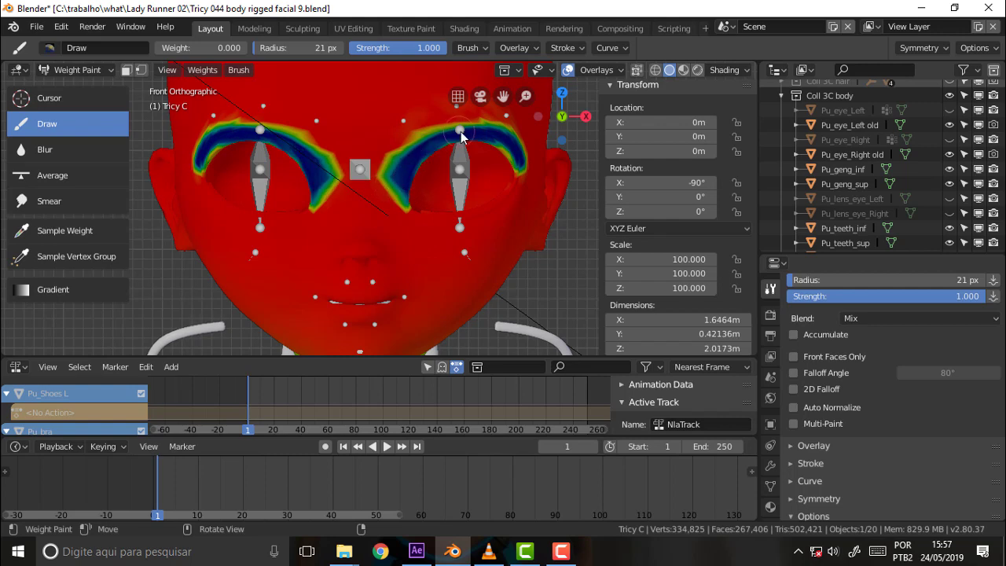
- Repaint the right eyebrow mirrored and spread zero weight over its green patch
mouse_move(558, 157)
middle_mouse_down()
mouse_move(543, 145)
mouse_move(564, 126)
mouse_move(602, 130)
mouse_move(496, 153)
mouse_move(492, 107)
mouse_move(524, 114)
mouse_move(507, 150)
mouse_move(515, 130)
mouse_move(484, 101)
mouse_move(493, 186)
mouse_move(491, 155)
mouse_move(514, 154)
mouse_move(506, 146)
middle_mouse_up()
left_click_drag(503, 96, 503, 107)
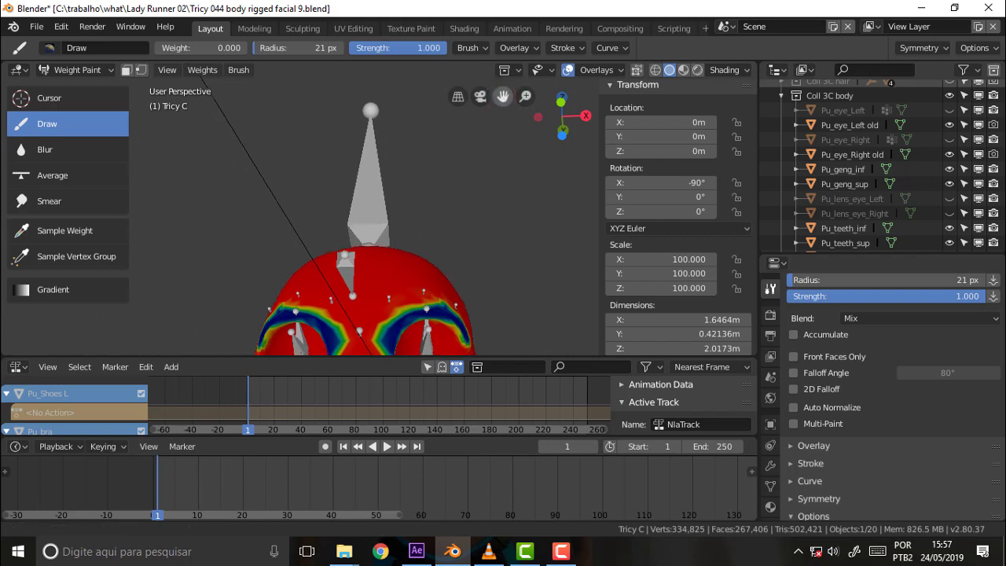
mouse_move(503, 107)
middle_mouse_down()
mouse_move(449, 239)
mouse_move(477, 239)
middle_mouse_up()
mouse_move(491, 176)
left_mouse_down()
mouse_move(421, 196)
mouse_move(406, 212)
mouse_move(428, 176)
mouse_move(472, 169)
mouse_move(491, 186)
left_mouse_up()
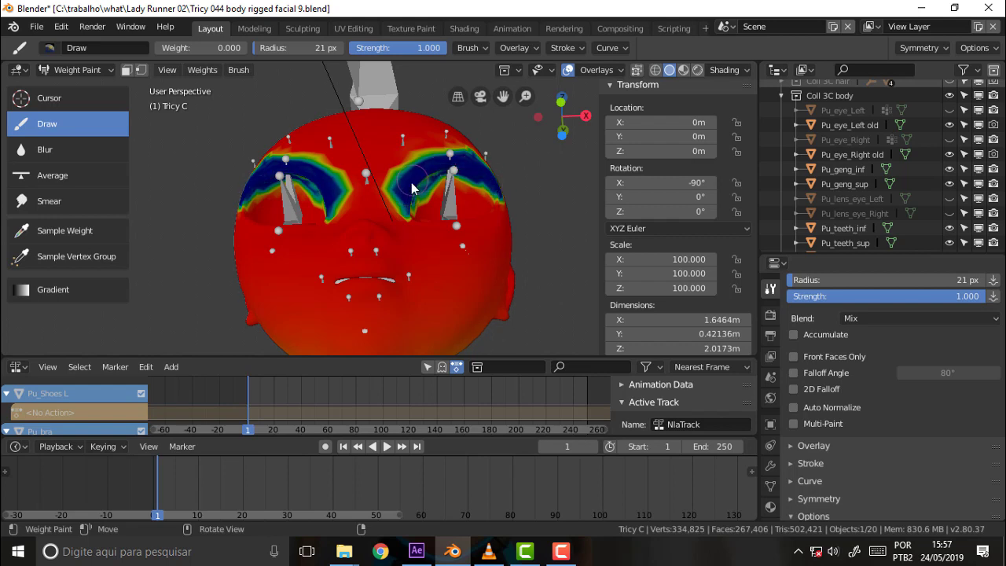
mouse_move(521, 175)
middle_mouse_down()
mouse_move(483, 178)
mouse_move(469, 164)
middle_mouse_up()
mouse_move(375, 190)
left_mouse_down()
mouse_move(346, 220)
mouse_move(381, 179)
mouse_move(350, 234)
left_mouse_up()
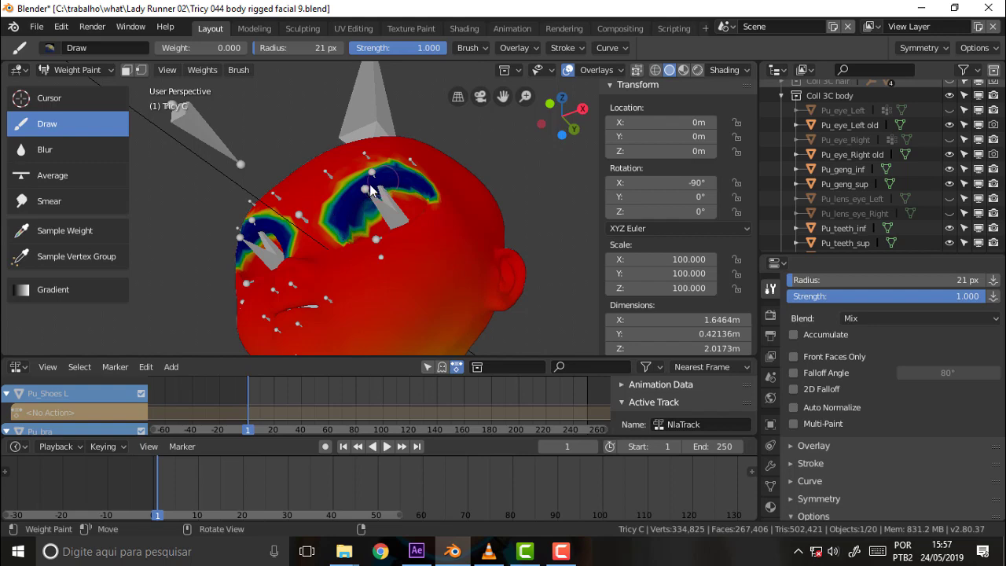
mouse_move(488, 182)
middle_mouse_down()
mouse_move(562, 220)
mouse_move(496, 204)
mouse_move(526, 214)
mouse_move(512, 197)
middle_mouse_up()
scroll(496, 100, "up", 3)
mouse_move(496, 101)
middle_mouse_down()
mouse_move(533, 206)
mouse_move(505, 188)
middle_mouse_up()
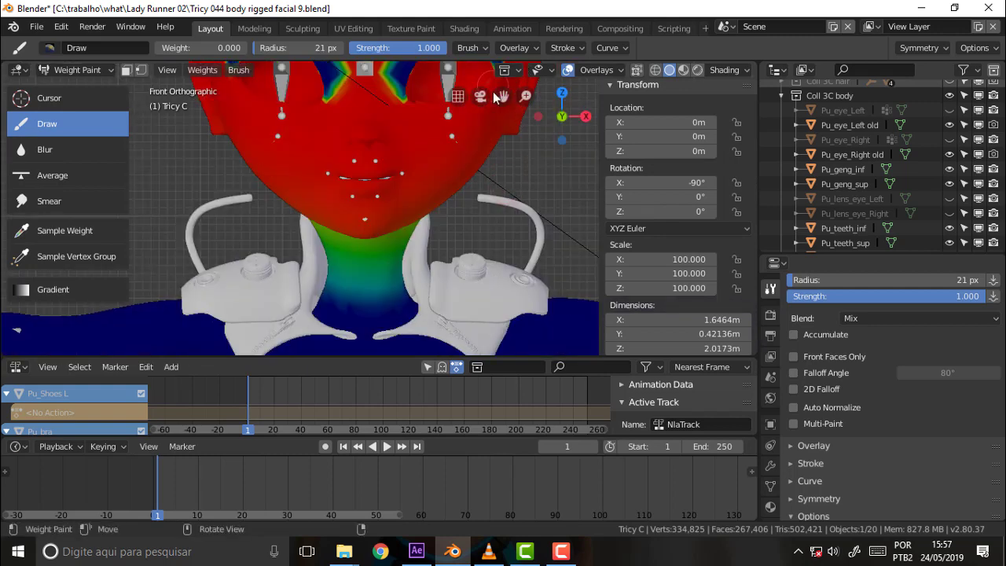
left_click_drag(503, 95, 506, 173)
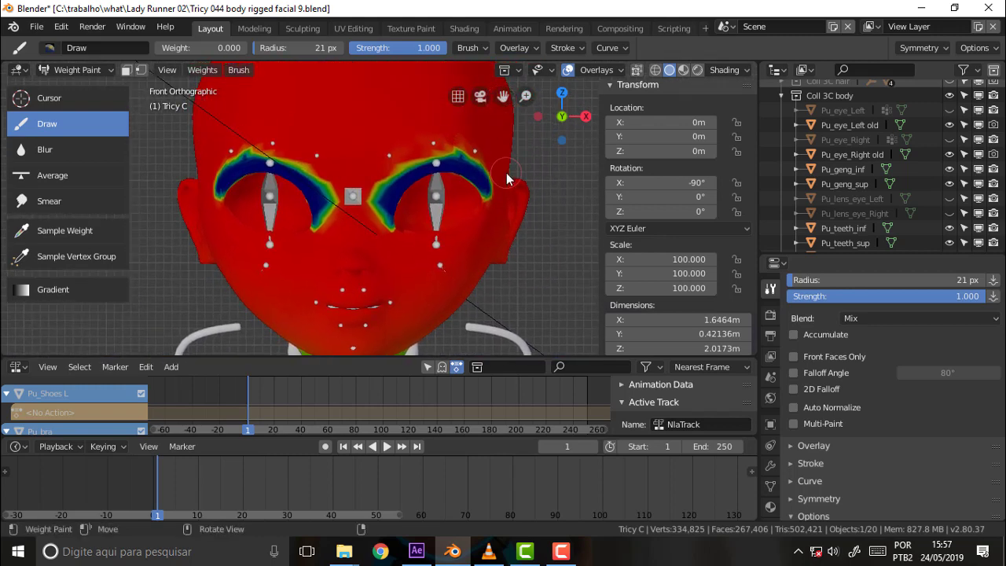
scroll(506, 173, "up", 1)
scroll(506, 168, "down", 2)
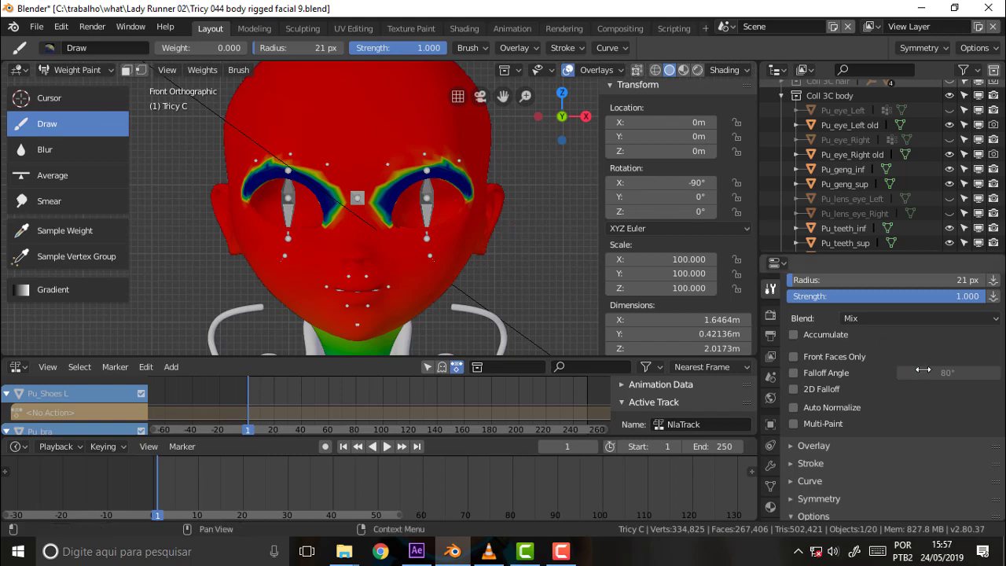
scroll(896, 354, "up", 5)
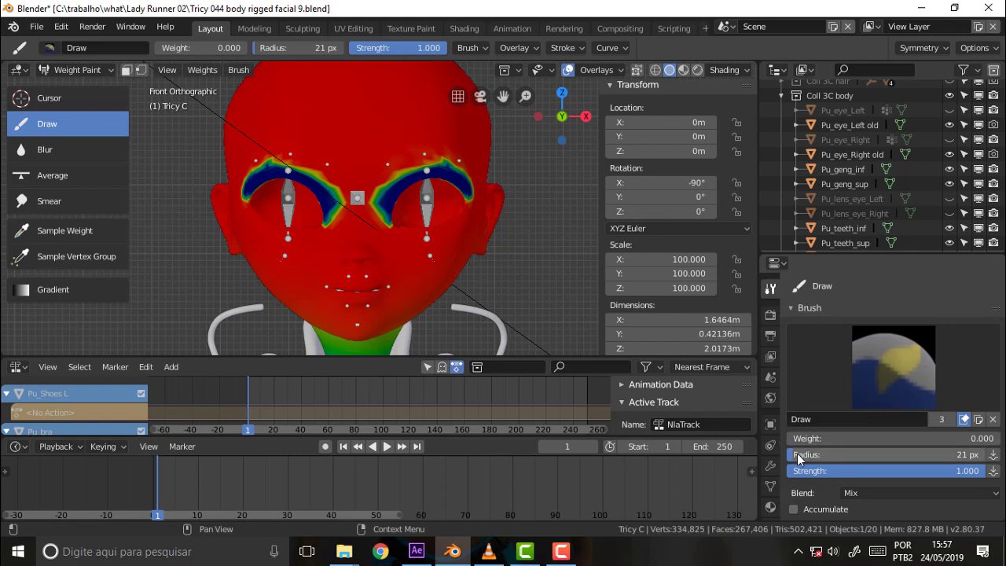
- Make Def.Eyelid.Up.L the active vertex group
left_click(770, 487)
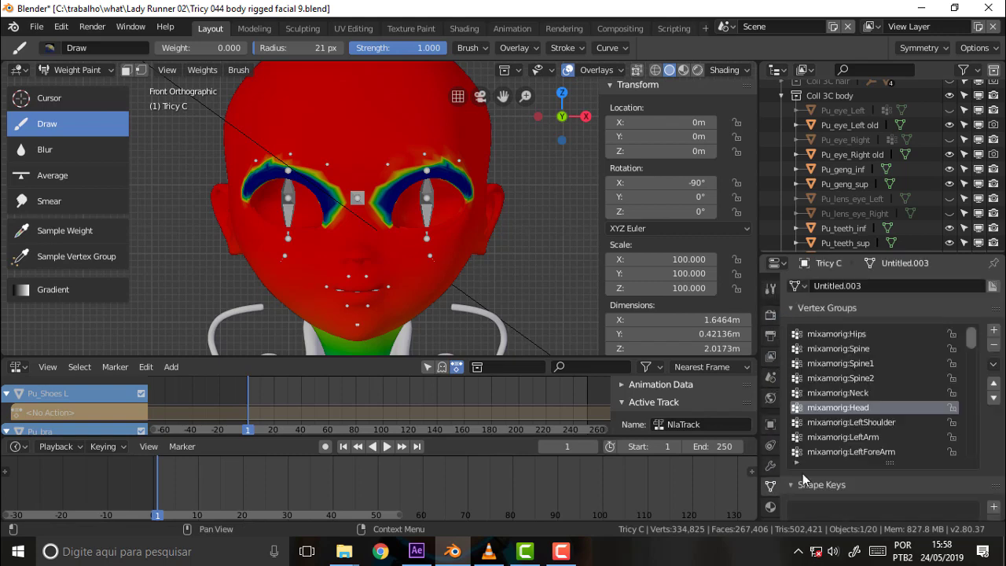
left_click_drag(971, 340, 971, 448)
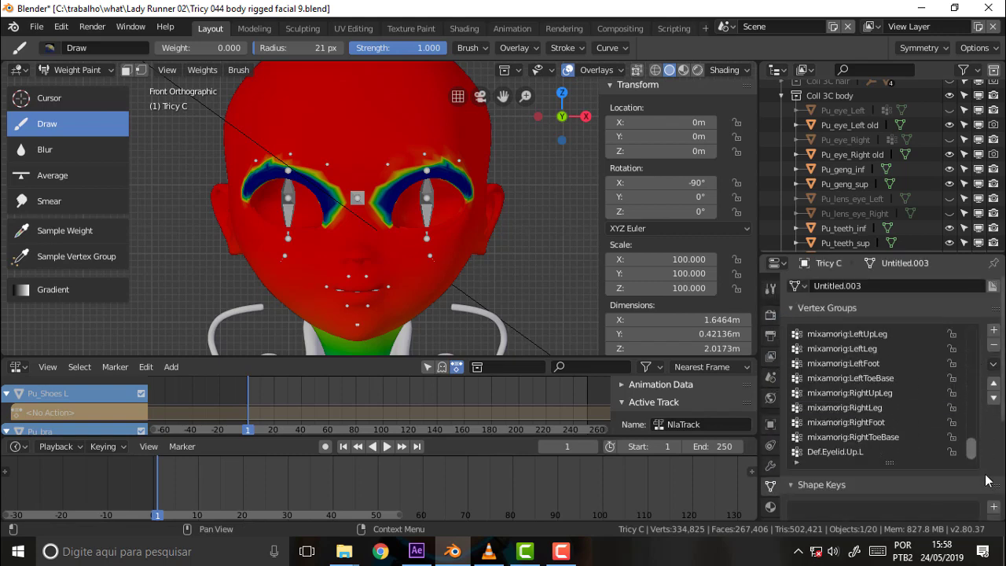
left_click(831, 454)
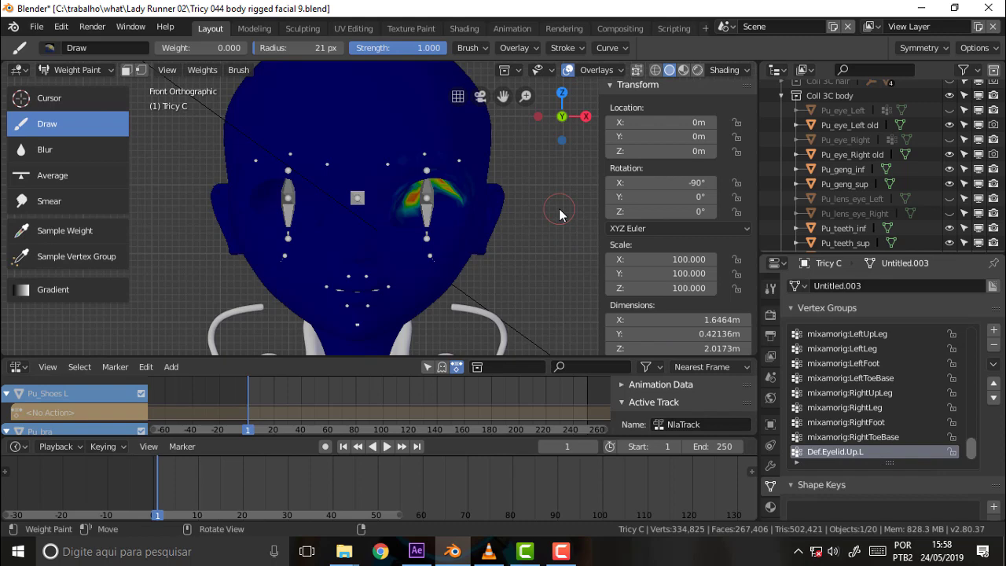
scroll(539, 186, "up", 2)
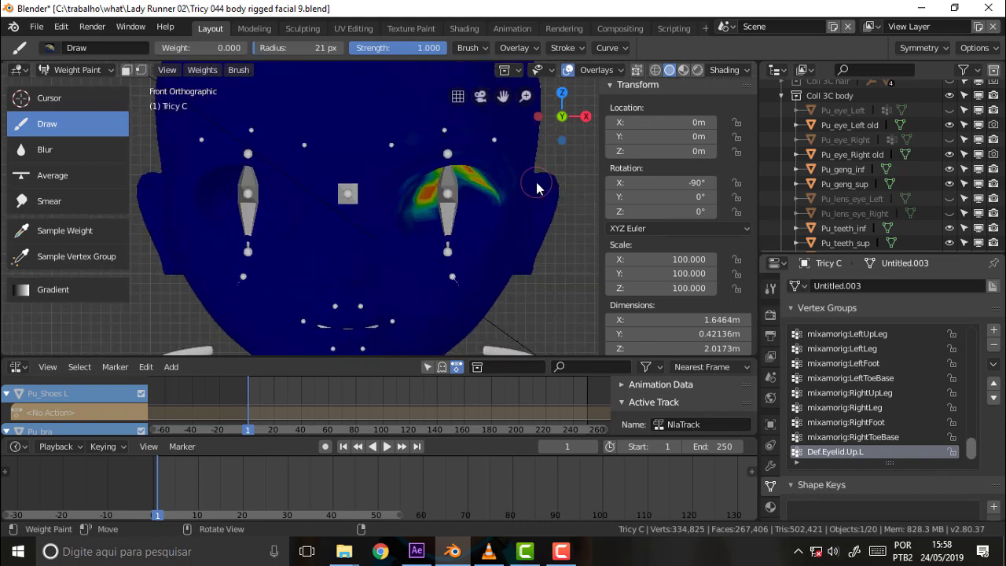
- Paint the inner eyebrow patch and the green patch by the eye back to zero
mouse_move(488, 247)
left_mouse_down()
mouse_move(421, 196)
mouse_move(471, 165)
mouse_move(416, 202)
mouse_move(443, 174)
mouse_move(495, 191)
mouse_move(449, 166)
mouse_move(552, 217)
left_mouse_up()
middle_click_drag(552, 217, 561, 178)
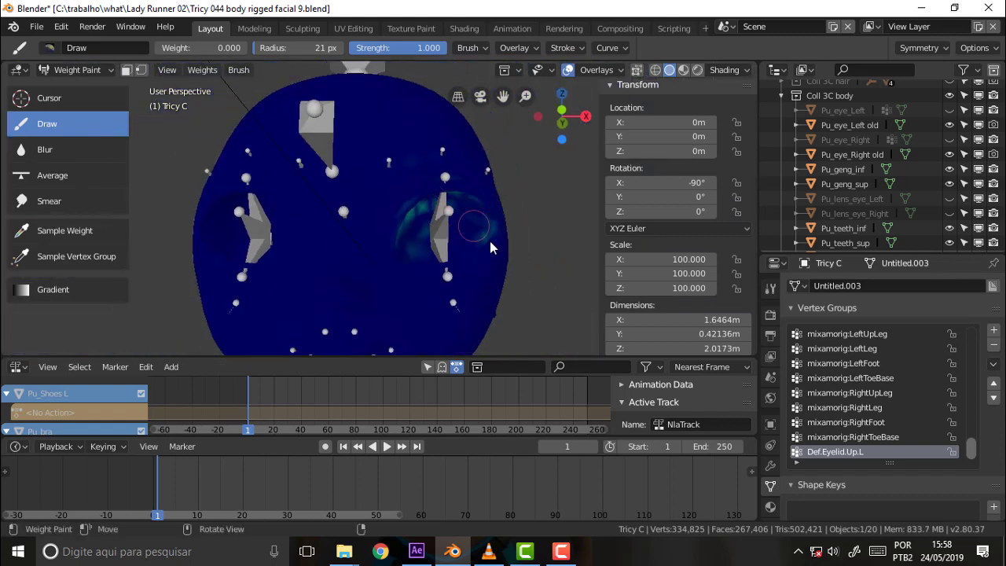
mouse_move(479, 214)
left_mouse_down()
mouse_move(428, 193)
mouse_move(405, 224)
mouse_move(427, 225)
mouse_move(419, 241)
mouse_move(395, 251)
left_mouse_up()
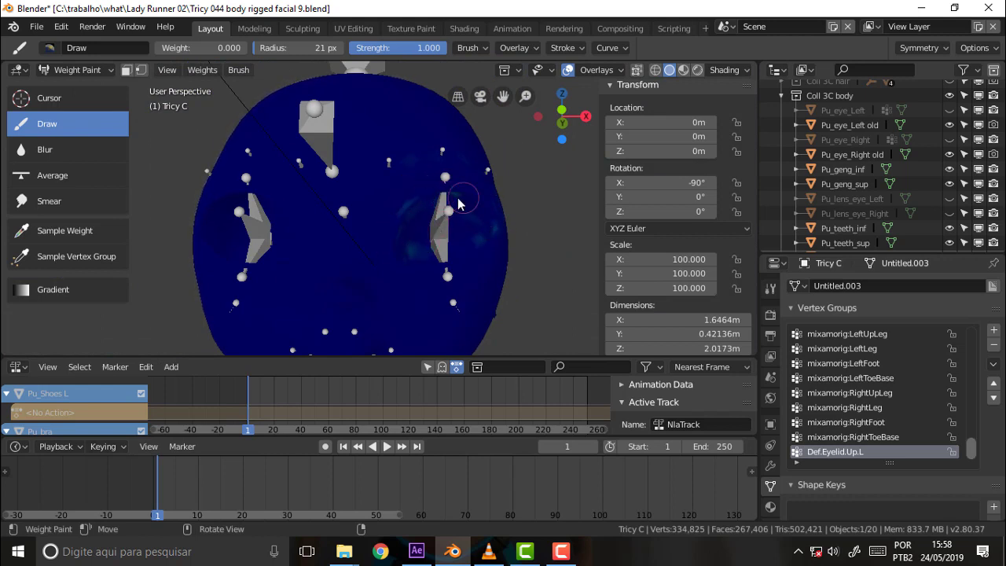
middle_click_drag(505, 224, 524, 205)
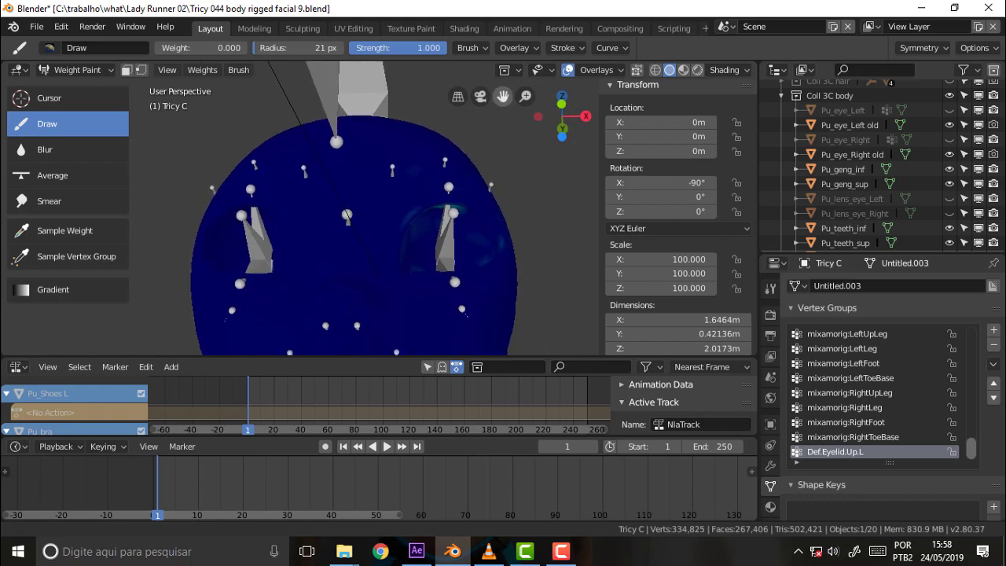
- View the whole face in Front view, briefly checking the tutorial video
left_click_drag(502, 96, 503, 93)
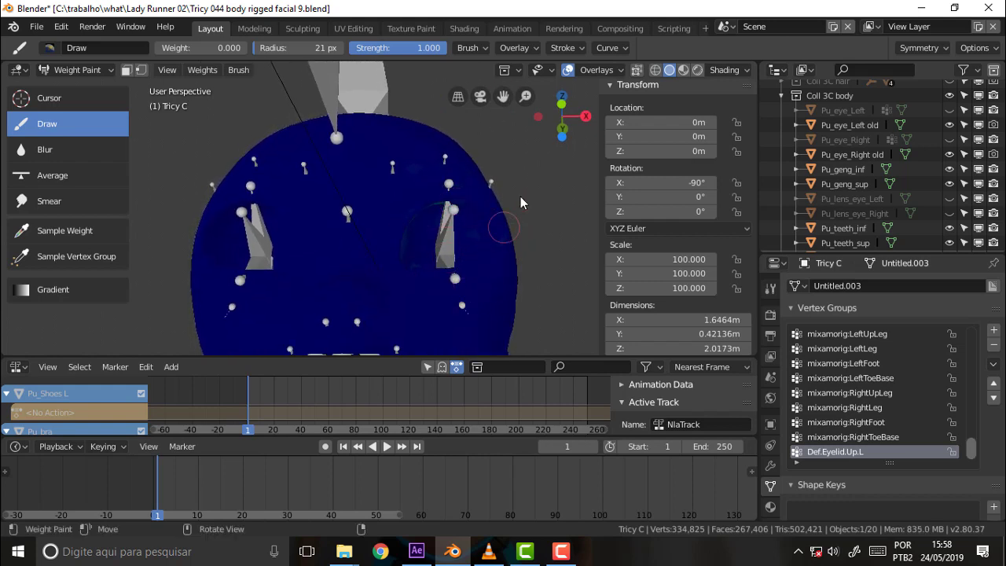
scroll(546, 190, "up", 3)
scroll(549, 211, "up", 2)
scroll(549, 211, "down", 2)
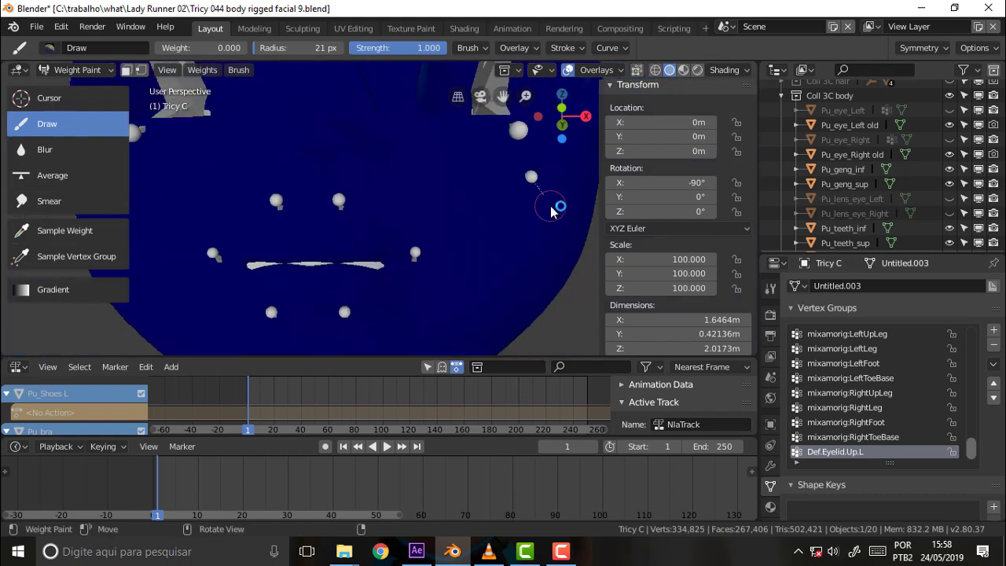
key("KP_1")
scroll(530, 218, "up", 2)
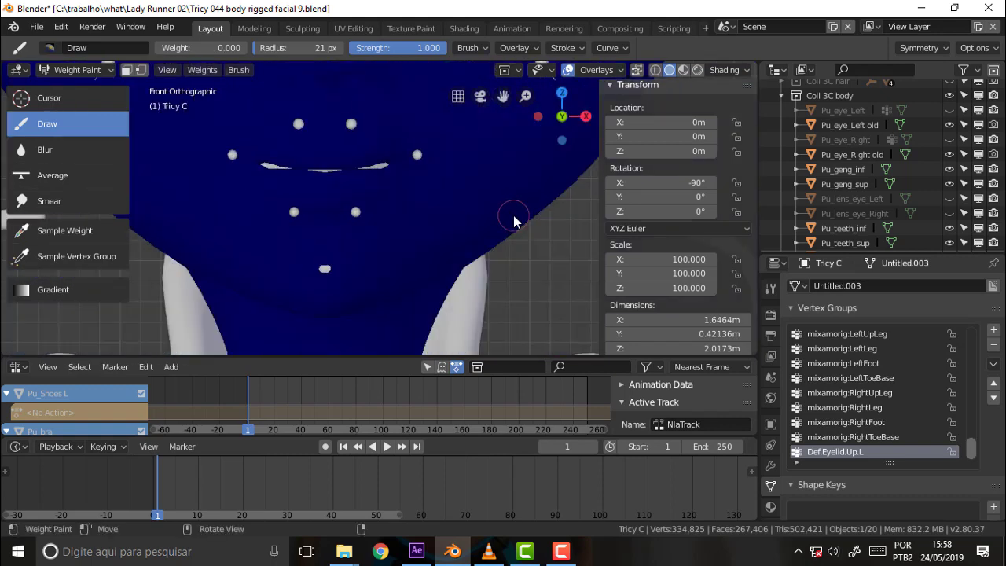
left_click_drag(503, 96, 487, 181)
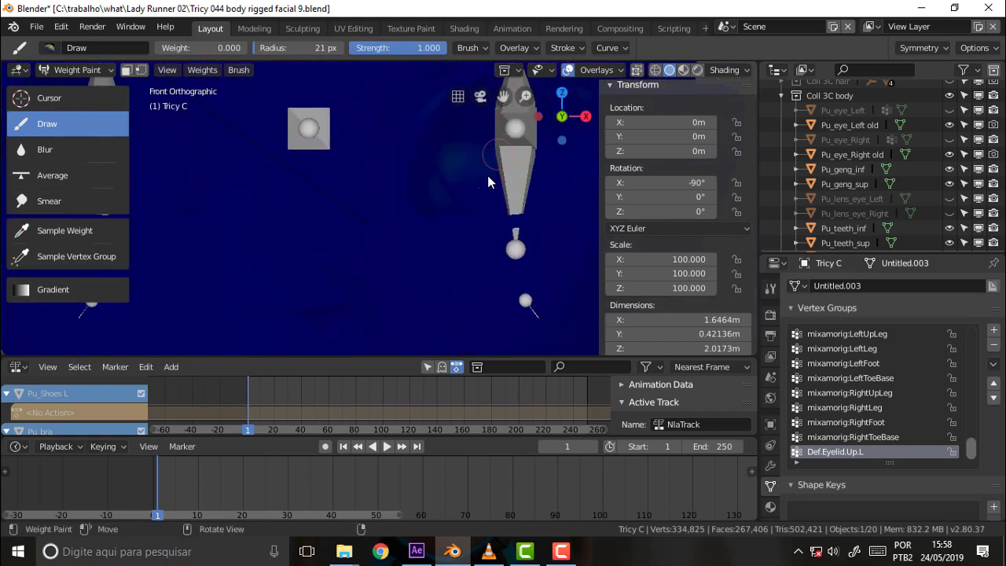
scroll(487, 182, "down", 4)
scroll(498, 184, "down", 1)
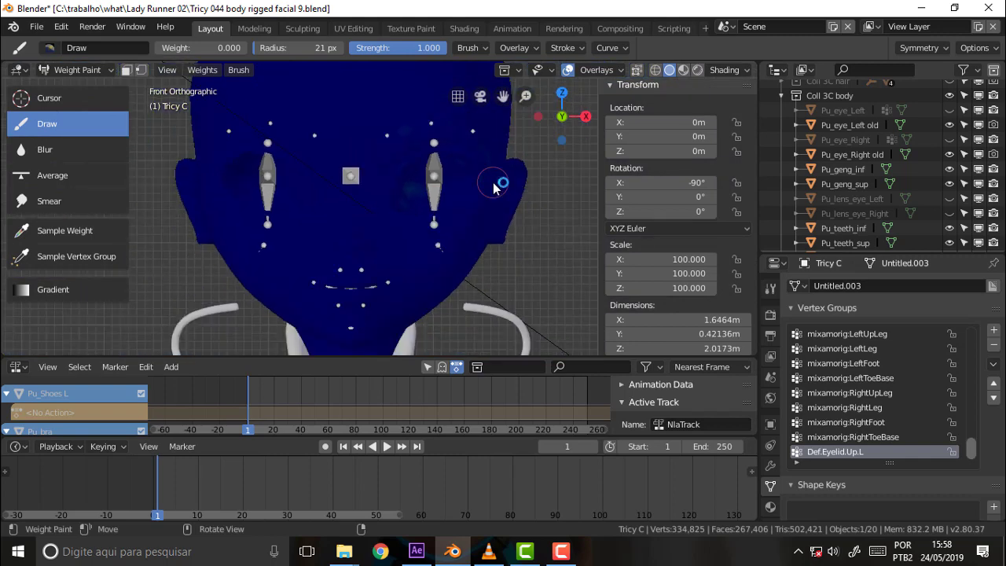
left_click(489, 552)
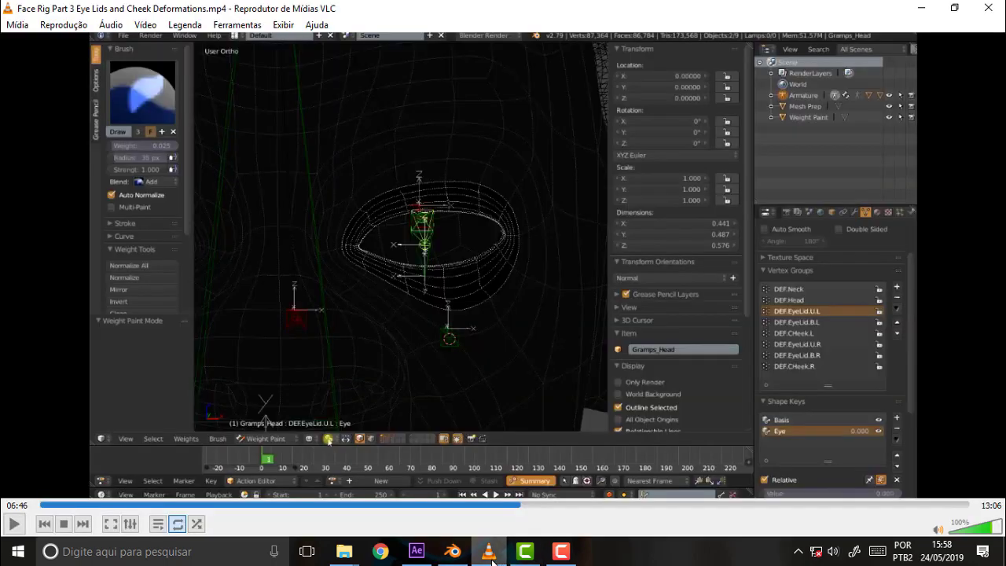
left_click(489, 552)
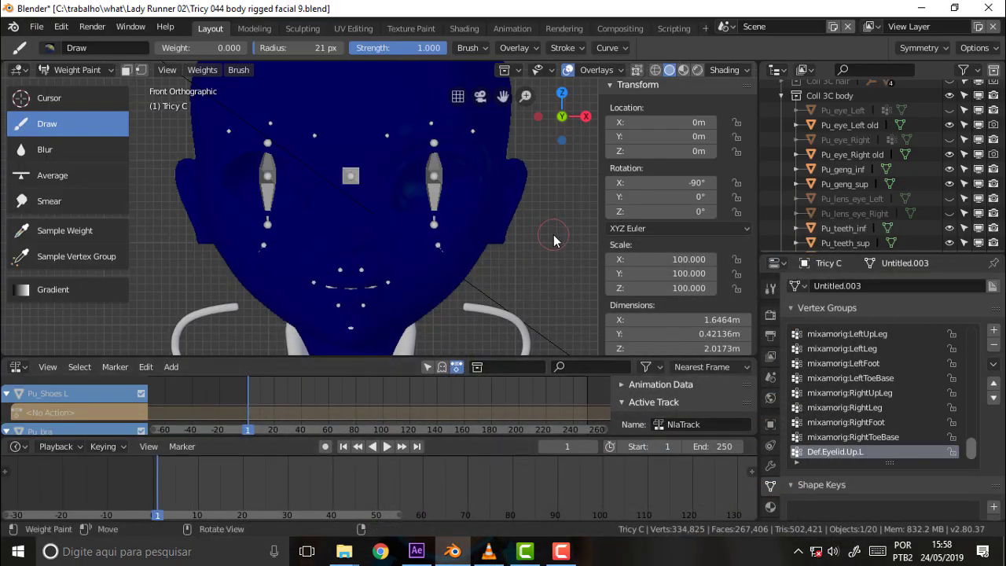
- Put the head in Edit Mode with face select enabled
left_click(82, 69)
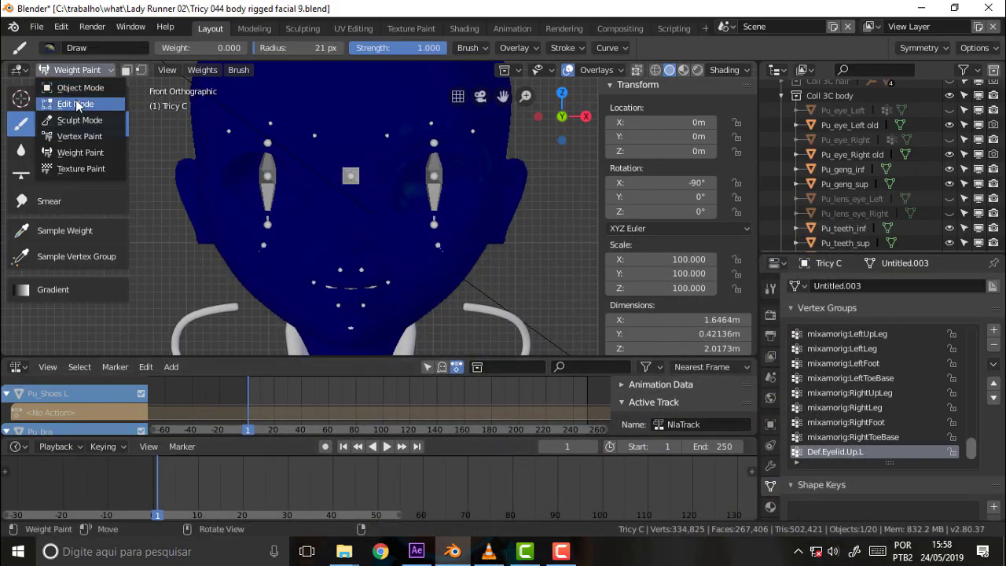
left_click(77, 103)
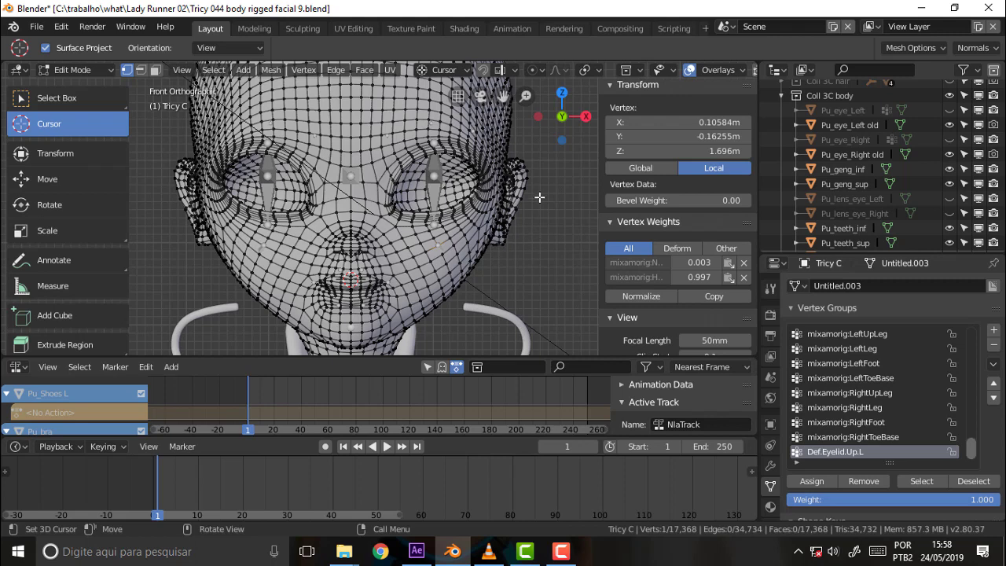
left_click(144, 72)
scroll(476, 208, "up", 2)
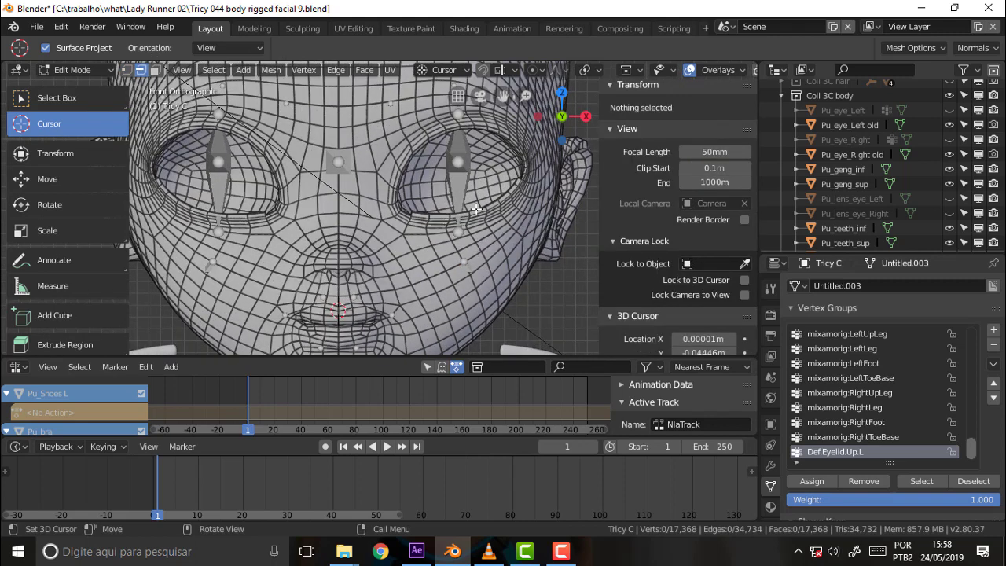
left_click(154, 70)
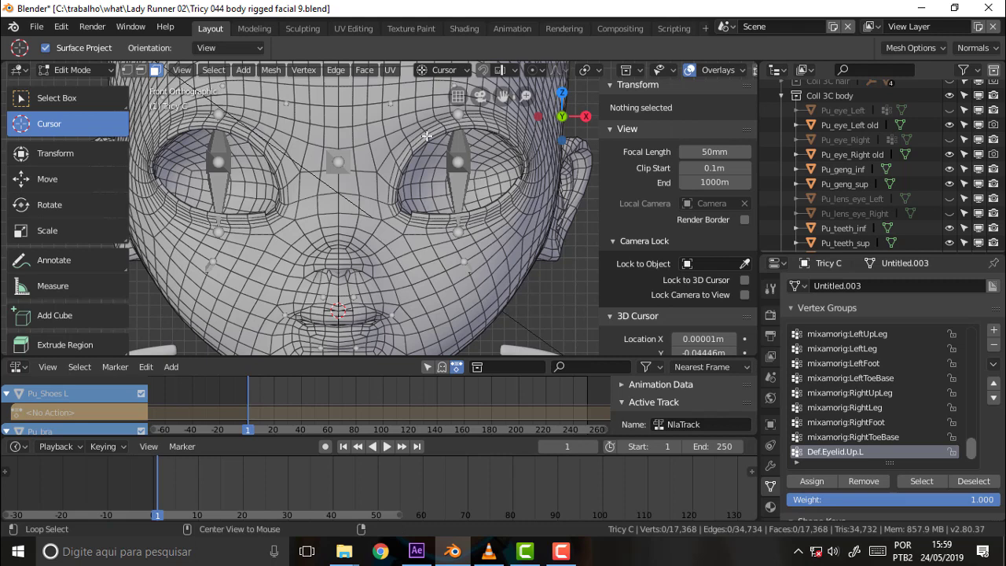
- Select the face loop around the left eye, grow it one ring, and bring up the tutorial
left_click(426, 136, "alt")
key("alt+a")
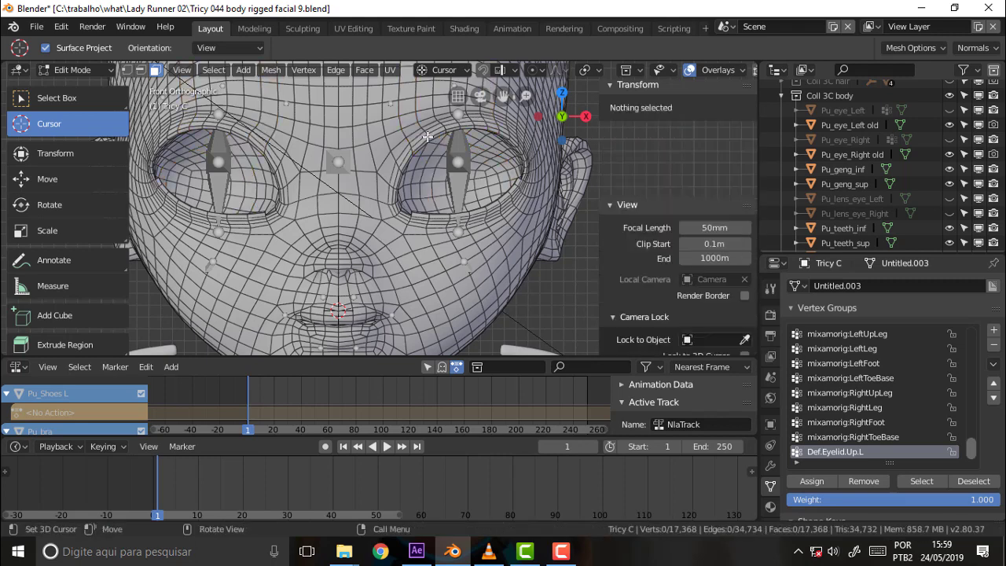
left_click(427, 137, "alt")
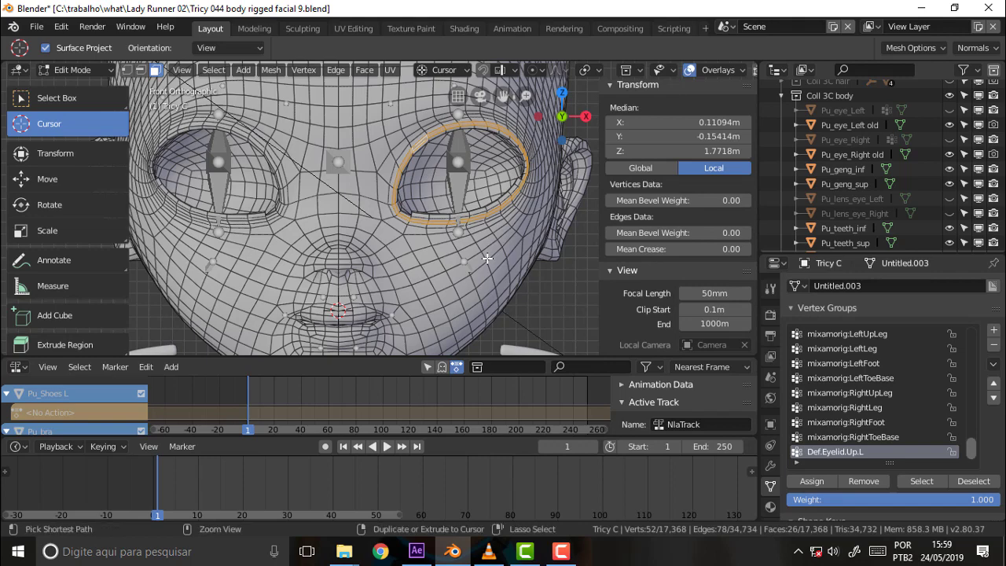
key("ctrl+KP_Add")
key("ctrl+KP_Add")
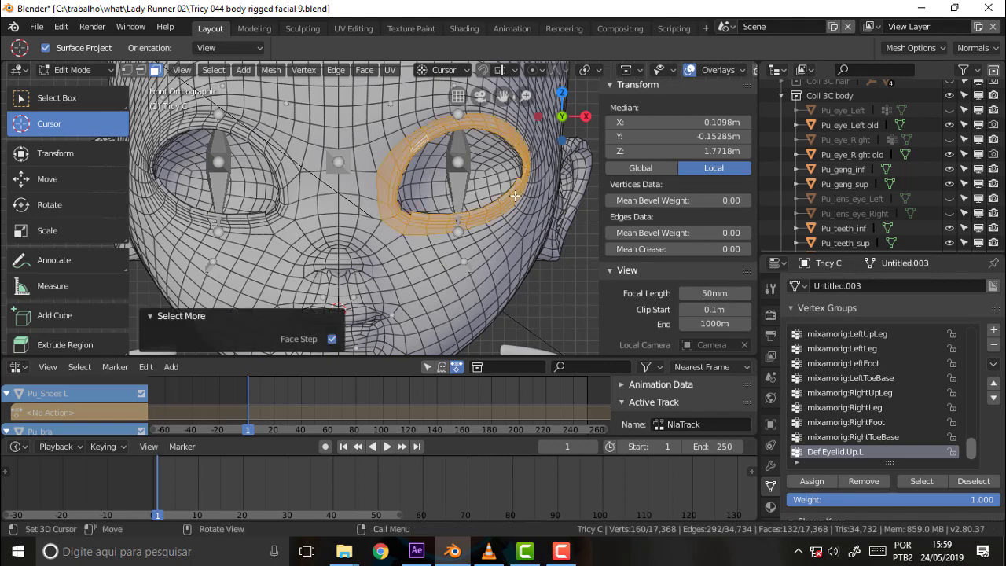
mouse_move(514, 195)
middle_mouse_down()
mouse_move(487, 204)
mouse_move(505, 113)
mouse_move(496, 205)
mouse_move(479, 119)
mouse_move(475, 165)
middle_mouse_up()
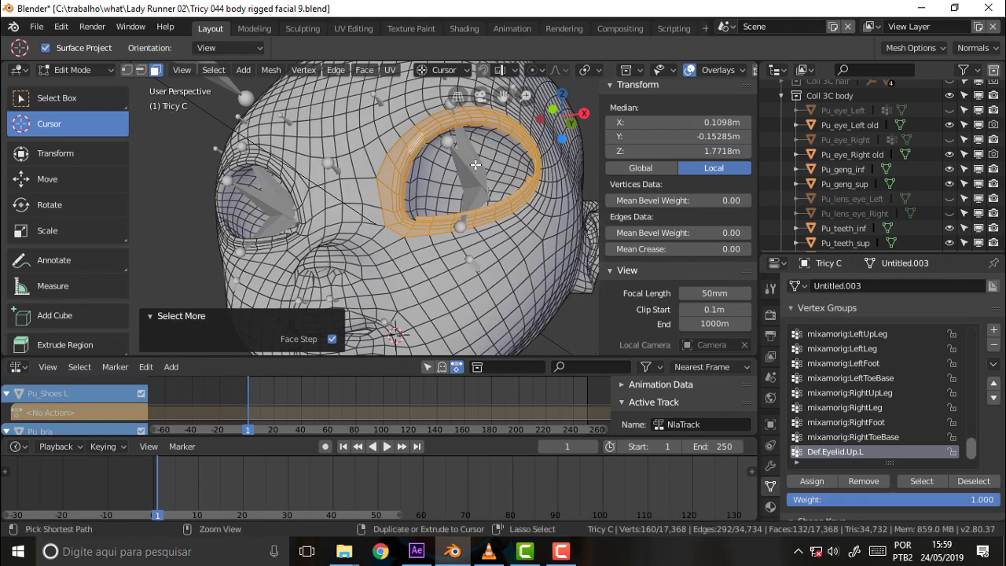
key("ctrl+KP_Add")
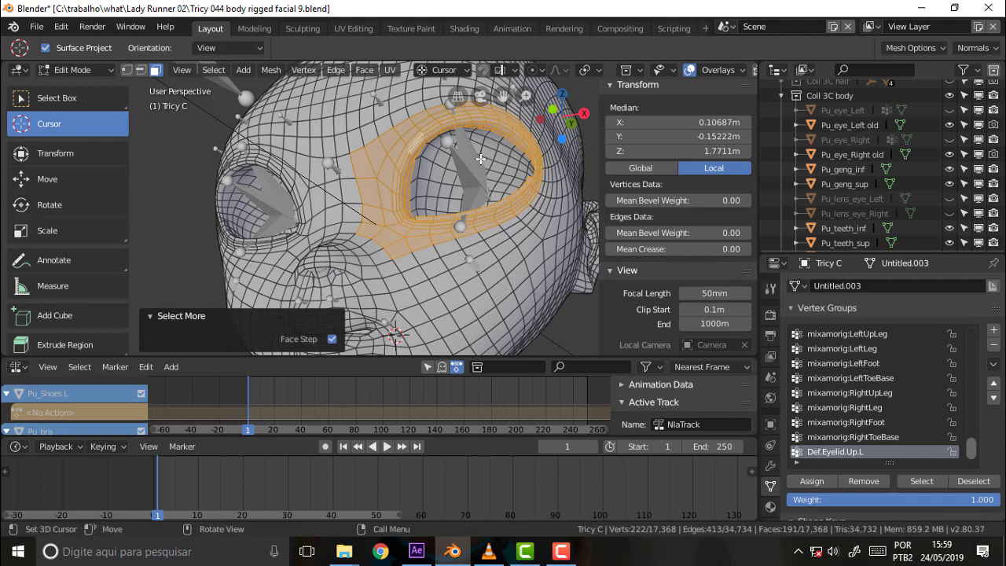
key("ctrl+KP_Subtract")
middle_click_drag(494, 157, 533, 186)
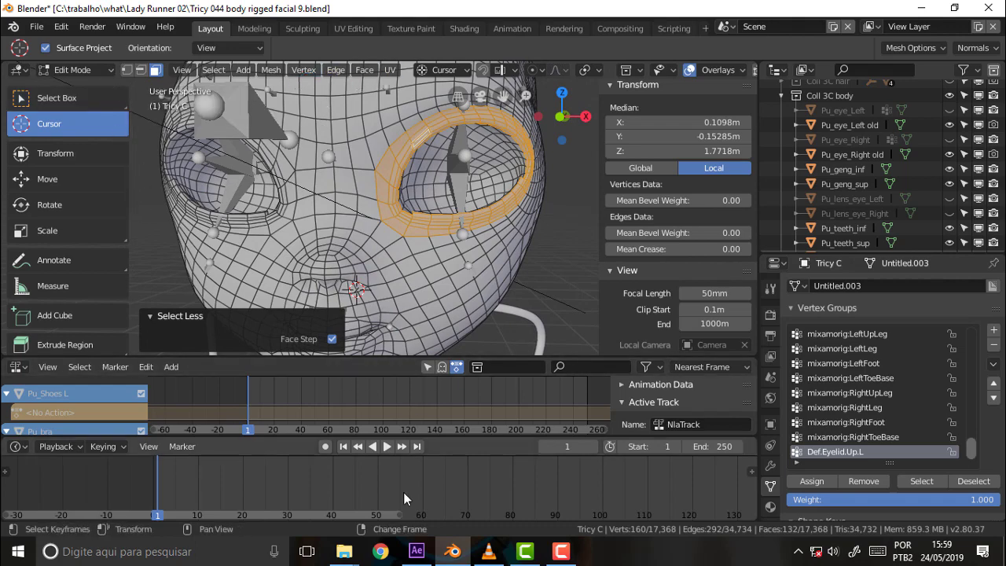
left_click(488, 551)
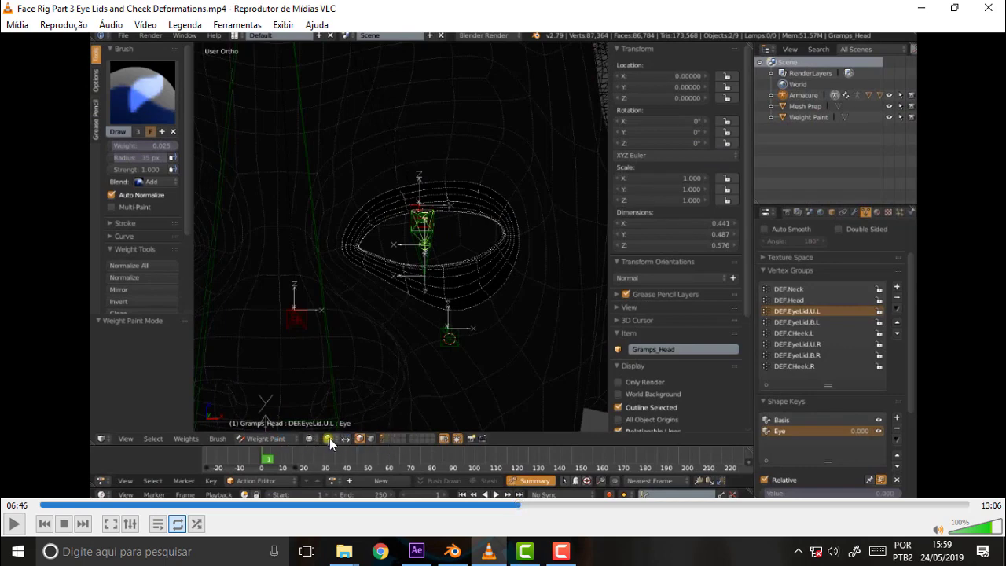
- Replay the tutorial's face selection masking moment, then bring Blender back to the front
left_click(511, 503)
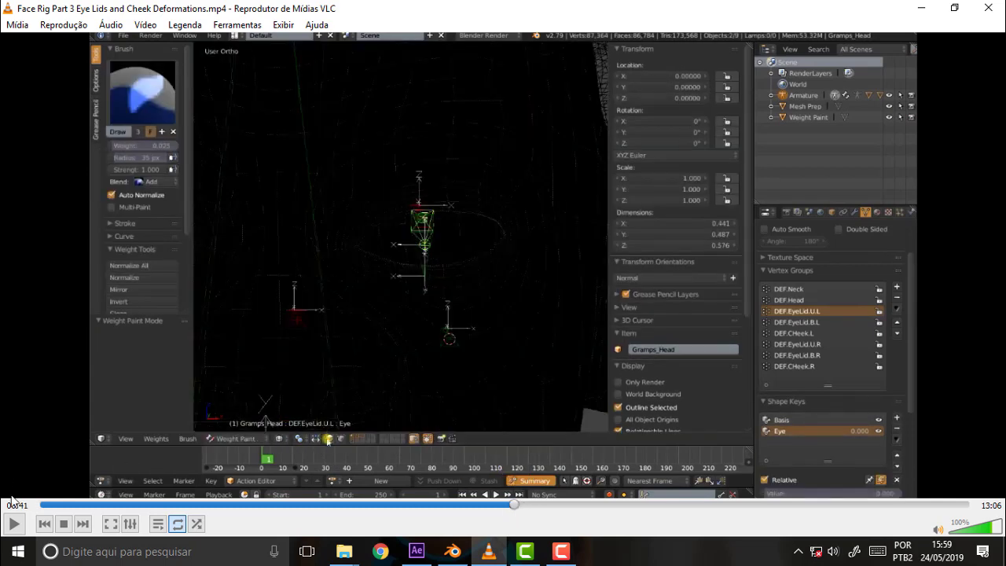
left_click(15, 523)
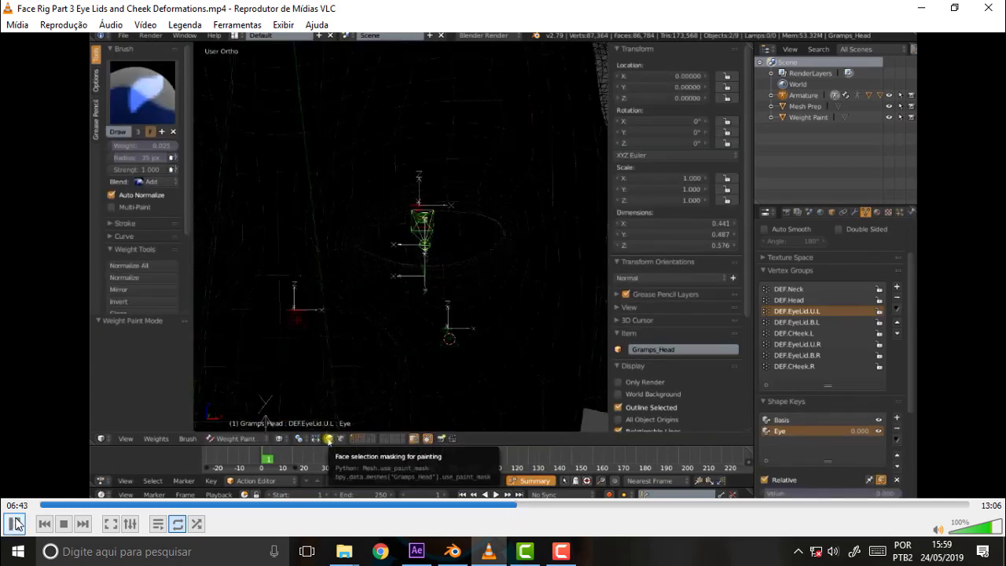
left_click(15, 523)
mouse_move(453, 551)
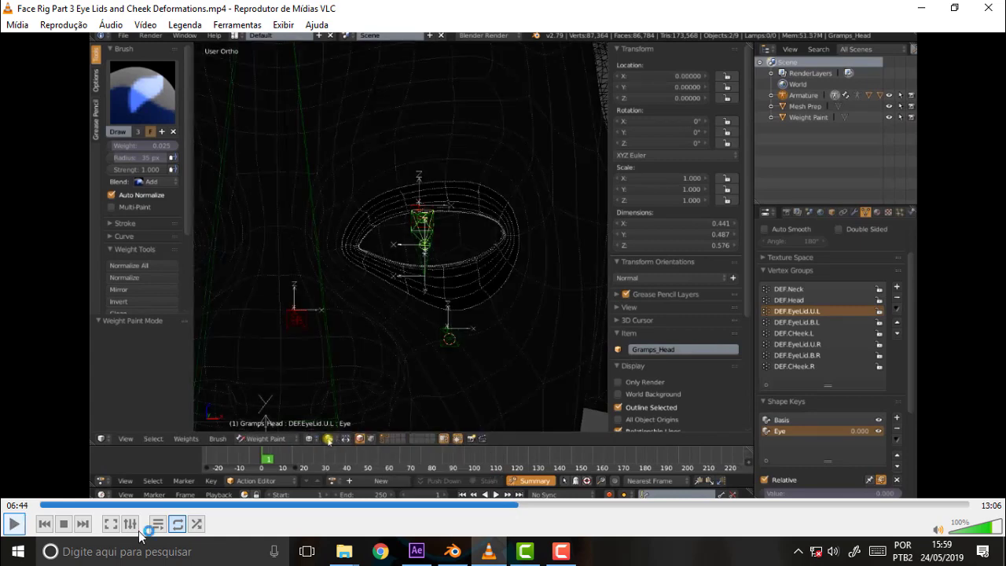
left_click(452, 549)
- Search operators for 'face se' to find face selection masking, then show the Tool tab settings
key("F3")
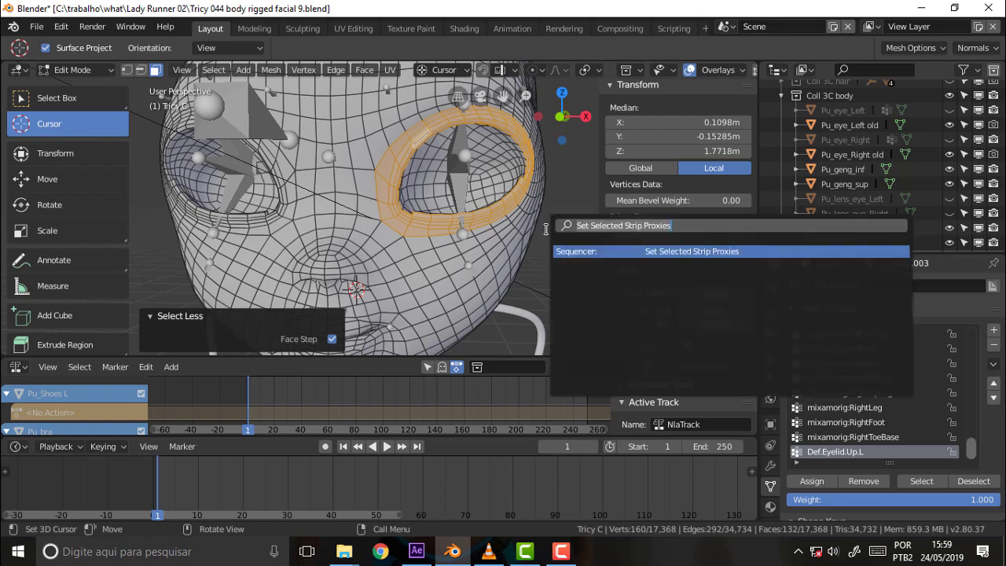
left_click(576, 251)
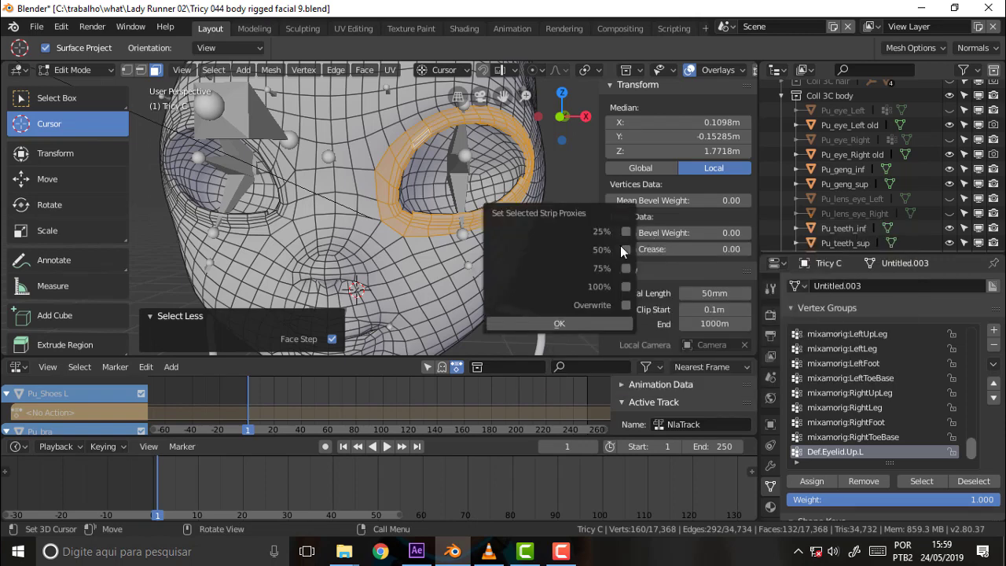
key("F3")
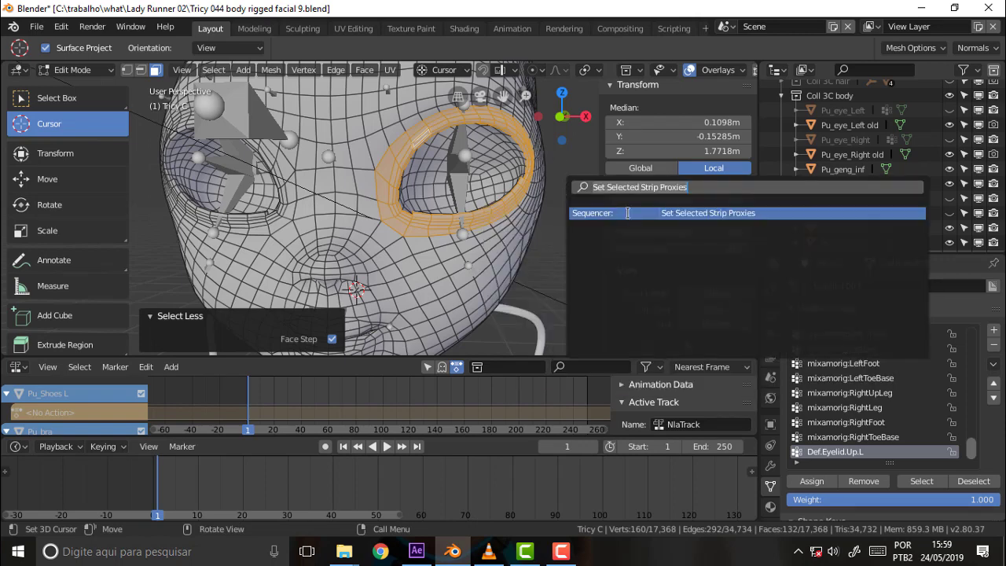
left_click_drag(689, 184, 574, 189)
type("fa")
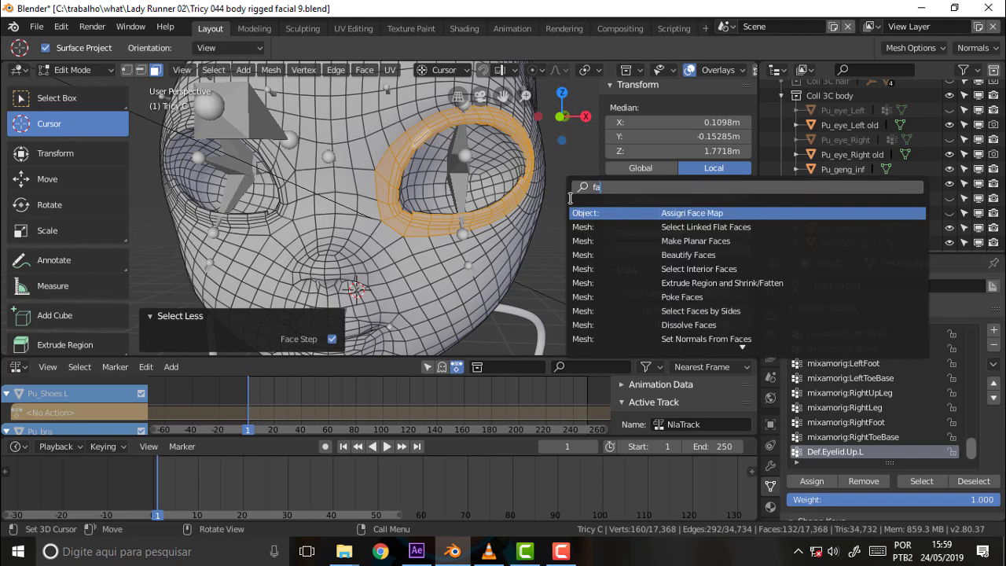
type("ce")
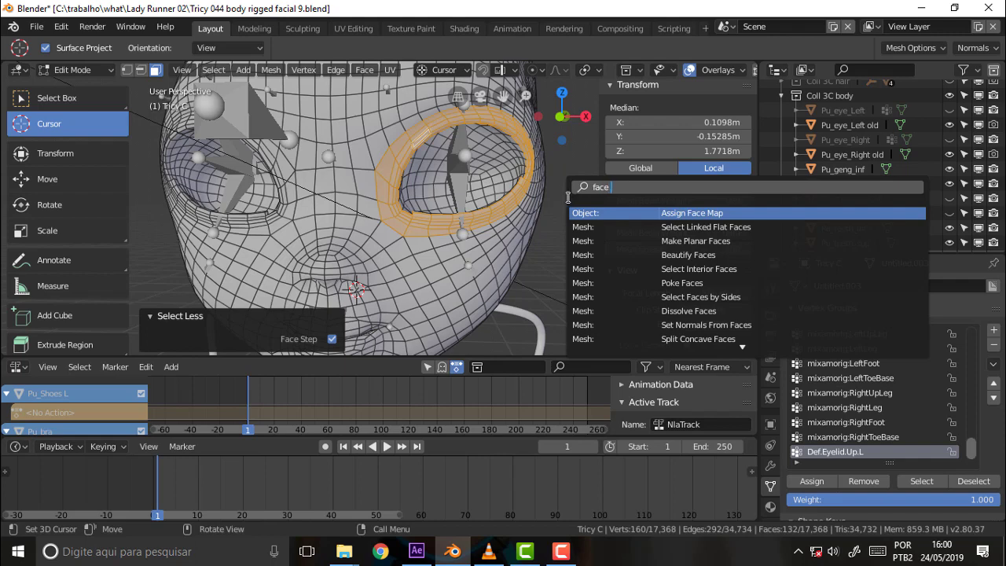
type(" se")
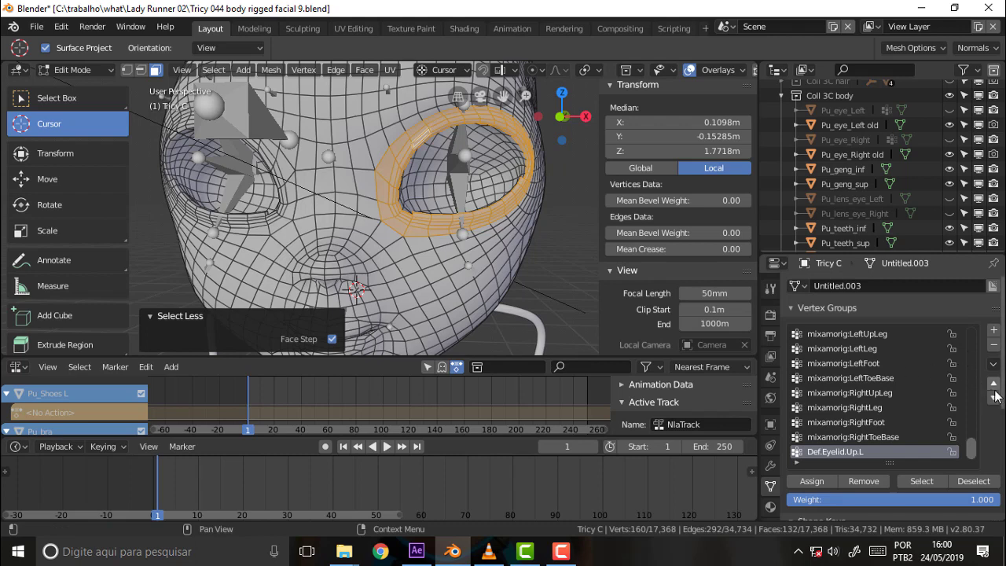
scroll(889, 393, "down", 5)
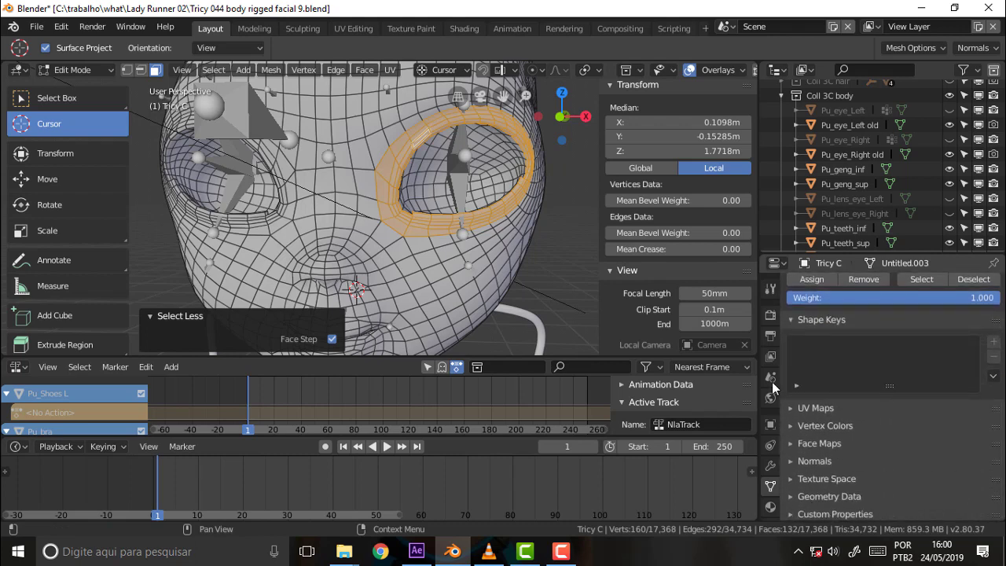
left_click(771, 290)
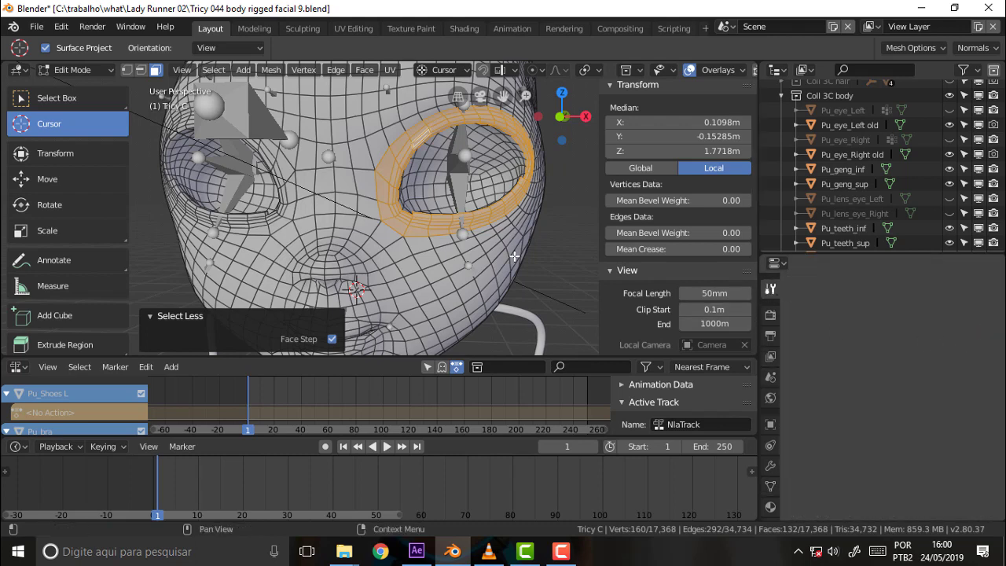
left_click(70, 68)
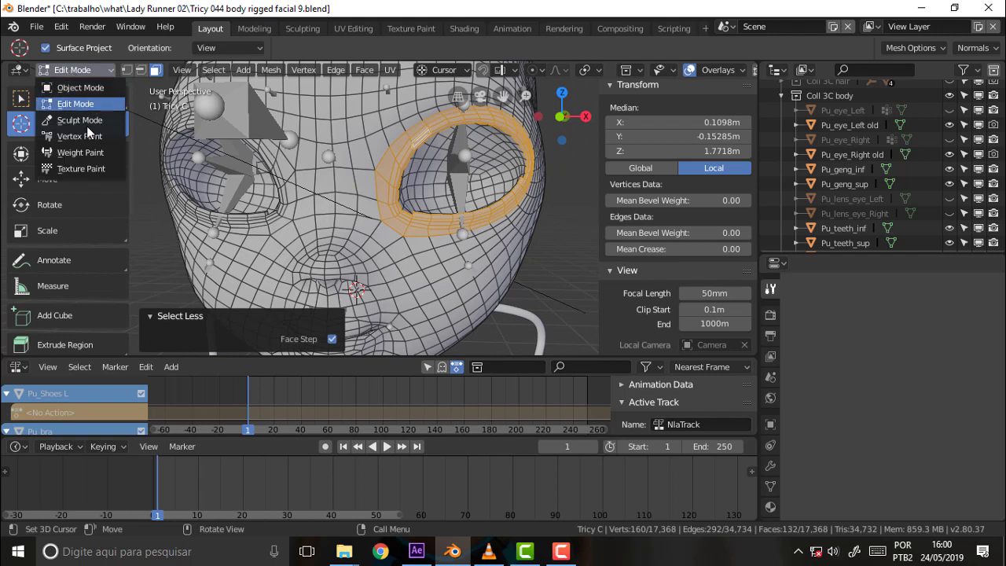
- Switch the head to Weight Paint mode with Def.Eyelid.Up.L active and brush Restrict enabled
left_click(82, 156)
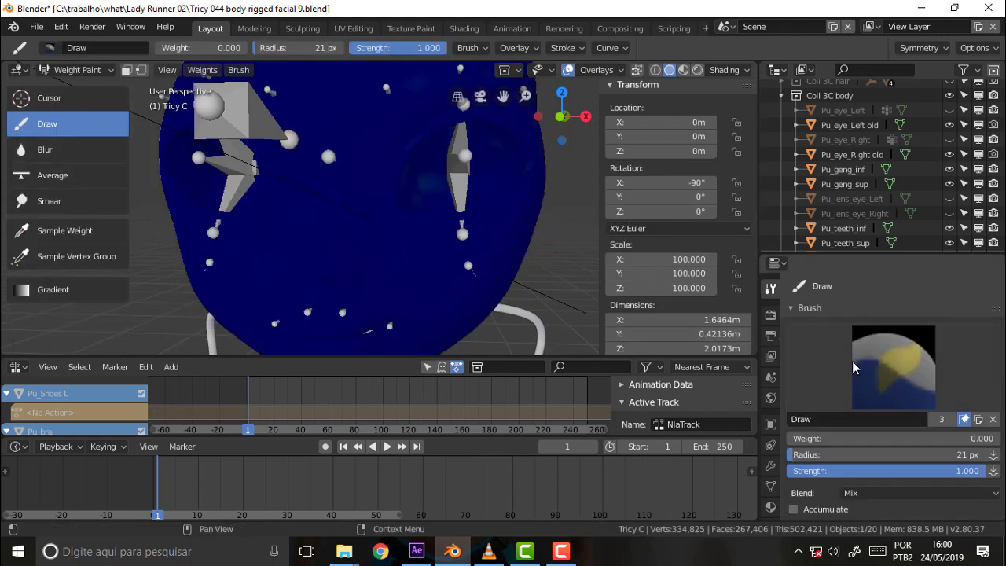
left_click(769, 486)
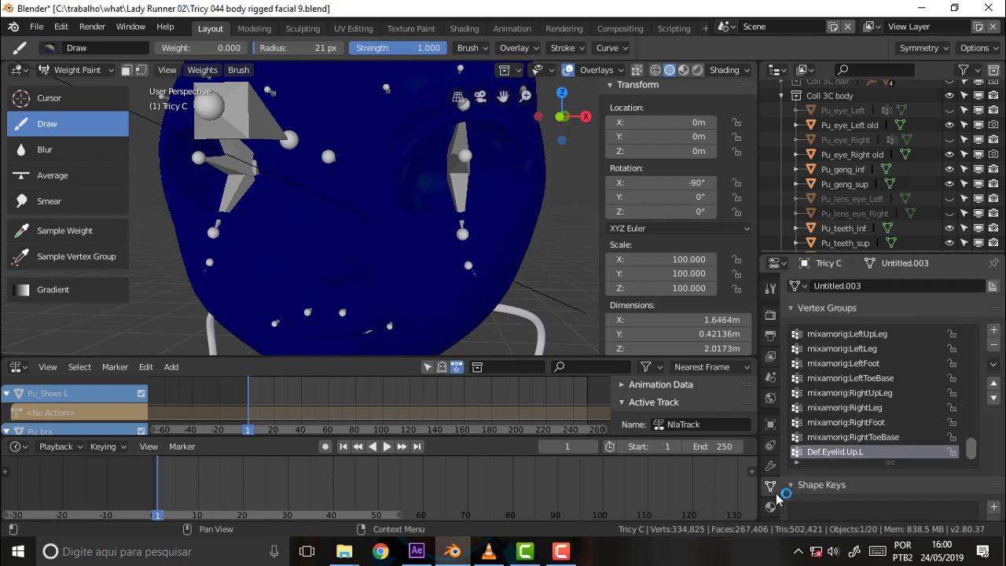
left_click(771, 289)
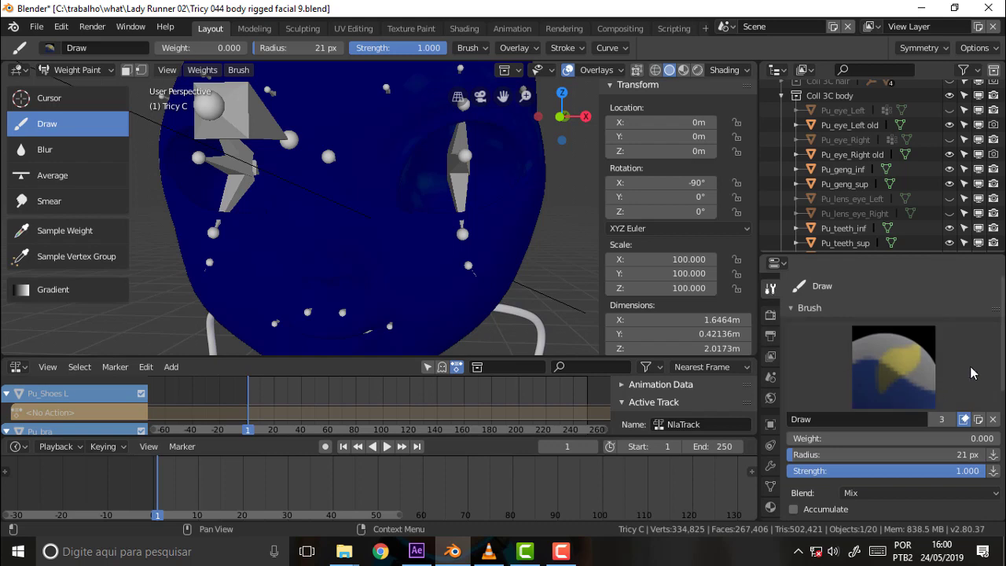
scroll(888, 369, "down", 4)
scroll(865, 440, "down", 1)
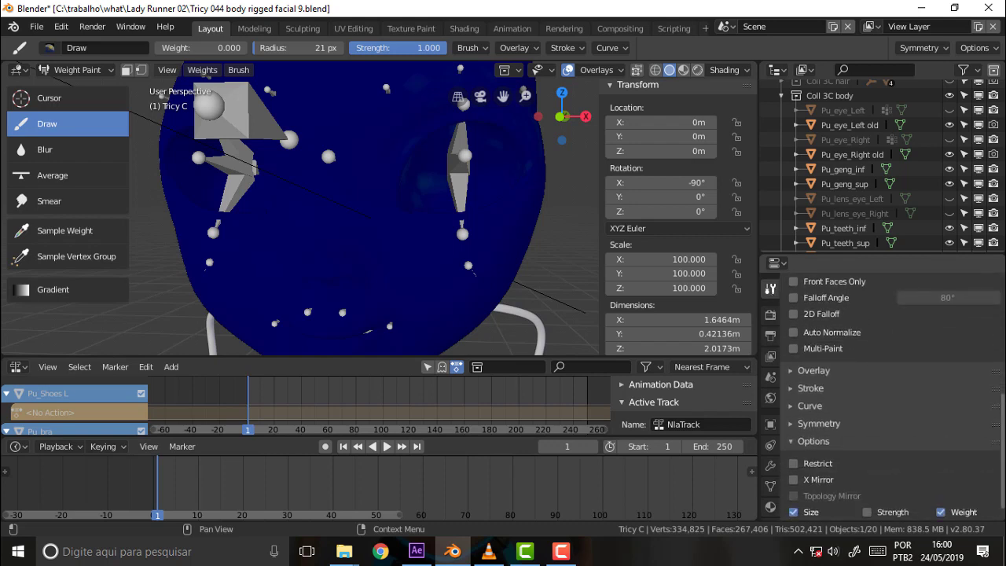
scroll(865, 464, "down", 4)
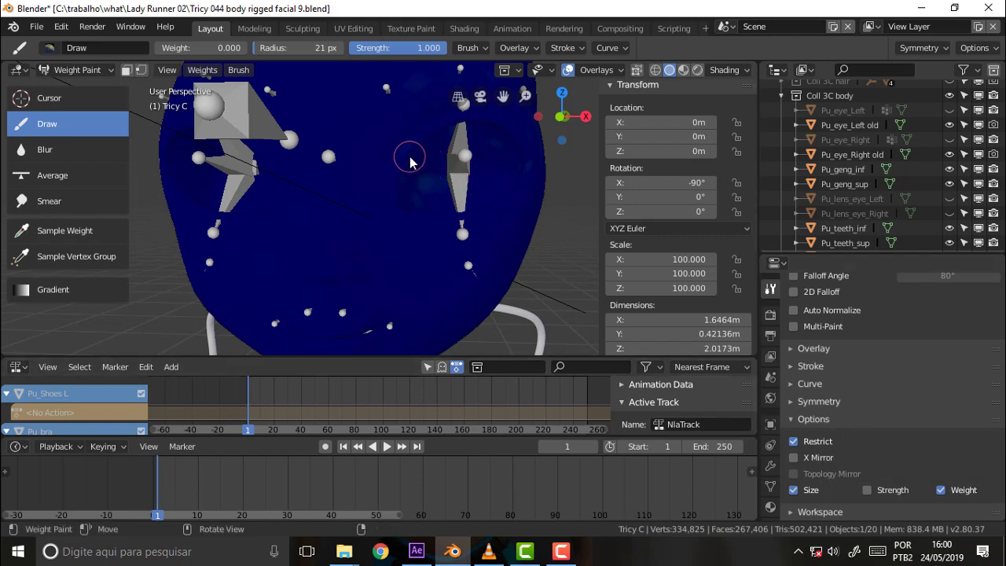
left_click(221, 43)
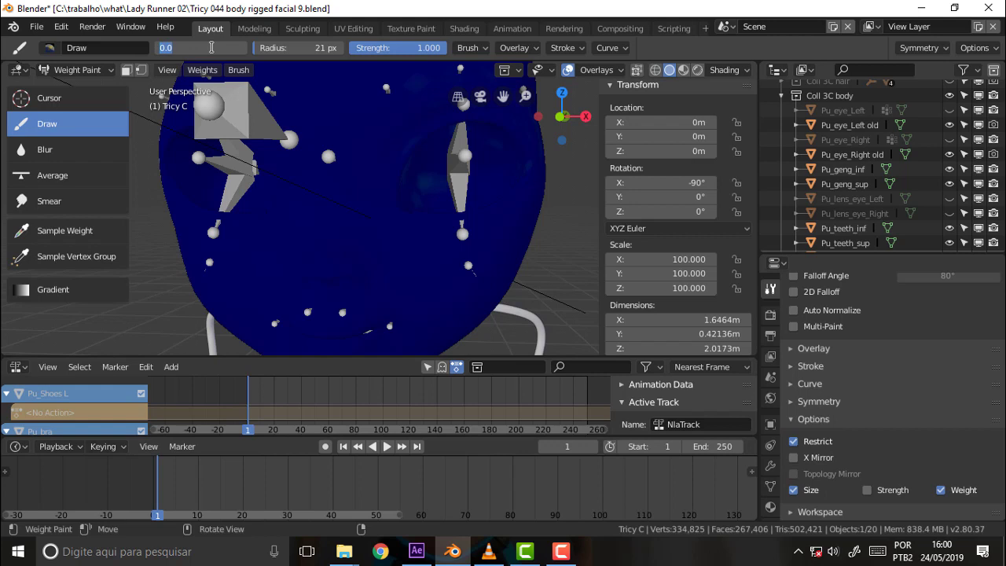
type("0.381")
- Paint a weight arc above the left eye with X mirroring off, undoing the mirrored stroke
key("Return")
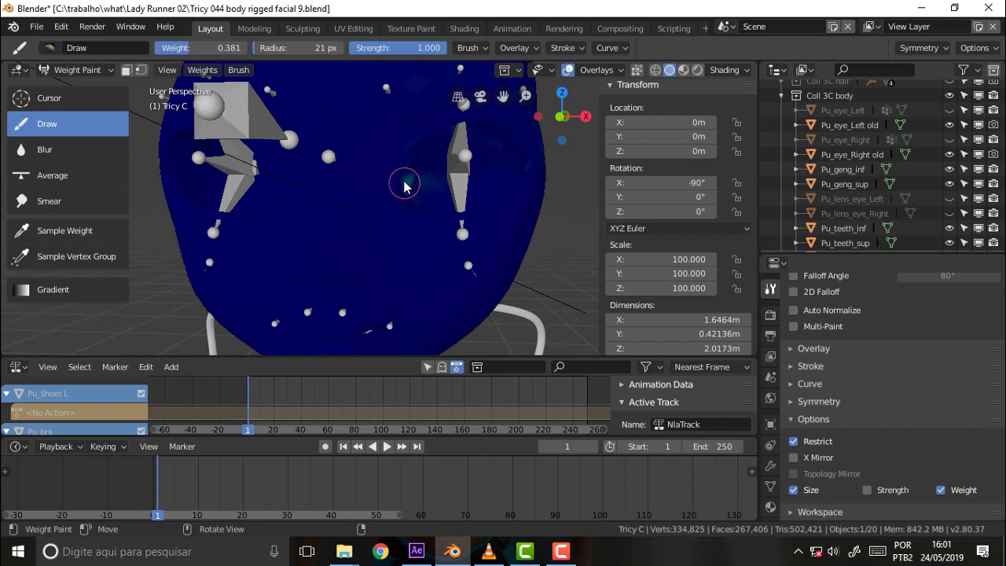
left_click_drag(403, 182, 479, 118)
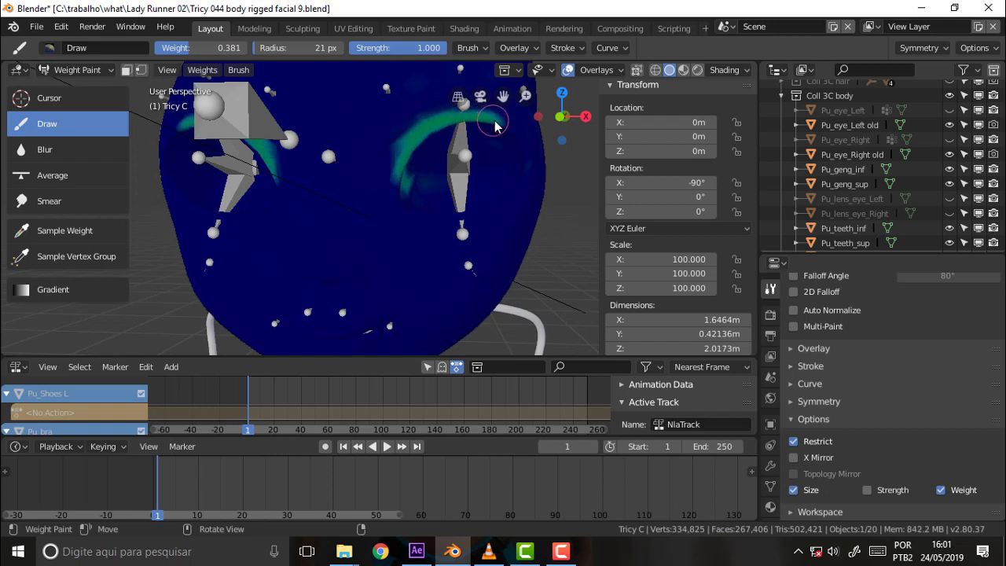
key("ctrl+z")
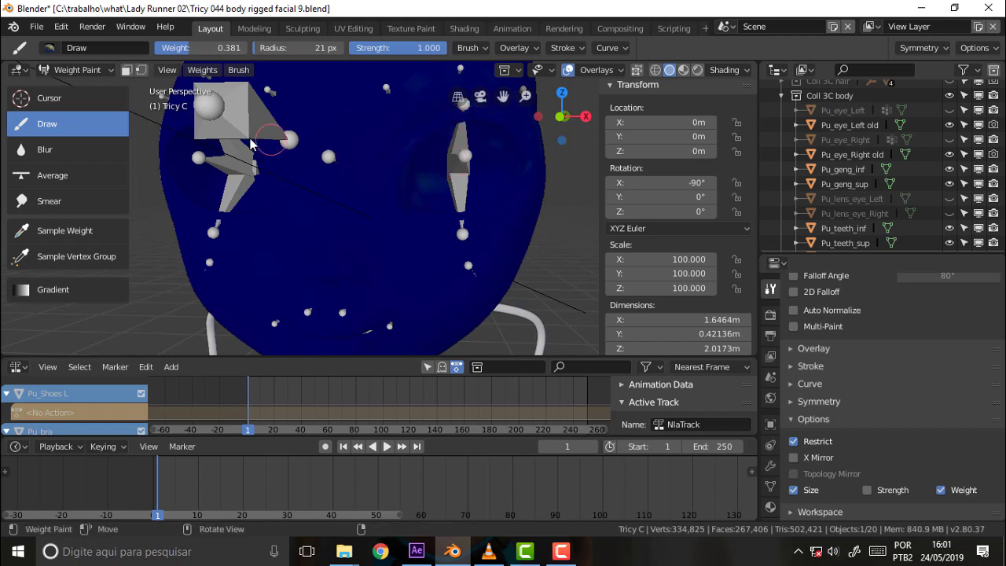
left_click(920, 48)
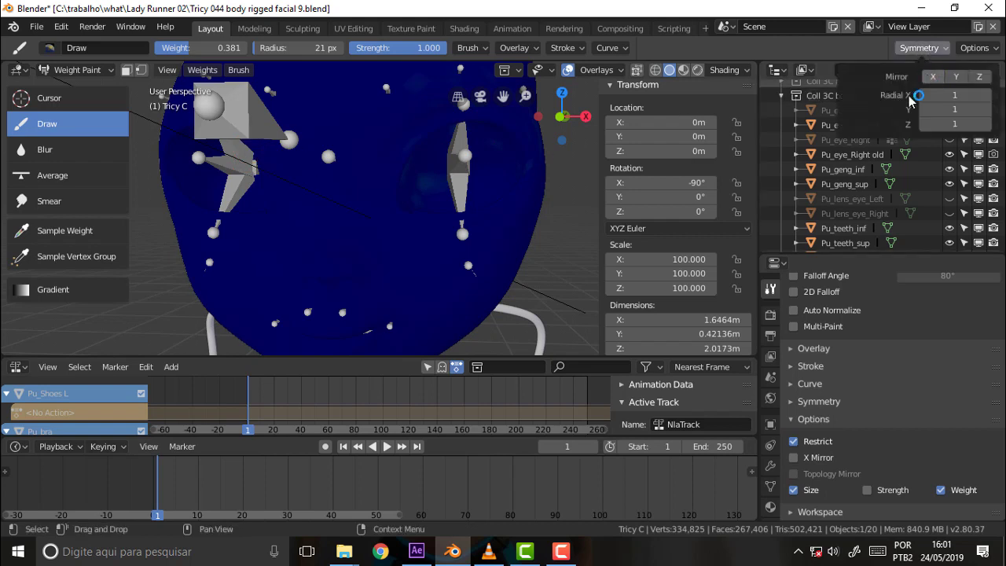
mouse_move(411, 168)
left_mouse_down()
mouse_move(459, 120)
mouse_move(406, 164)
mouse_move(461, 128)
mouse_move(499, 130)
mouse_move(523, 147)
left_mouse_up()
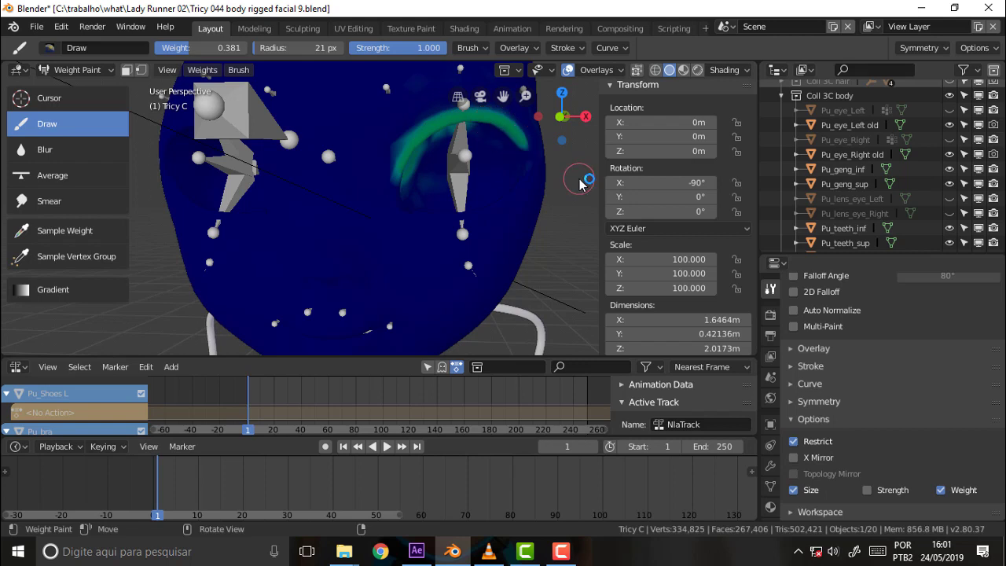
- Orbit and reframe the view to confirm only the left eye received paint
middle_click_drag(579, 180, 535, 180)
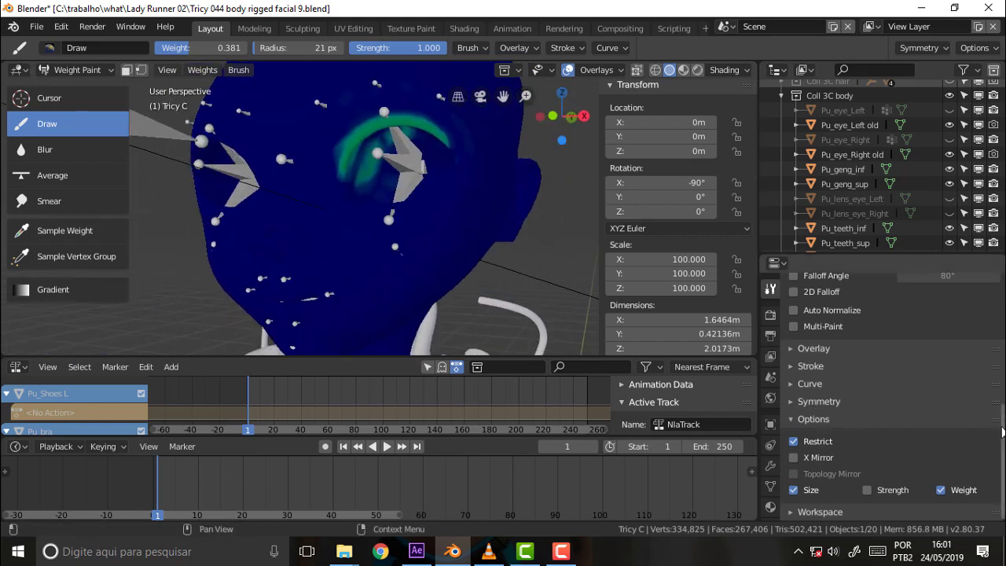
left_click_drag(1002, 431, 1001, 345)
scroll(944, 393, "down", 2)
middle_click_drag(482, 236, 481, 198)
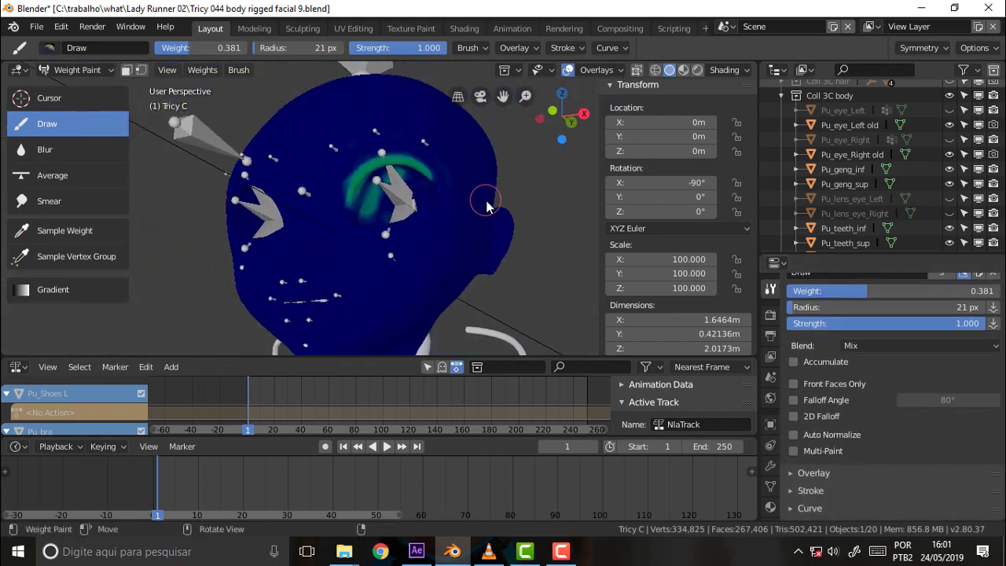
scroll(481, 198, "up", 2)
scroll(484, 203, "up", 2)
scroll(481, 189, "down", 3)
scroll(440, 200, "down", 1)
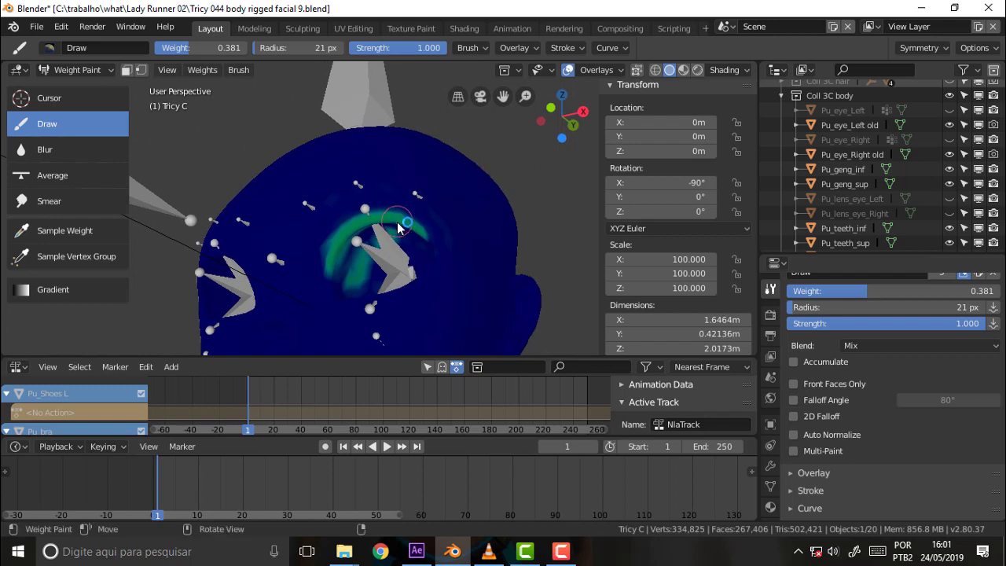
scroll(418, 170, "up", 1)
scroll(415, 173, "up", 1)
scroll(409, 157, "down", 3)
scroll(406, 141, "down", 1)
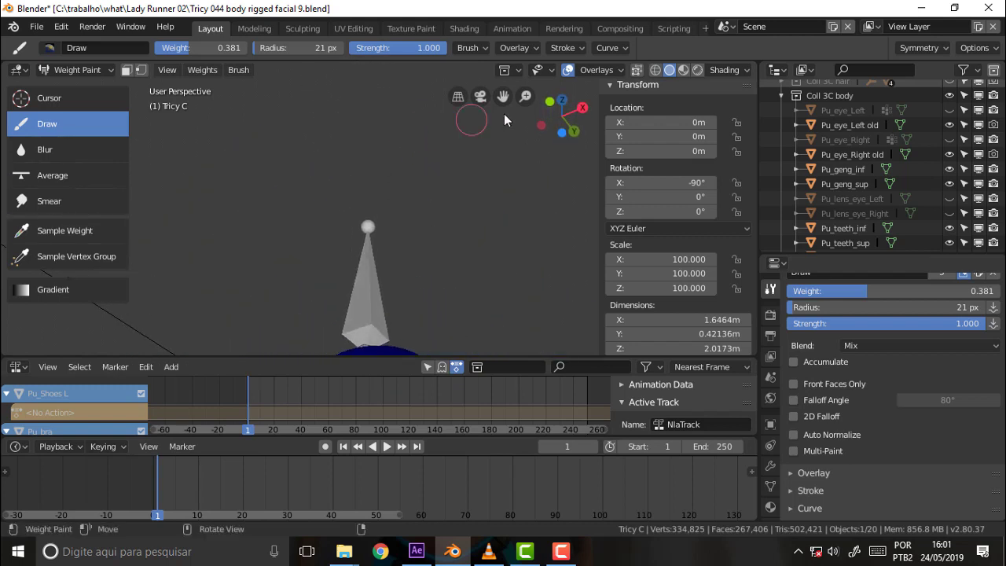
left_click_drag(503, 96, 476, 175)
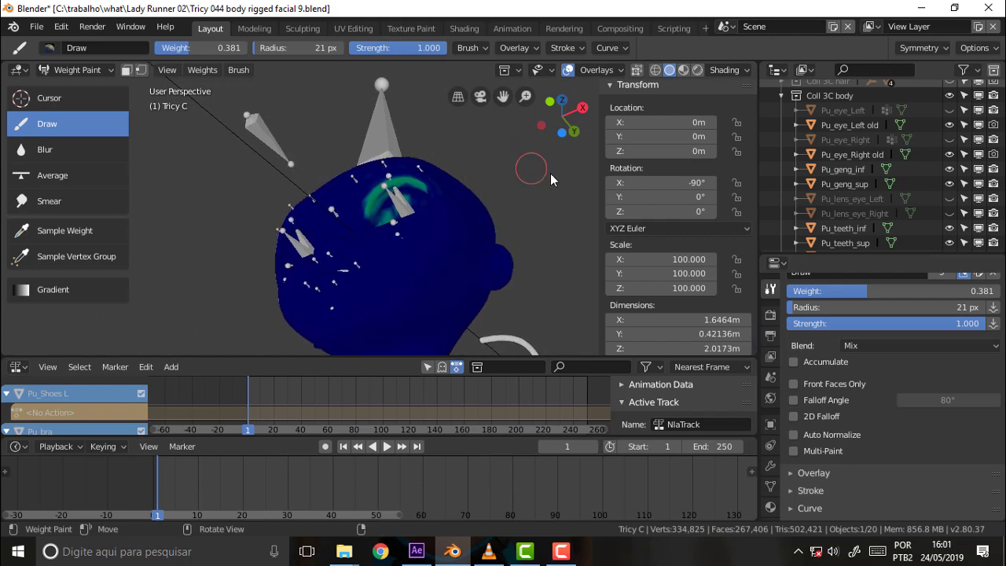
left_click_drag(525, 96, 525, 118)
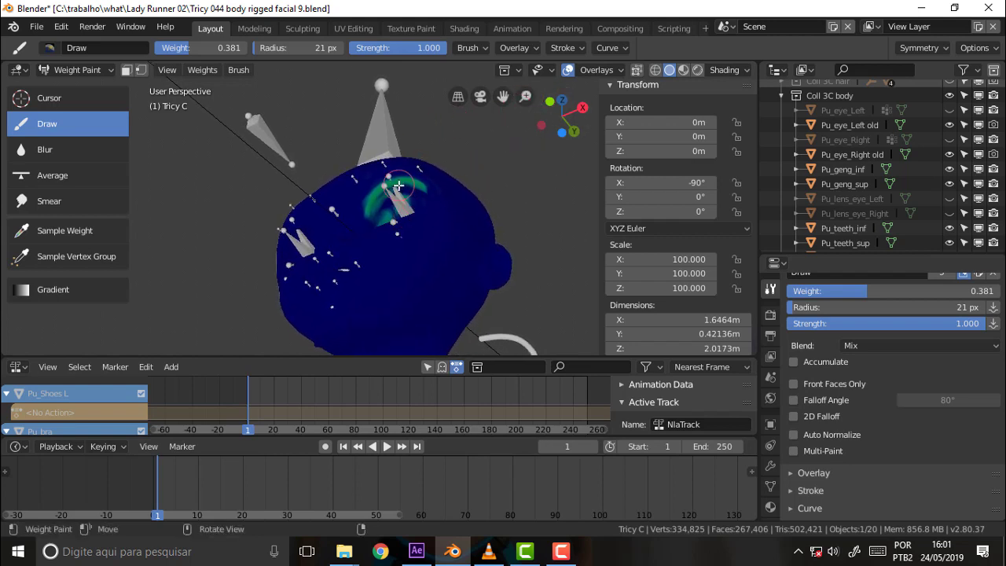
- Raise the brush weight to about 0.46 and repaint the green eyelid arc, then view the tutorial
left_click_drag(867, 291, 892, 291)
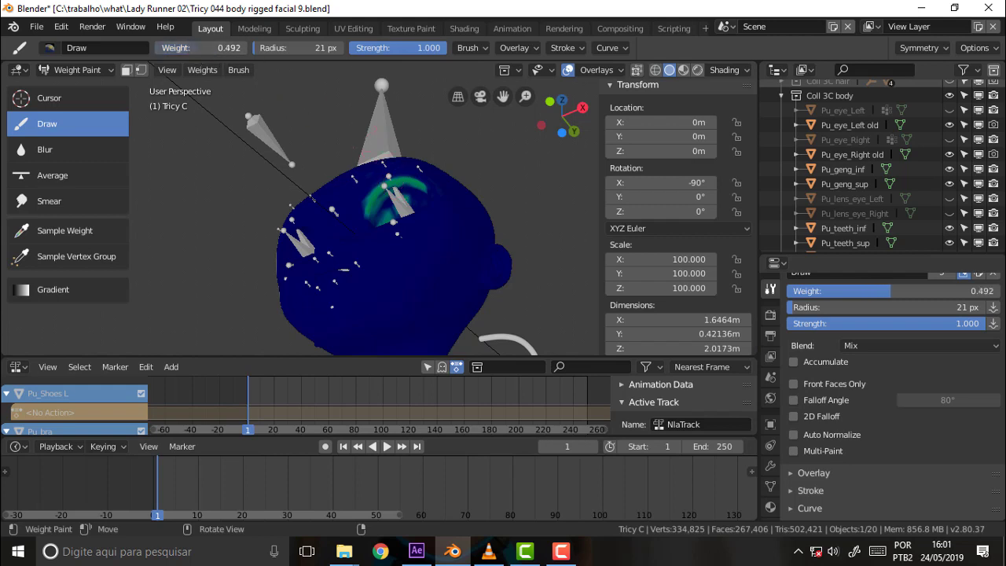
mouse_move(391, 182)
left_mouse_down()
mouse_move(402, 191)
mouse_move(375, 208)
left_mouse_up()
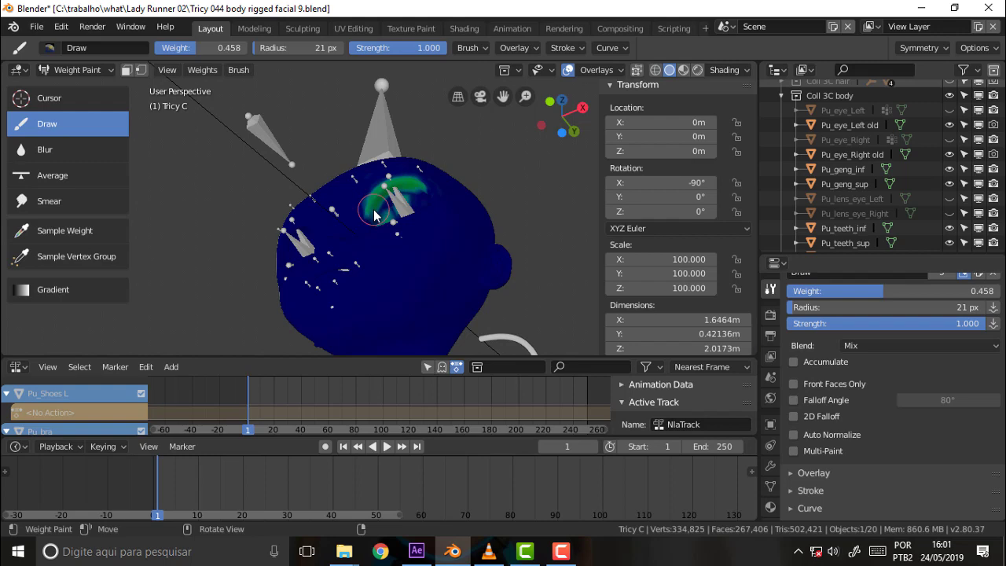
left_click_drag(428, 177, 377, 208)
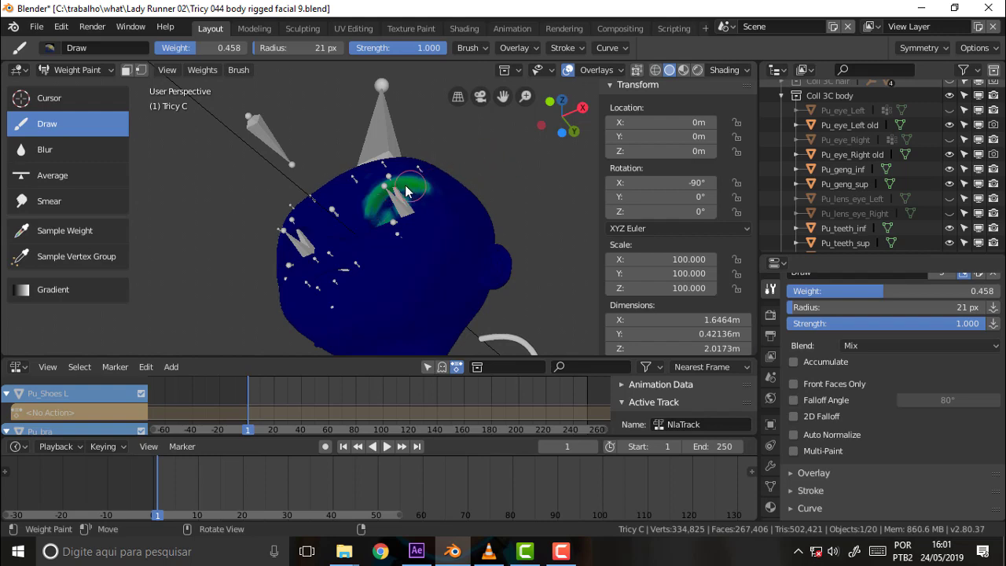
left_click(488, 553)
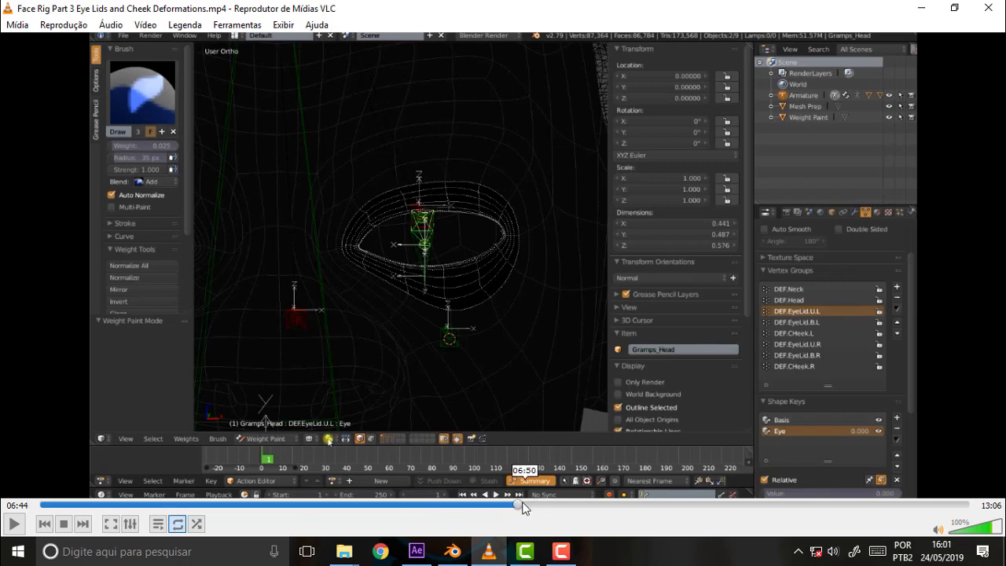
left_click(521, 504)
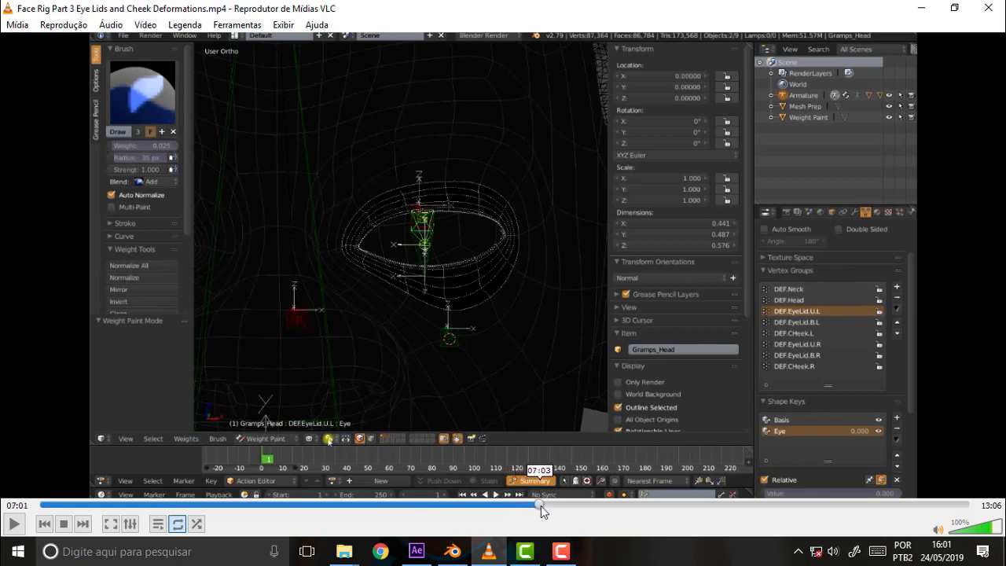
left_click_drag(541, 506, 603, 507)
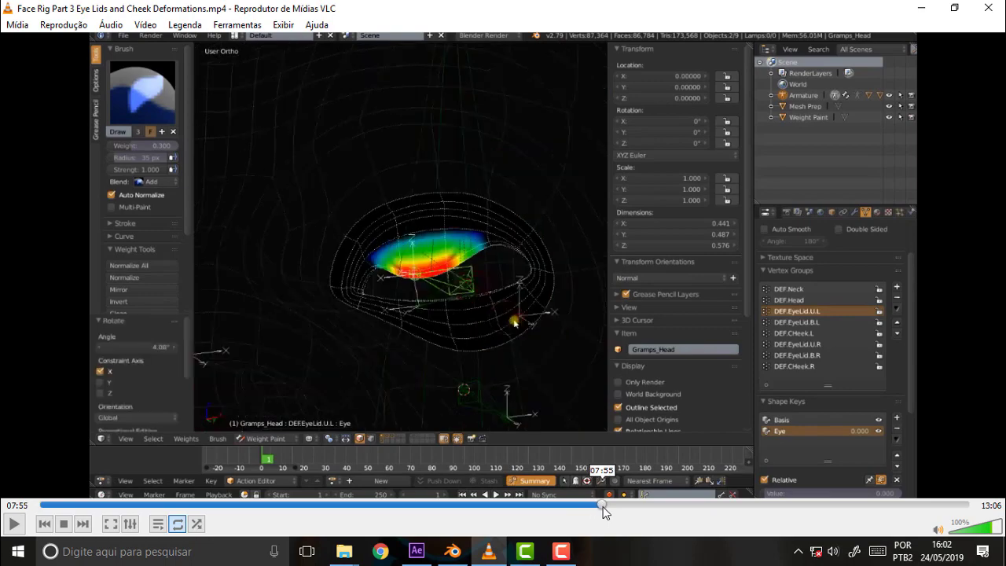
left_click(14, 525)
left_click(14, 524)
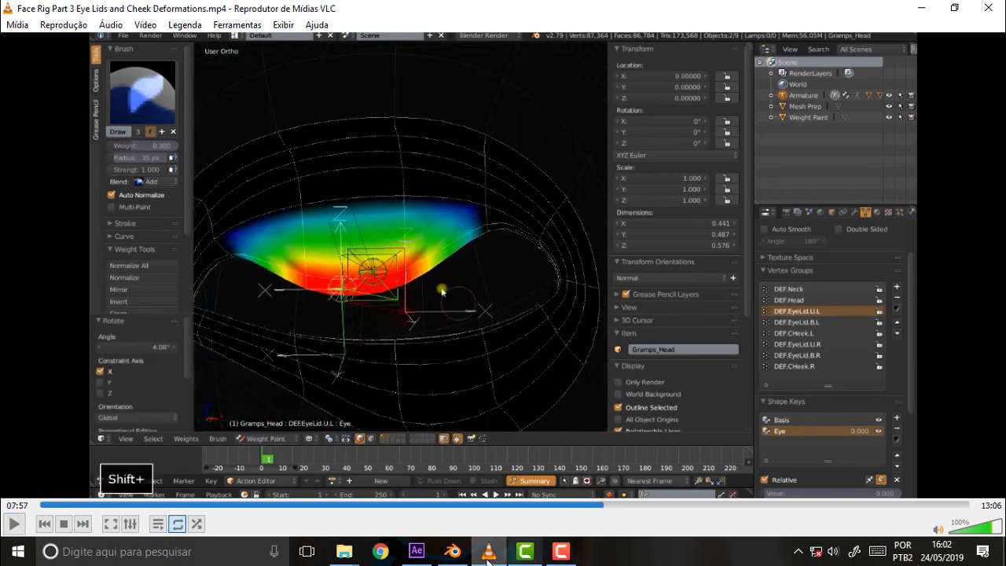
left_click(453, 551)
- Set the brush weight to 0 and erase the end of the green arc near the bone
scroll(516, 192, "up", 5)
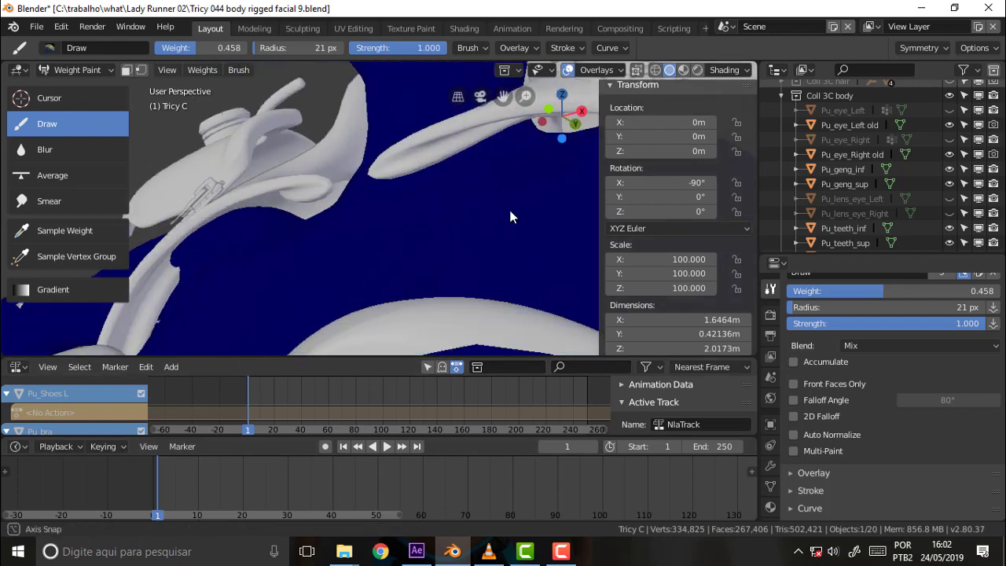
middle_click_drag(510, 216, 512, 207)
scroll(518, 173, "down", 2)
scroll(511, 174, "down", 2)
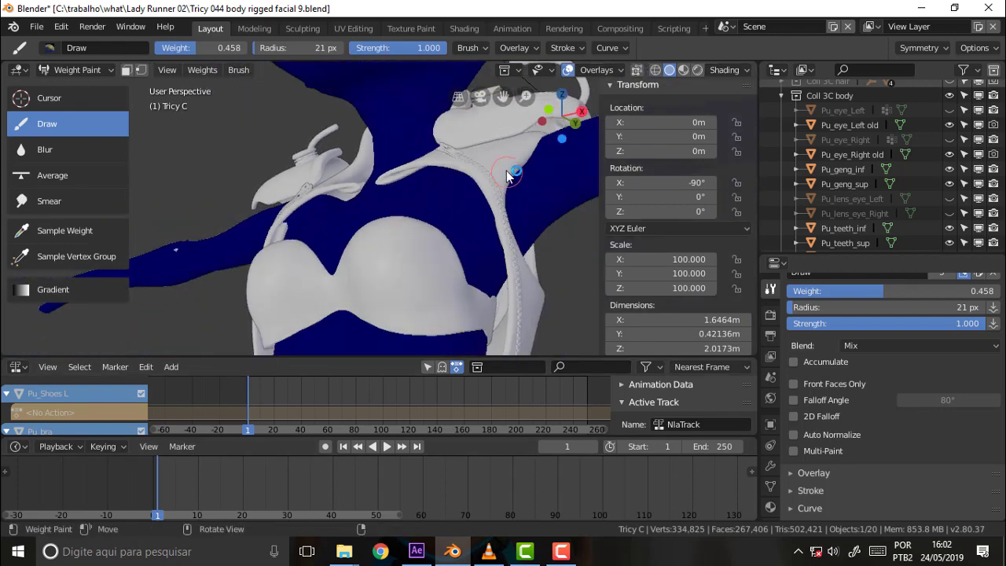
scroll(506, 174, "down", 3)
left_click_drag(503, 96, 530, 146)
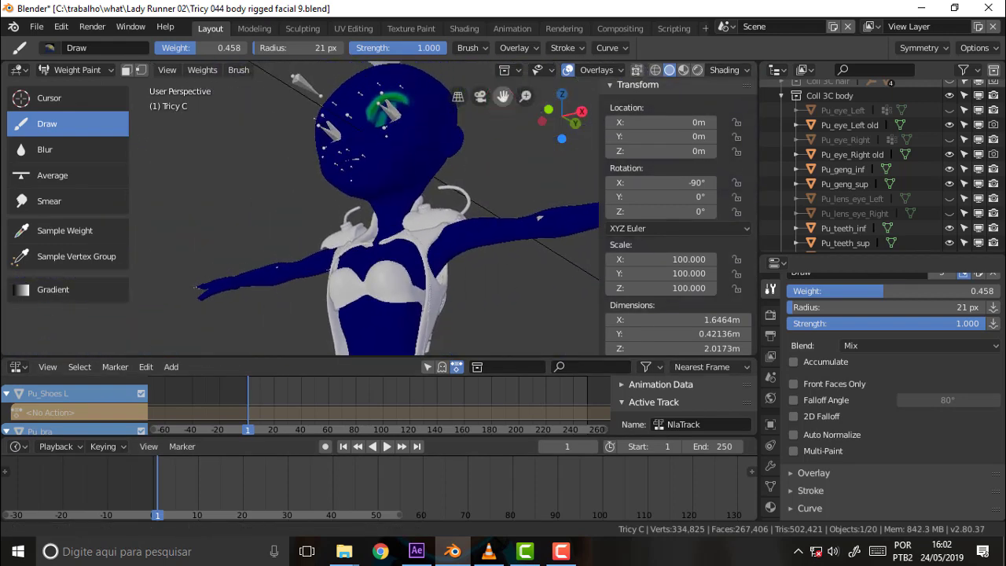
scroll(498, 119, "up", 2)
scroll(490, 168, "up", 2)
scroll(490, 152, "up", 3)
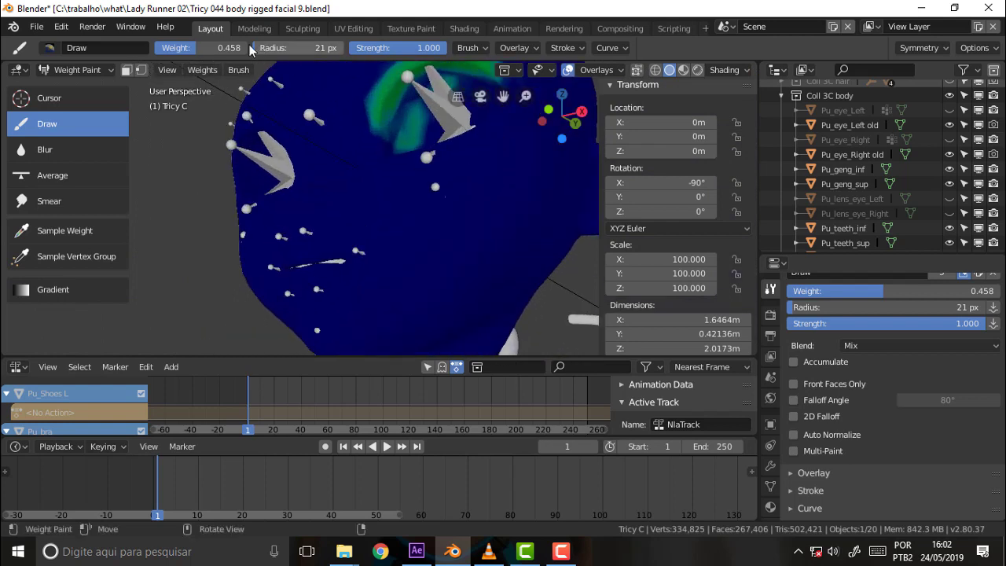
left_click_drag(240, 49, 157, 49)
left_click(457, 96)
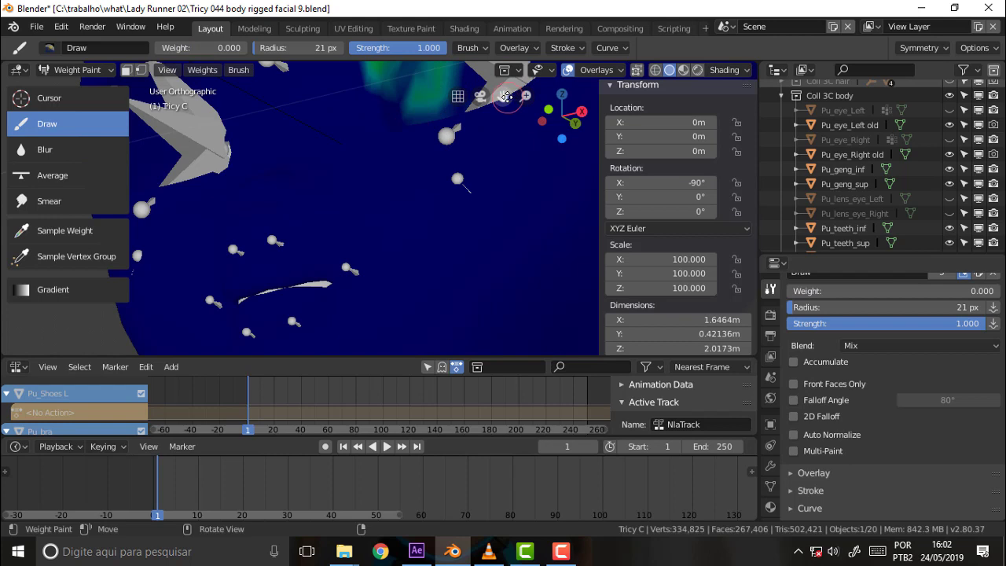
left_click_drag(506, 96, 503, 100)
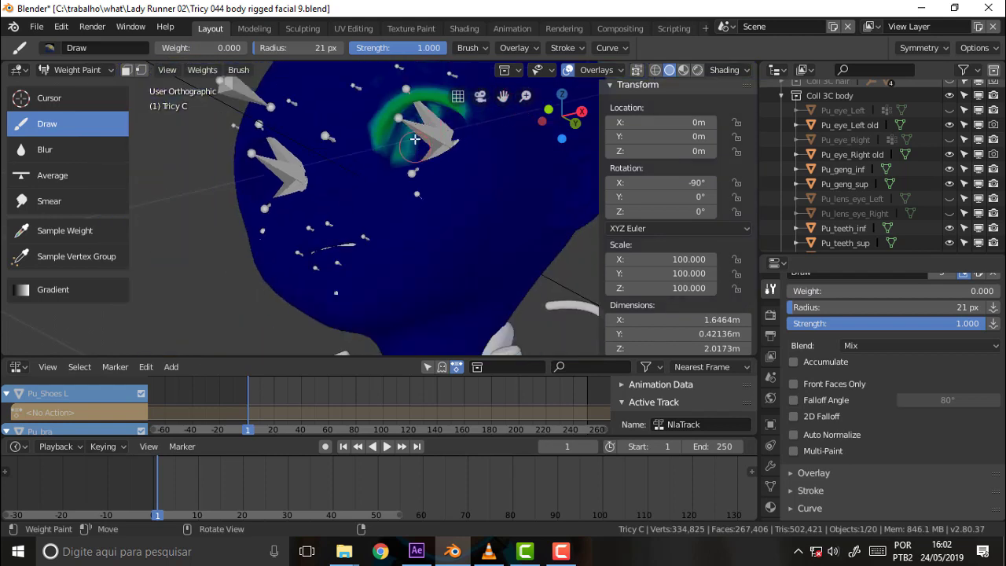
left_click_drag(415, 139, 436, 116)
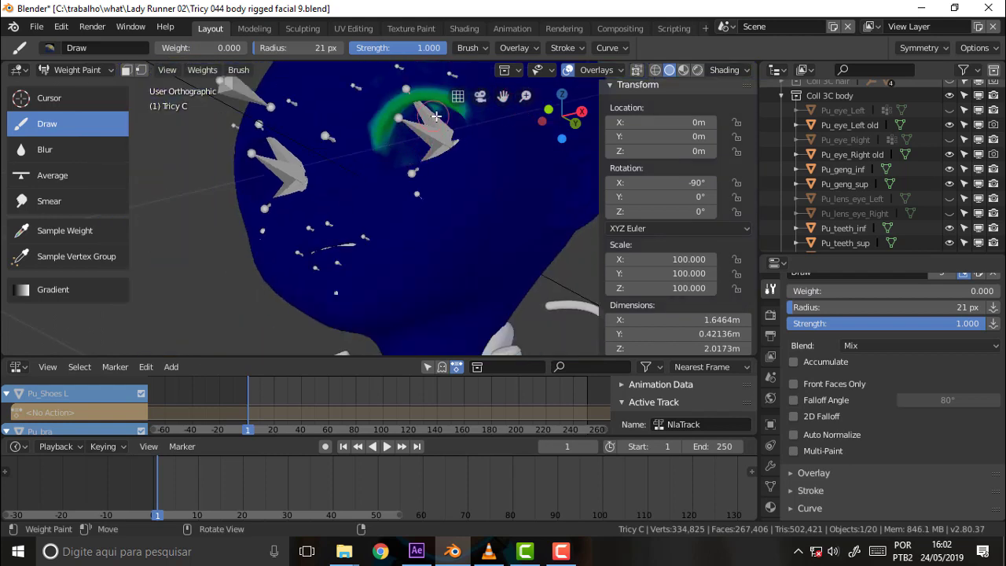
left_click_drag(431, 106, 484, 155)
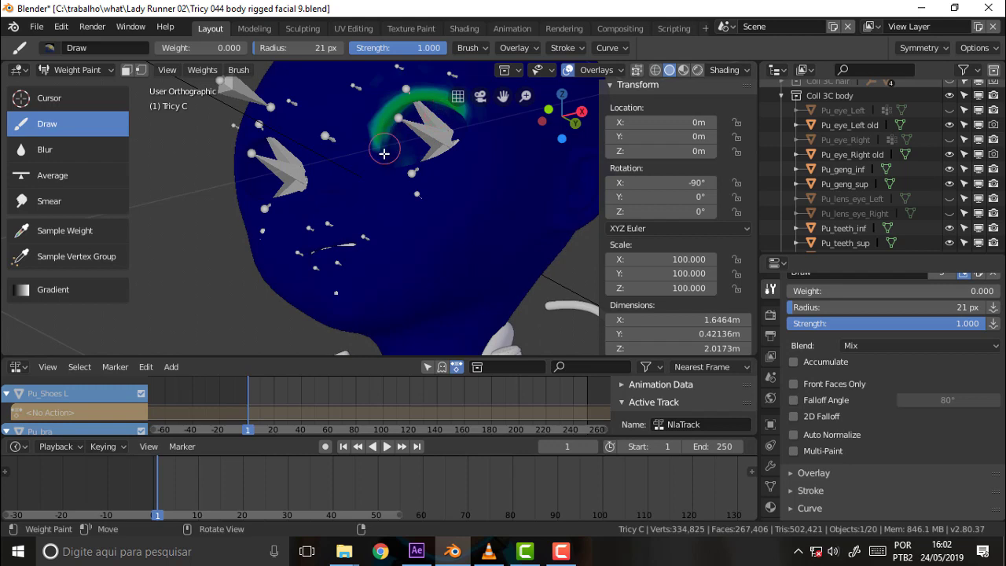
- Zoom in close on the eye and shrink the brush radius to 12 px
middle_click_drag(504, 182, 528, 209)
scroll(530, 207, "down", 3)
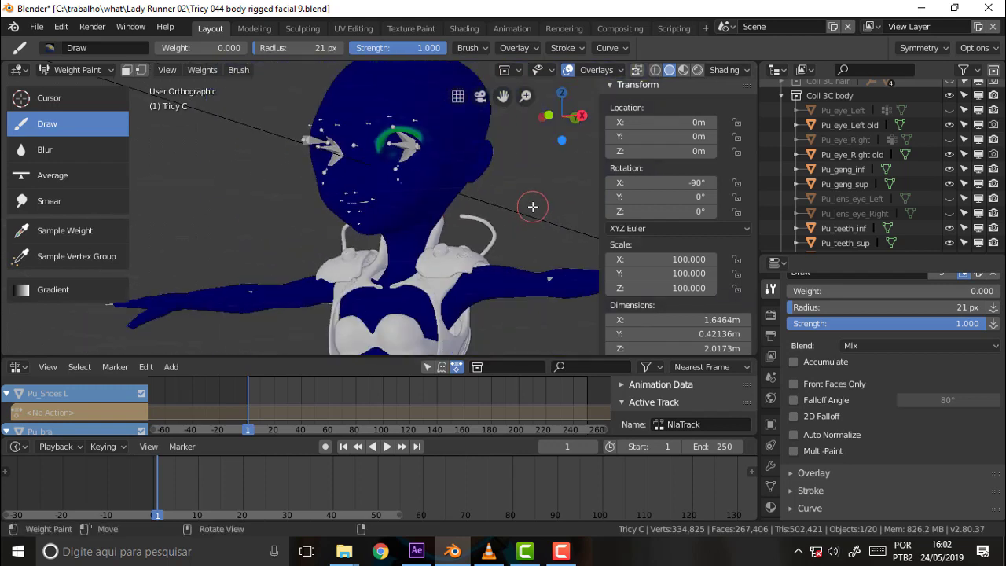
scroll(533, 207, "up", 3)
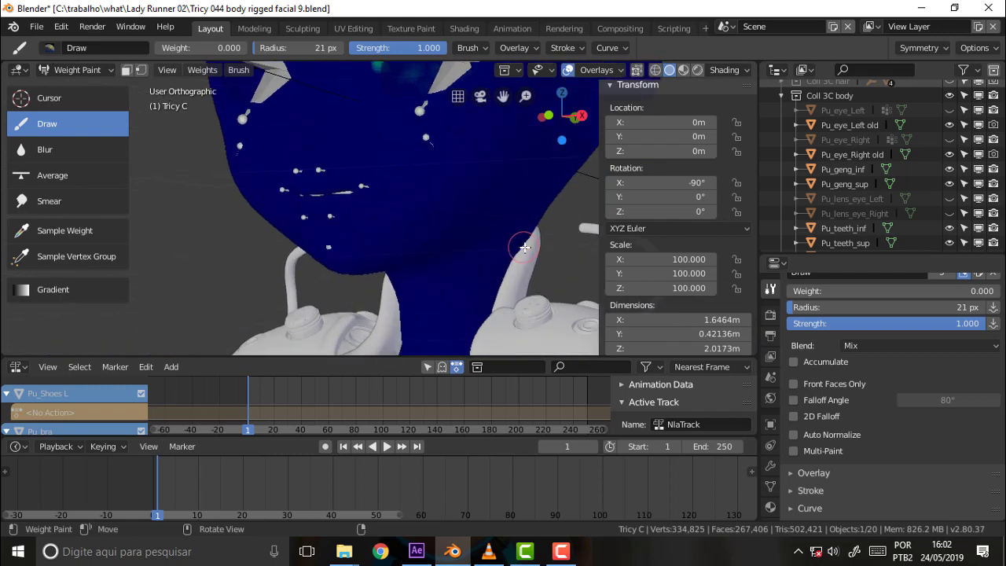
scroll(524, 248, "up", 3)
scroll(465, 207, "down", 5)
scroll(458, 208, "up", 4)
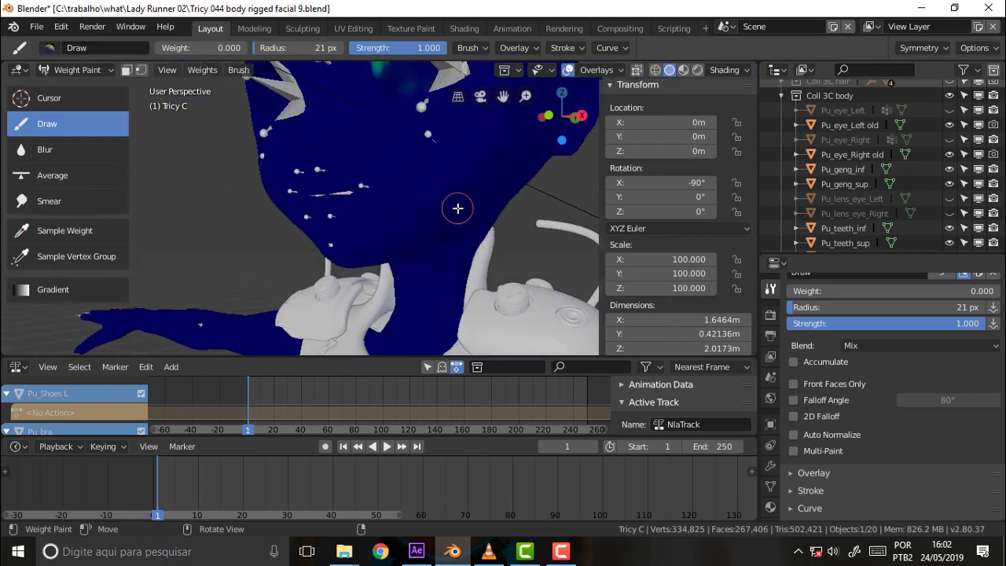
middle_click_drag(458, 208, 429, 110)
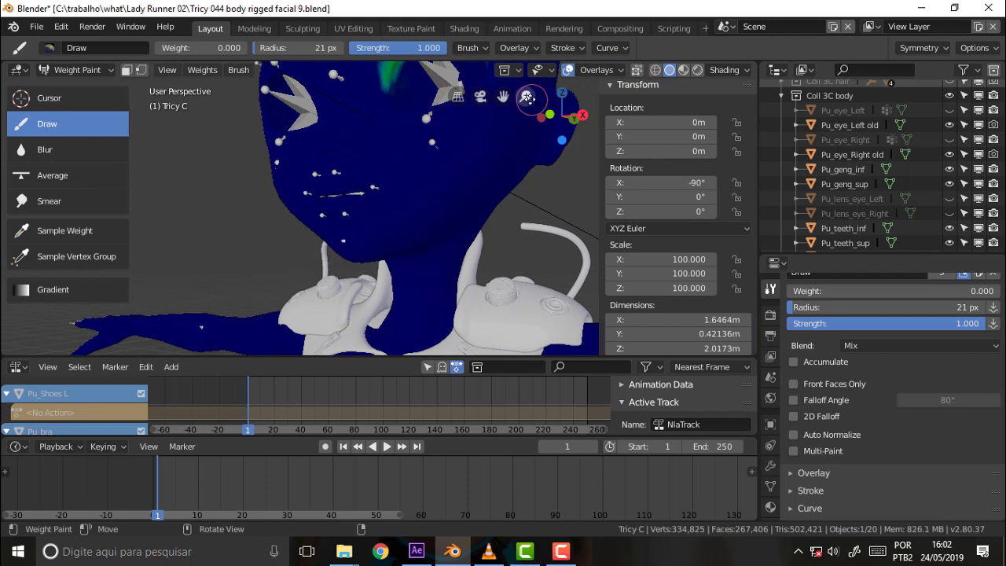
left_click_drag(527, 98, 503, 162)
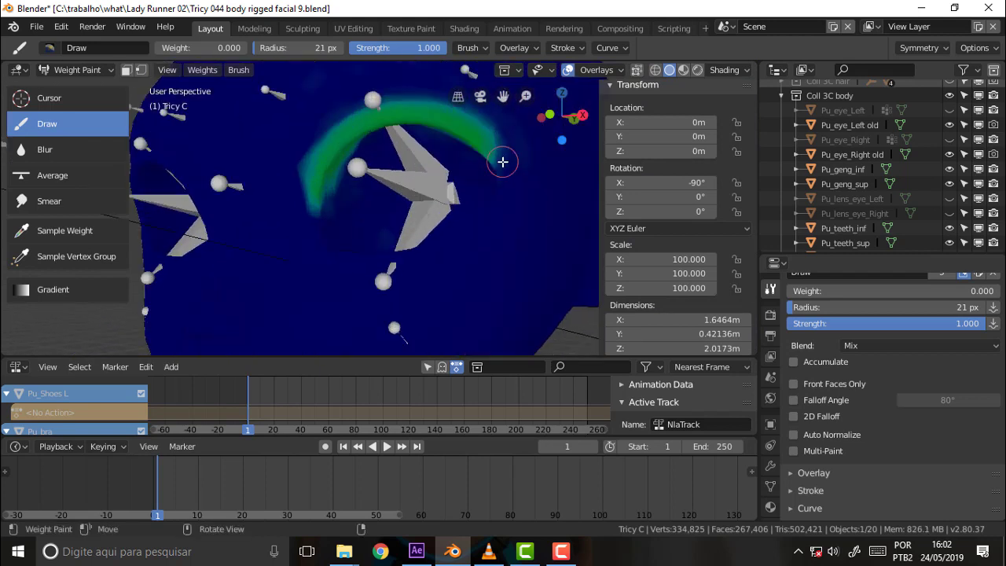
middle_click_drag(503, 161, 499, 158)
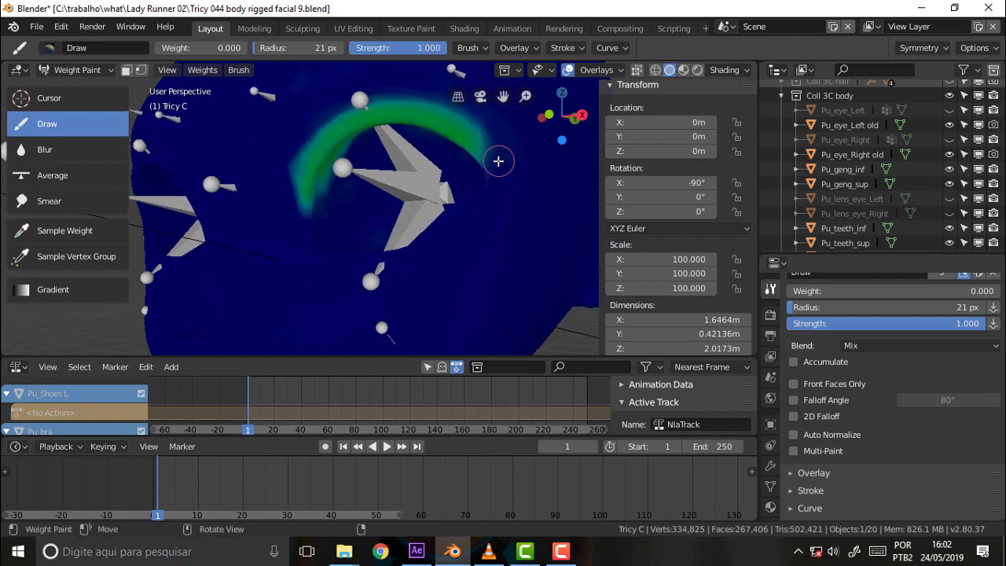
left_click_drag(272, 49, 262, 48)
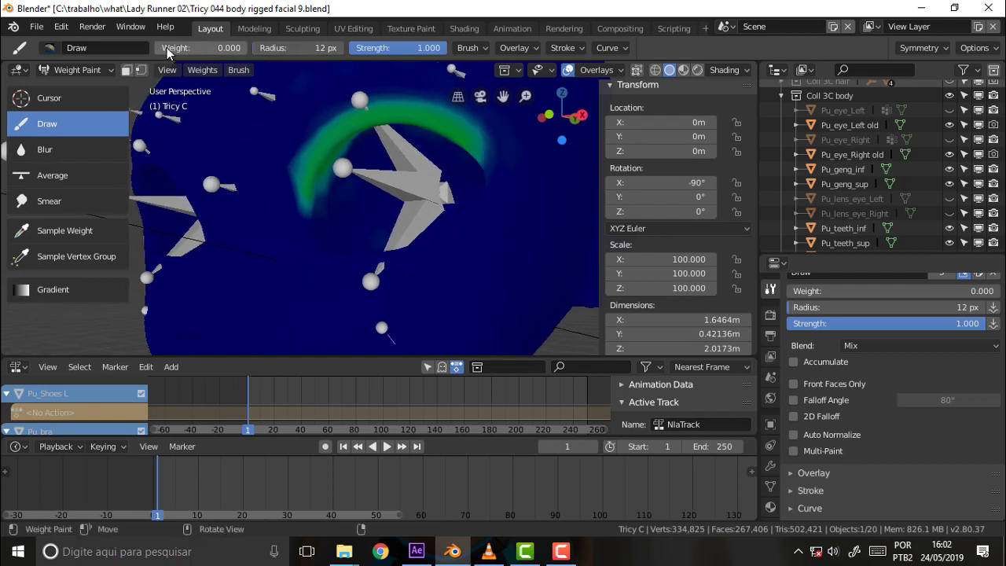
- Raise the paint weight to 1.000 and paint a red band along the arc's centre
left_click_drag(167, 47, 222, 47)
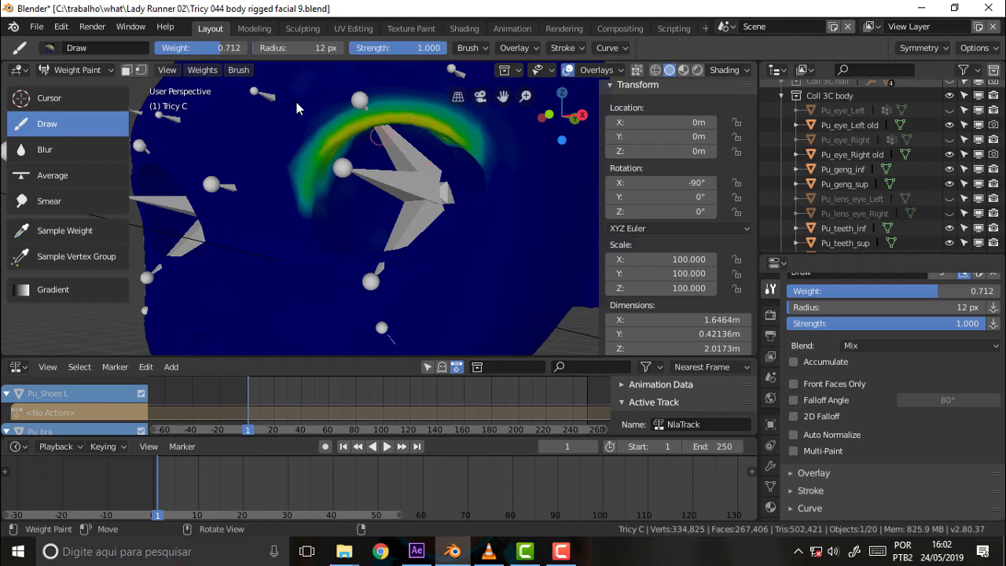
left_click_drag(211, 47, 259, 48)
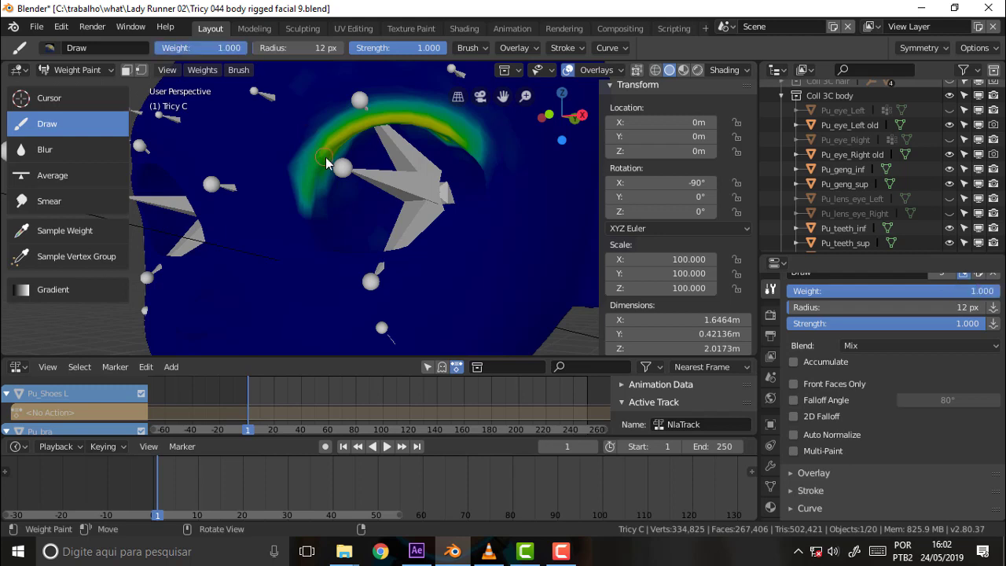
mouse_move(349, 128)
left_mouse_down()
mouse_move(388, 119)
mouse_move(449, 130)
mouse_move(379, 126)
left_mouse_up()
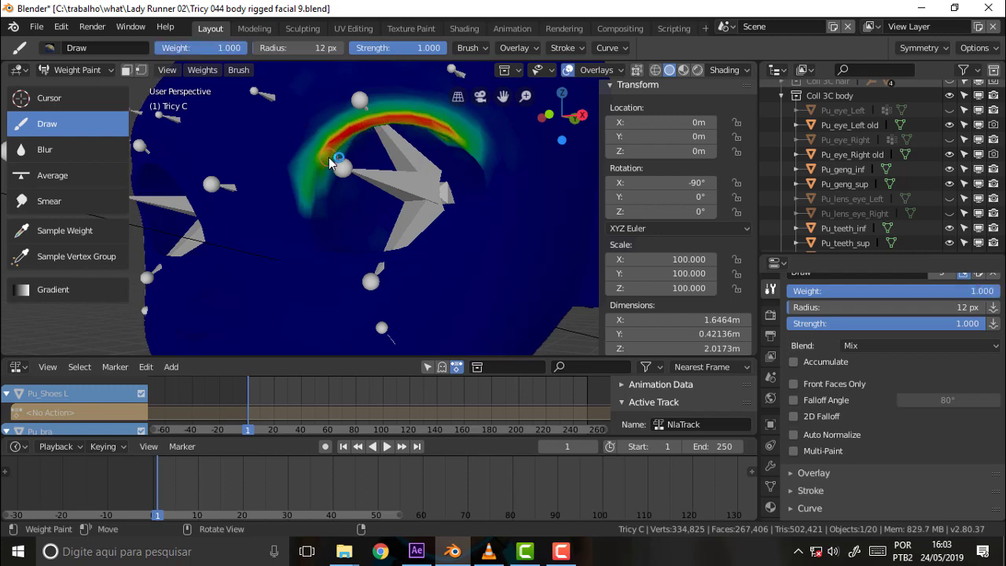
left_click_drag(329, 157, 419, 120)
left_click(488, 551)
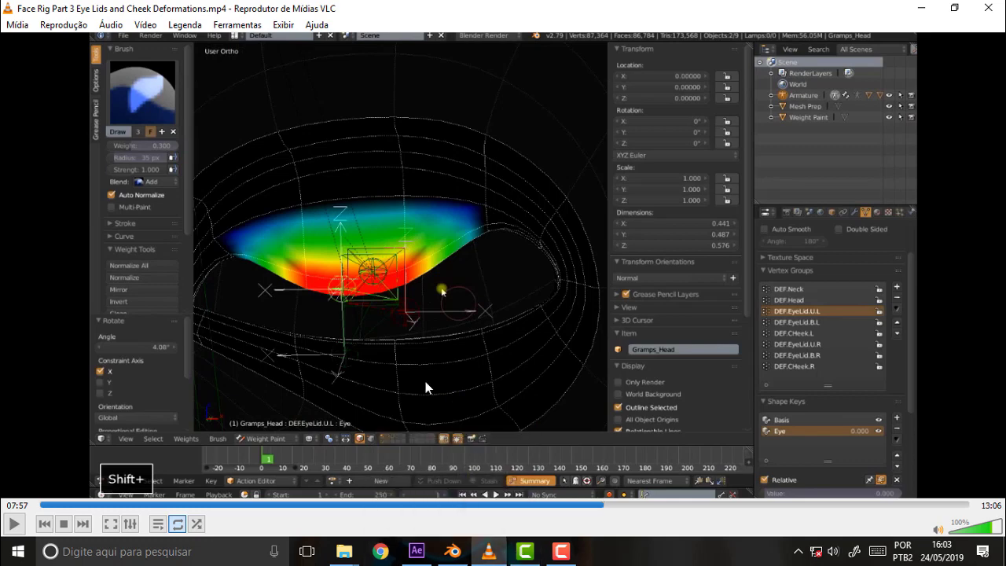
left_click(455, 550)
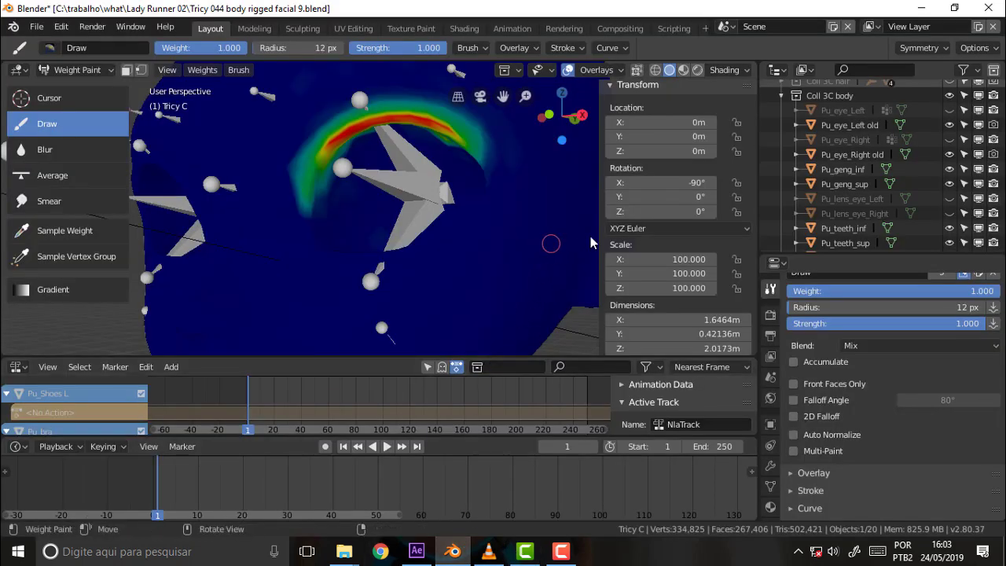
- In Pose Mode, rotate the Def.Eyelid.Up.L bone to 22.5° on X to test the weights
left_click(77, 70)
left_click(77, 70)
left_click(85, 85)
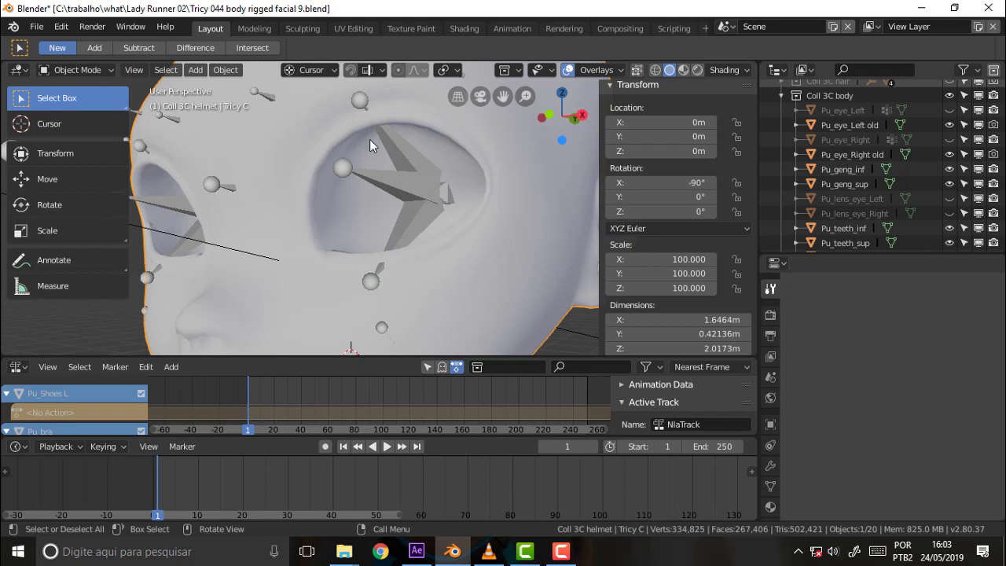
left_click(410, 158)
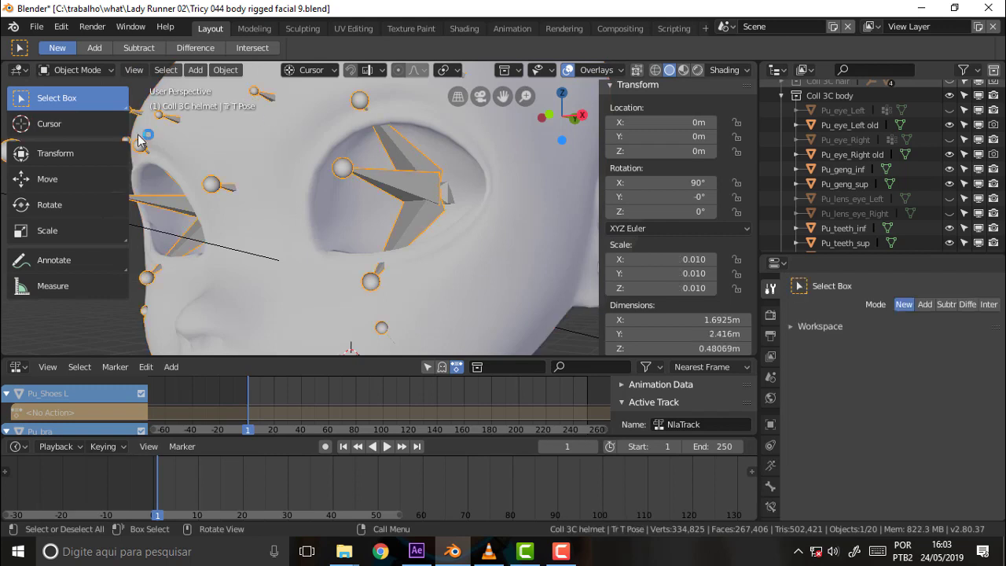
left_click(77, 70)
left_click(79, 119)
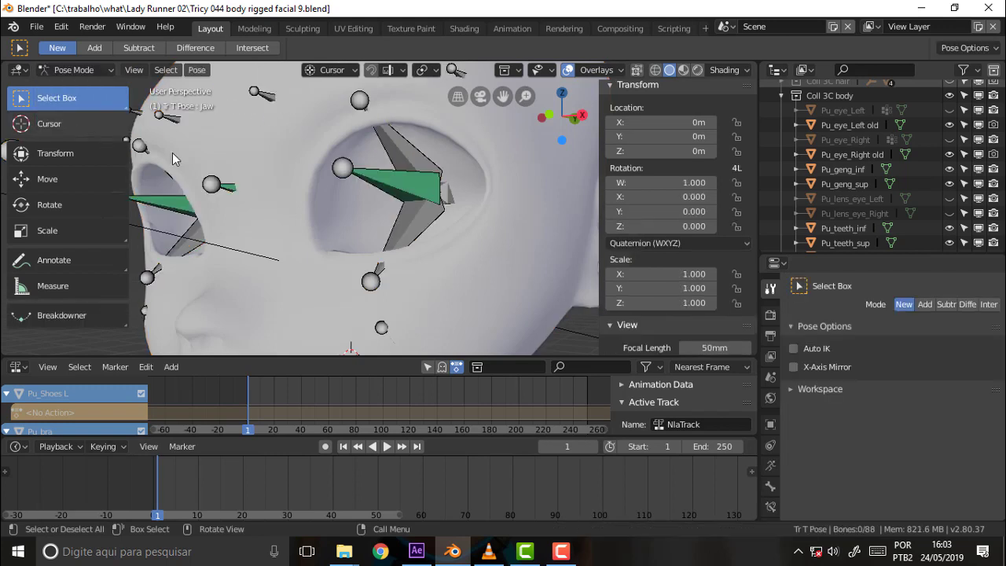
left_click(397, 150)
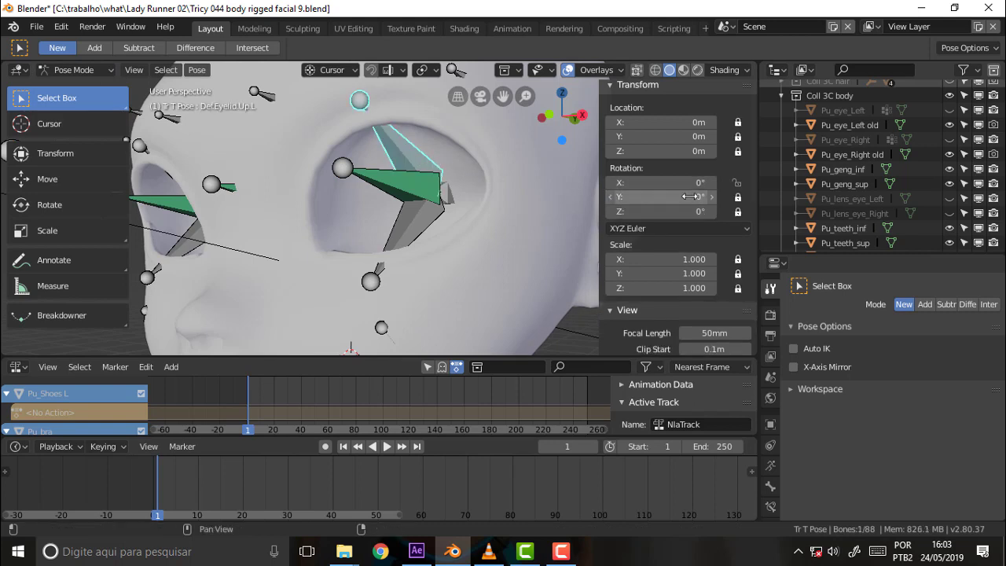
left_click_drag(668, 183, 712, 183)
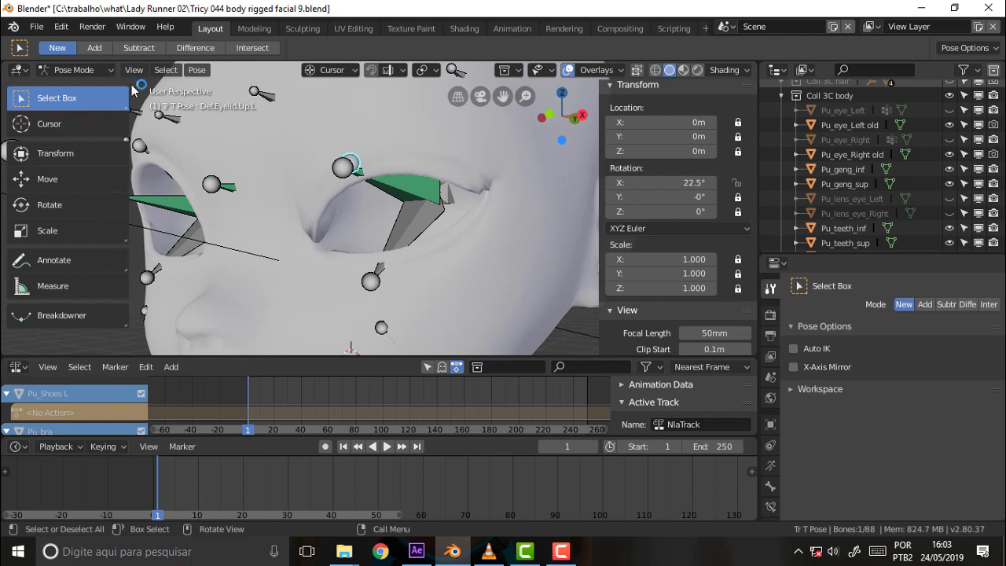
- Return to Object Mode and select the Tricy C head mesh
left_click(77, 70)
left_click(80, 88)
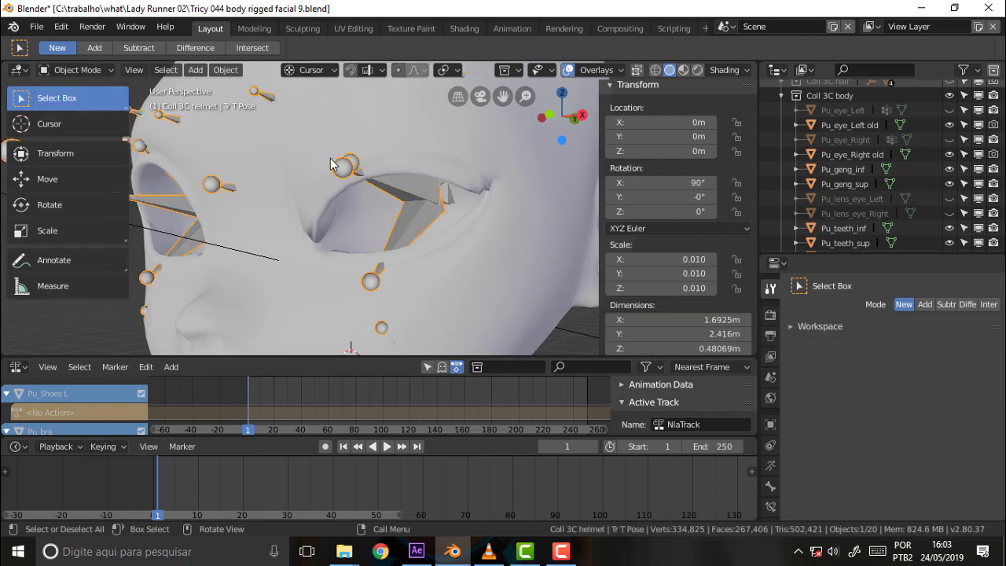
left_click(299, 146)
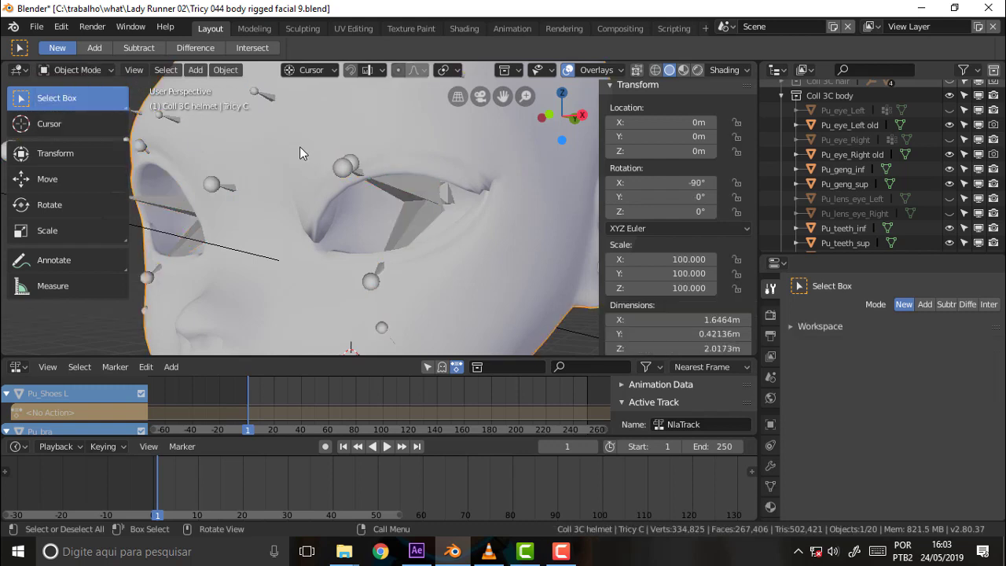
left_click(82, 70)
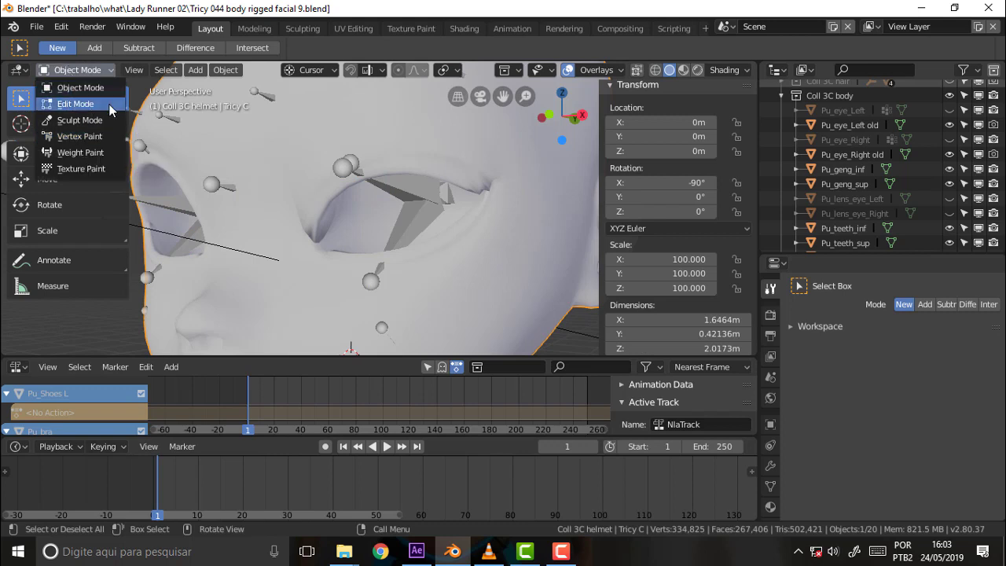
- Back in Weight Paint, add faint low-weight strokes (about 0.4 and below) around the arc's ends
left_click(91, 153)
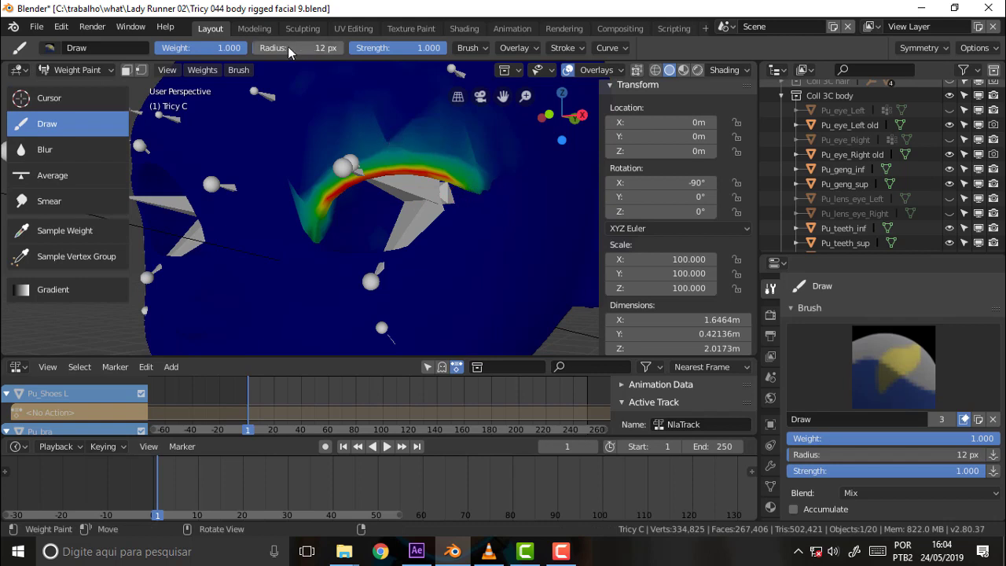
mouse_move(236, 48)
left_mouse_down()
mouse_move(180, 48)
mouse_move(263, 59)
mouse_move(208, 48)
left_mouse_up()
left_click_drag(271, 47, 303, 48)
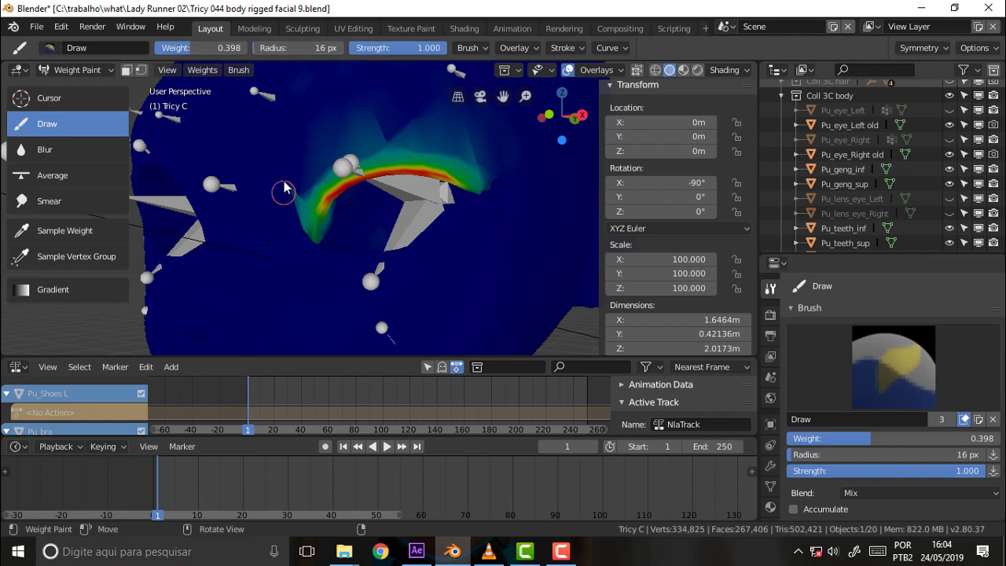
left_click_drag(212, 48, 200, 48)
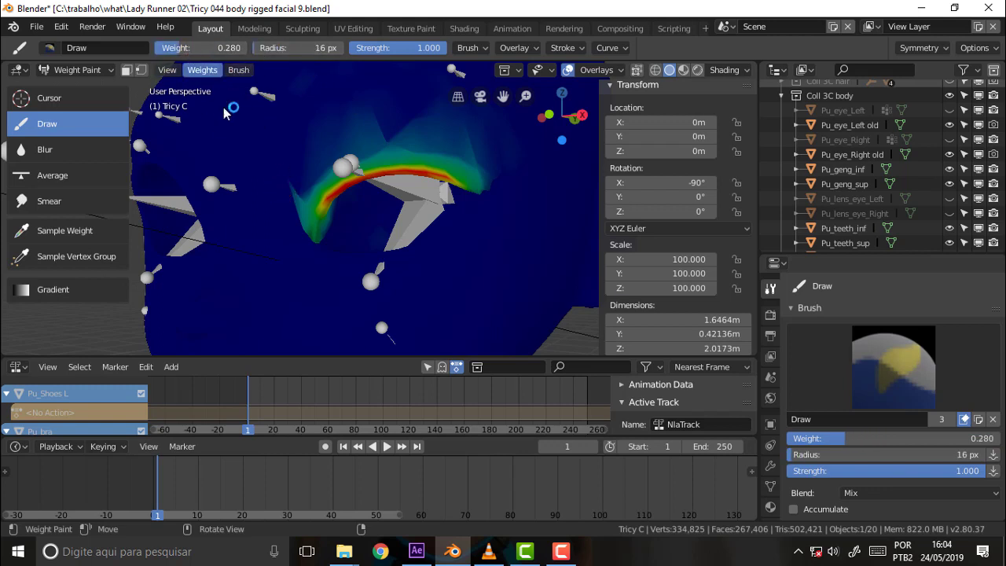
left_click_drag(281, 161, 296, 196)
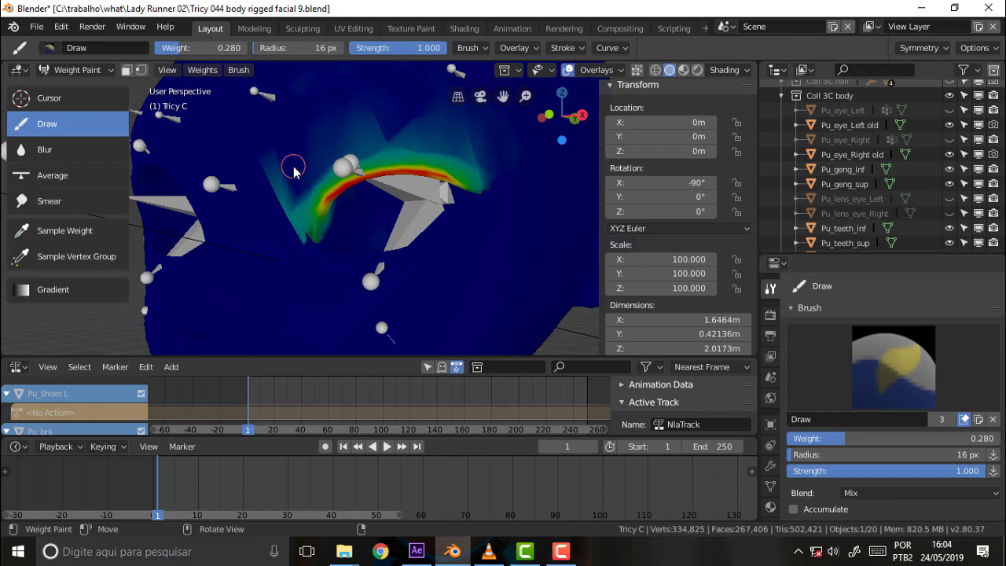
key("ctrl+z")
left_click_drag(208, 48, 201, 48)
left_click_drag(287, 168, 302, 233)
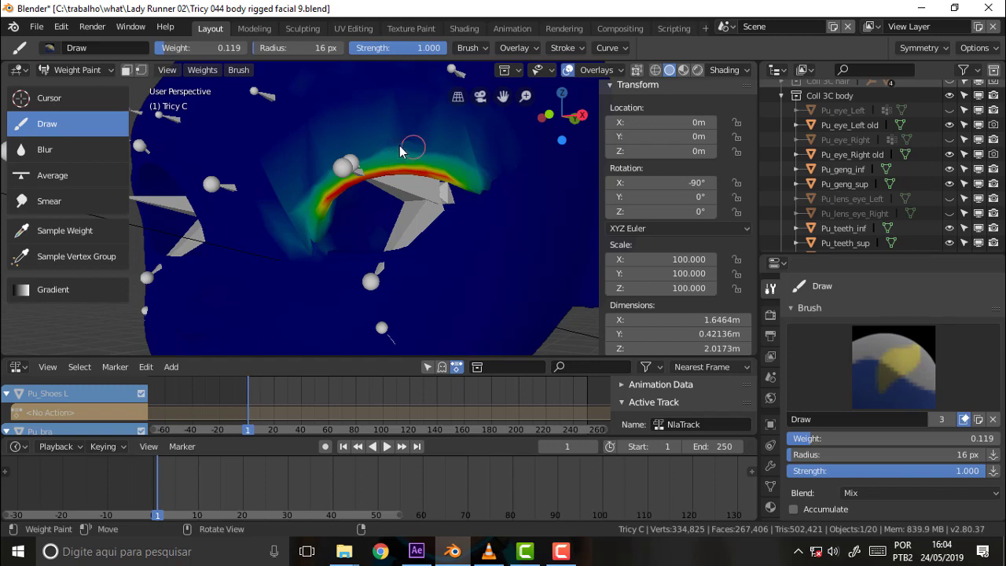
left_click_drag(476, 173, 365, 157)
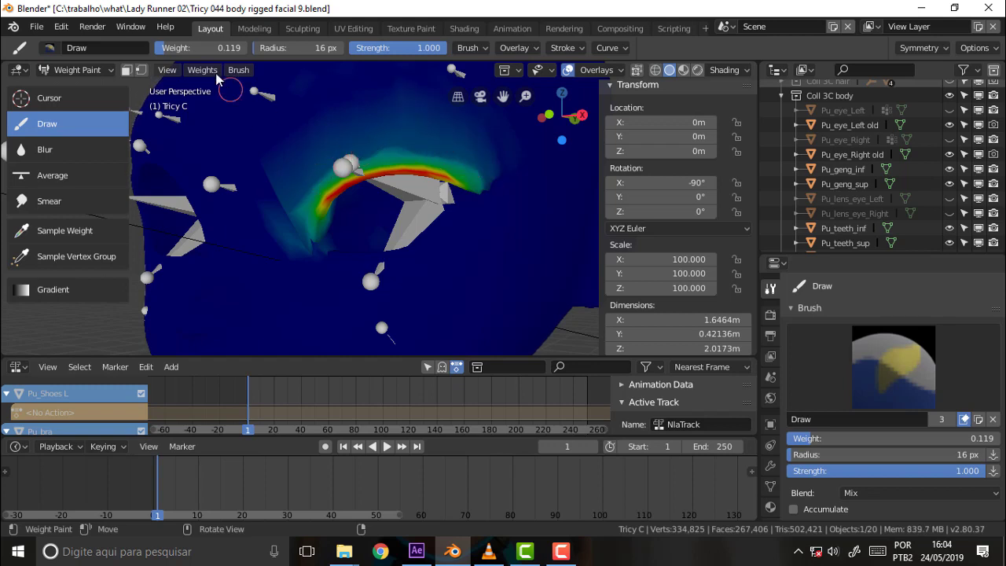
- Paint full 1.000 weight over the top and left flap, then undo those strokes
left_click_drag(183, 48, 250, 48)
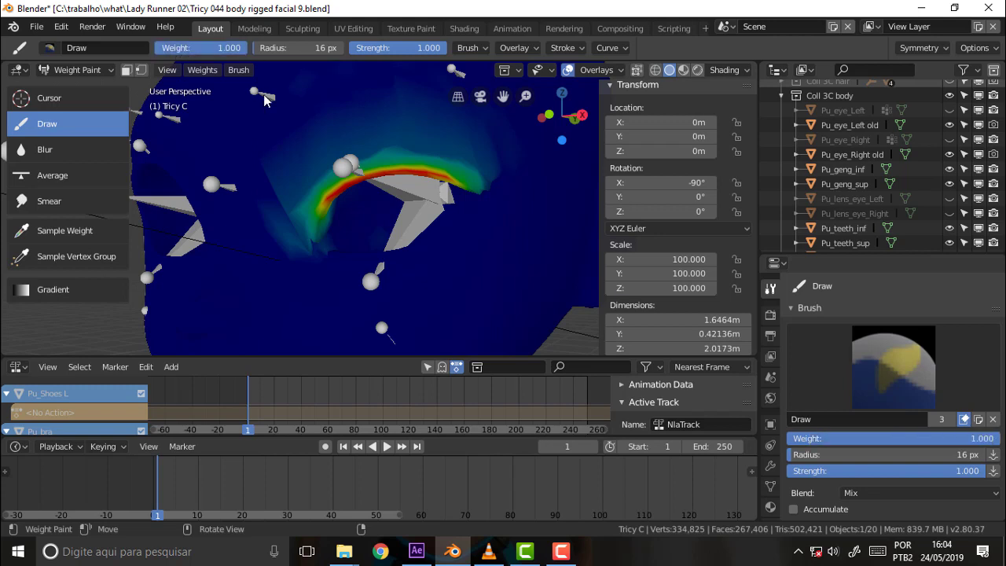
mouse_move(356, 106)
left_mouse_down()
mouse_move(429, 87)
mouse_move(260, 79)
left_mouse_up()
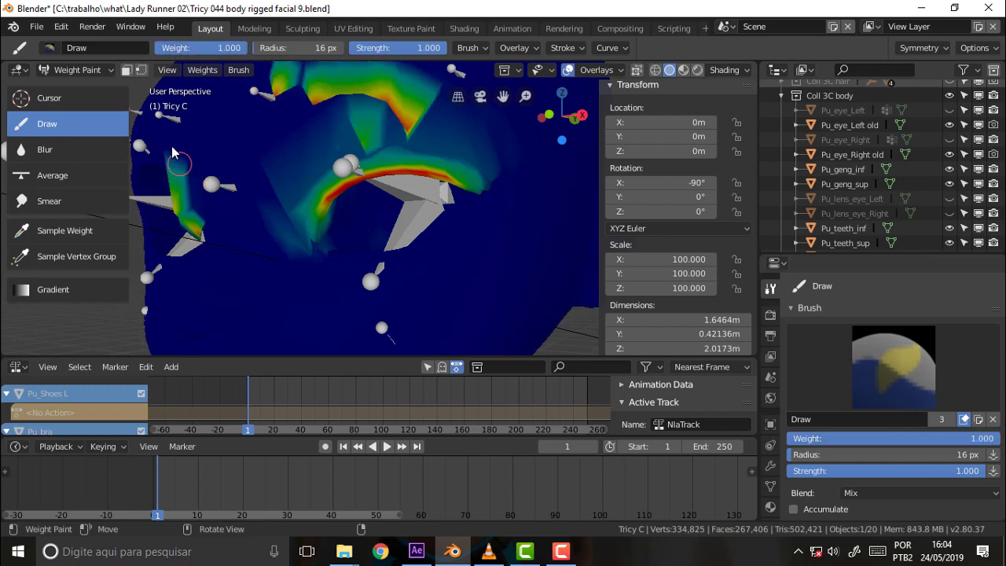
left_click_drag(196, 150, 195, 243)
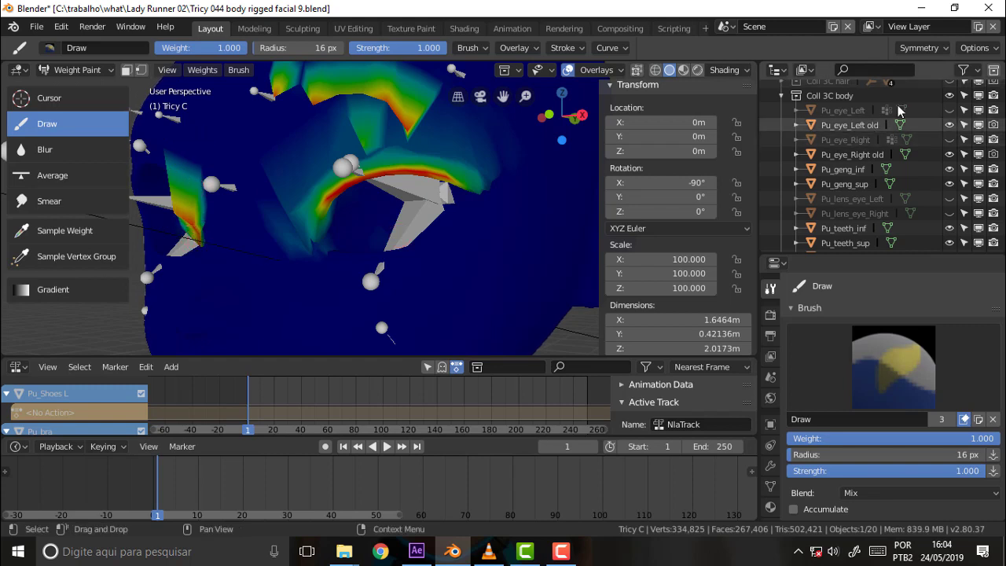
left_click(934, 47)
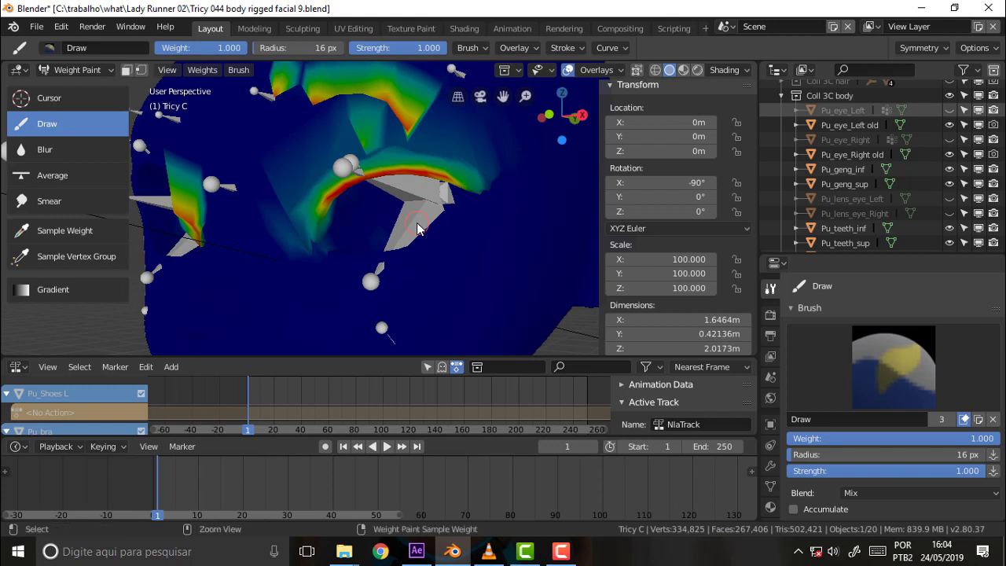
key("ctrl+z")
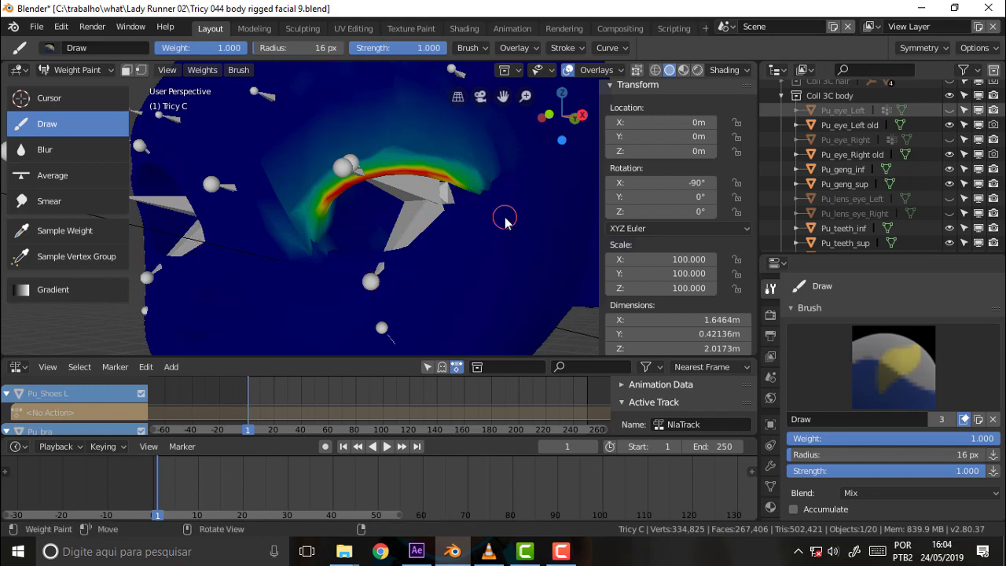
- Paint a low 0.085 weight just below the eyelid arc
middle_click_drag(510, 196, 561, 213)
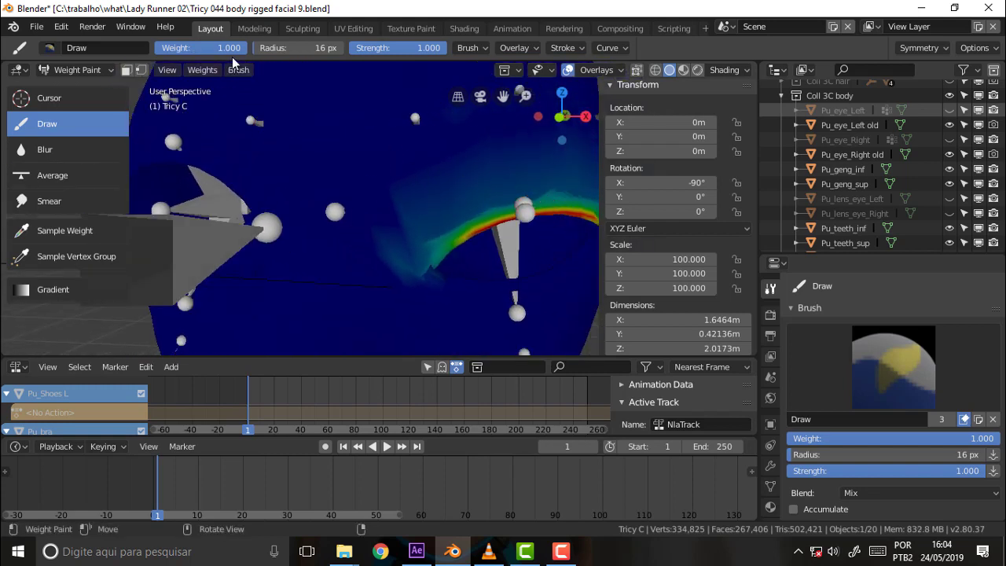
left_click_drag(234, 49, 163, 52)
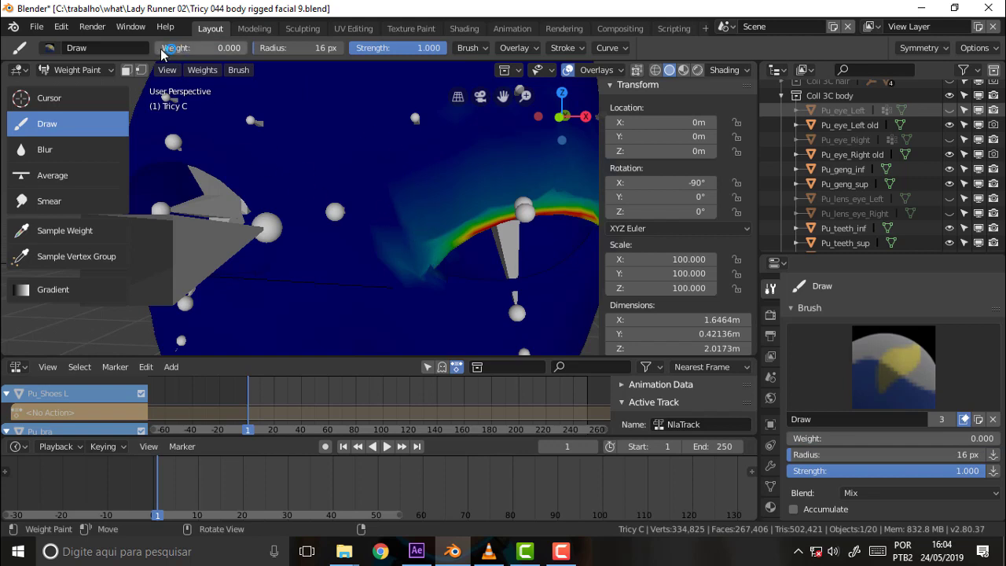
left_click_drag(233, 48, 240, 48)
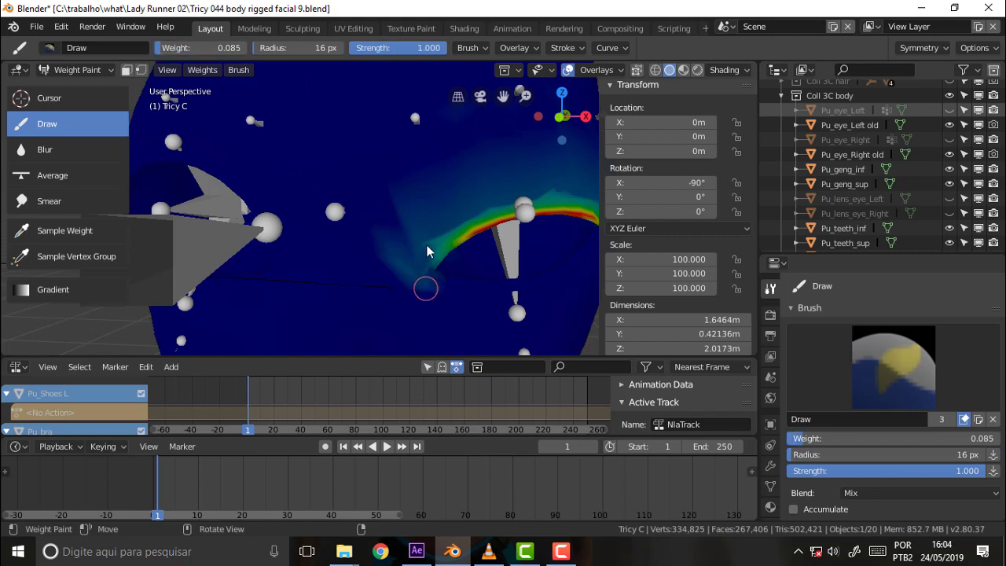
left_click_drag(430, 251, 448, 288)
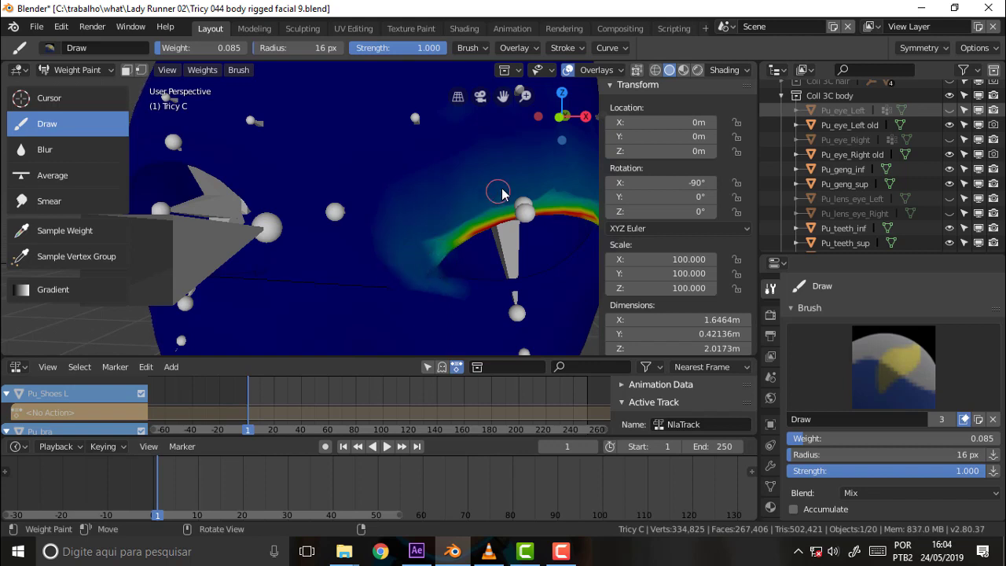
- Stroke along the arc at weight 0.136 to fade its edges, then reset weight to 0.000
left_click_drag(503, 96, 440, 185)
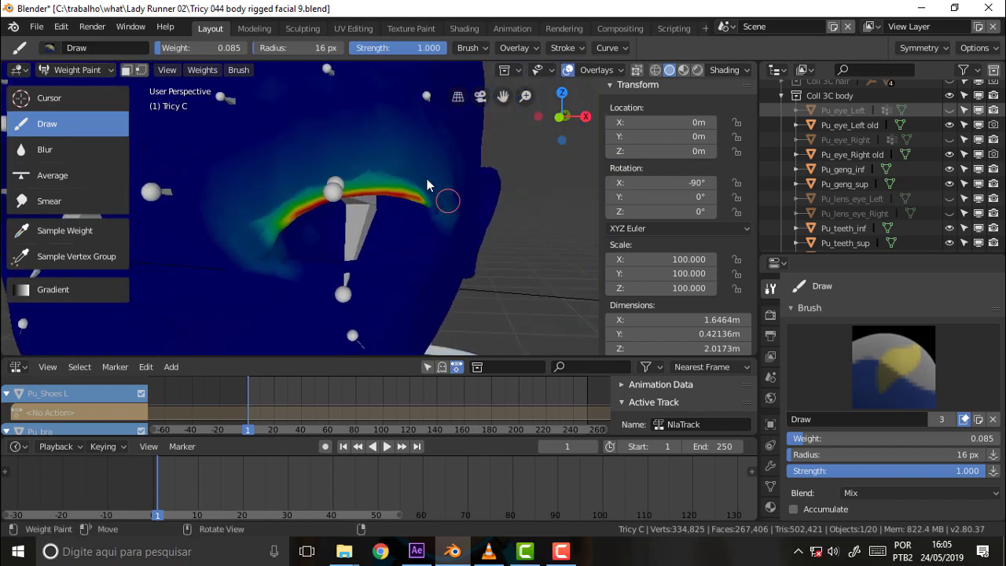
left_click(368, 161)
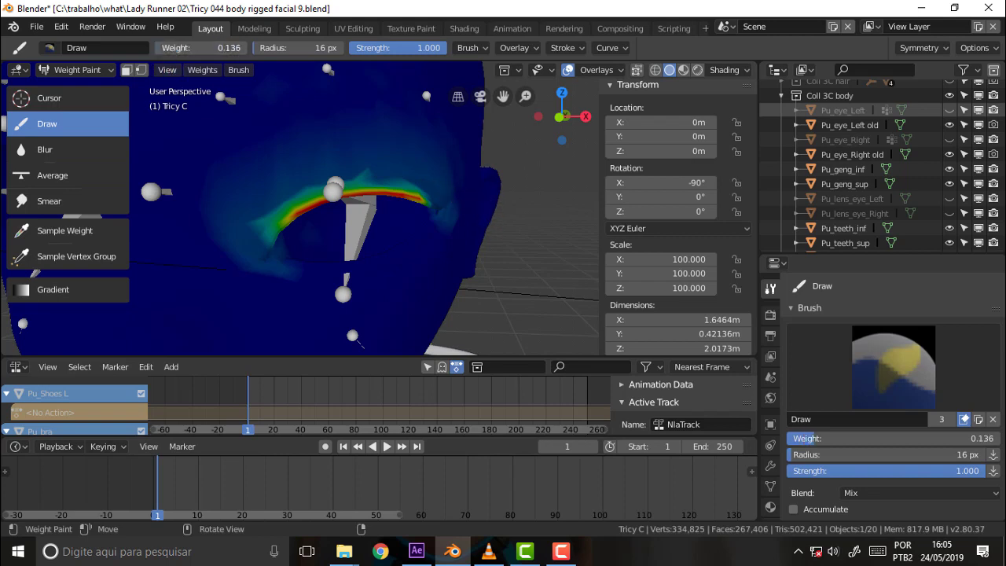
left_click_drag(258, 220, 435, 193)
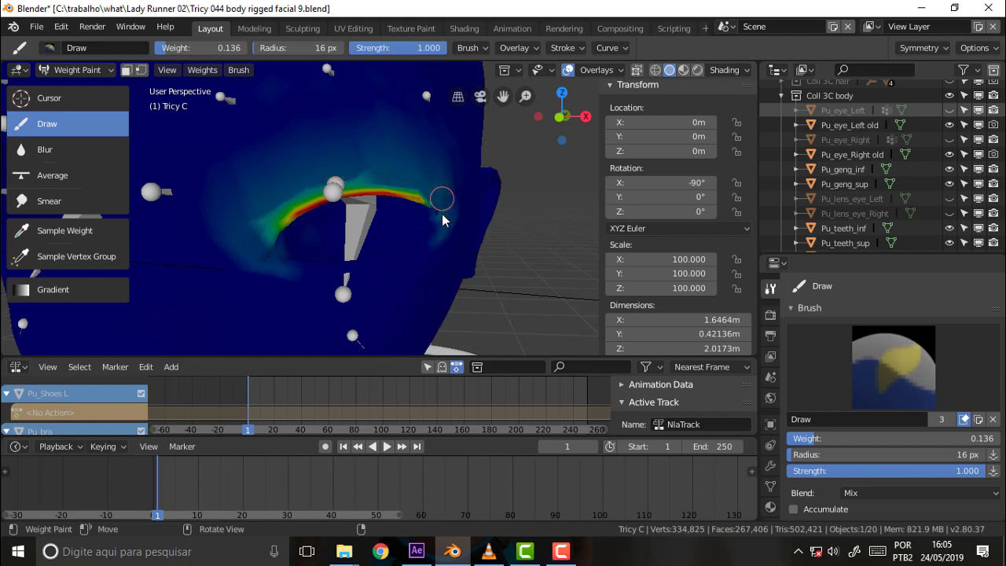
left_click_drag(379, 178, 263, 225)
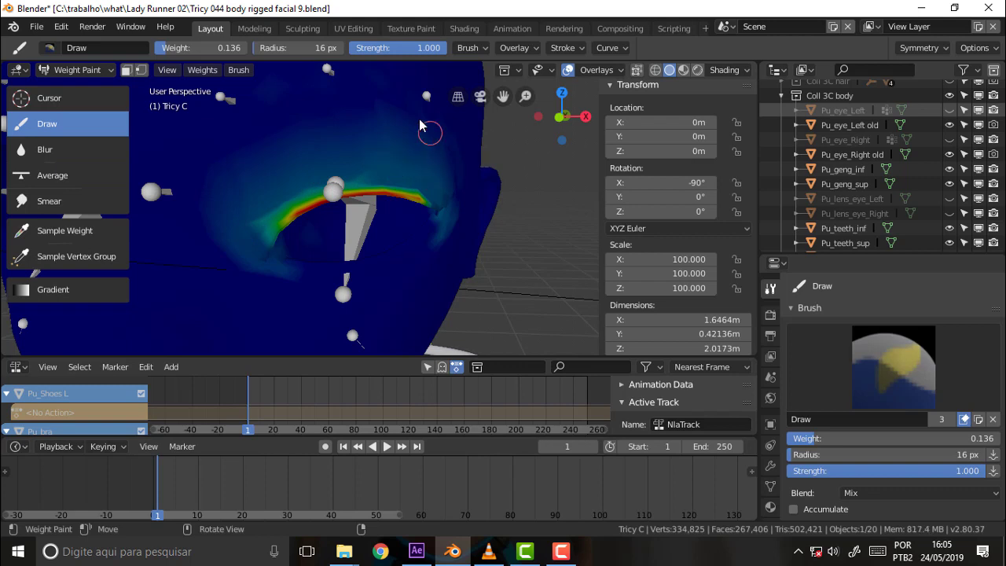
left_click_drag(201, 47, 162, 57)
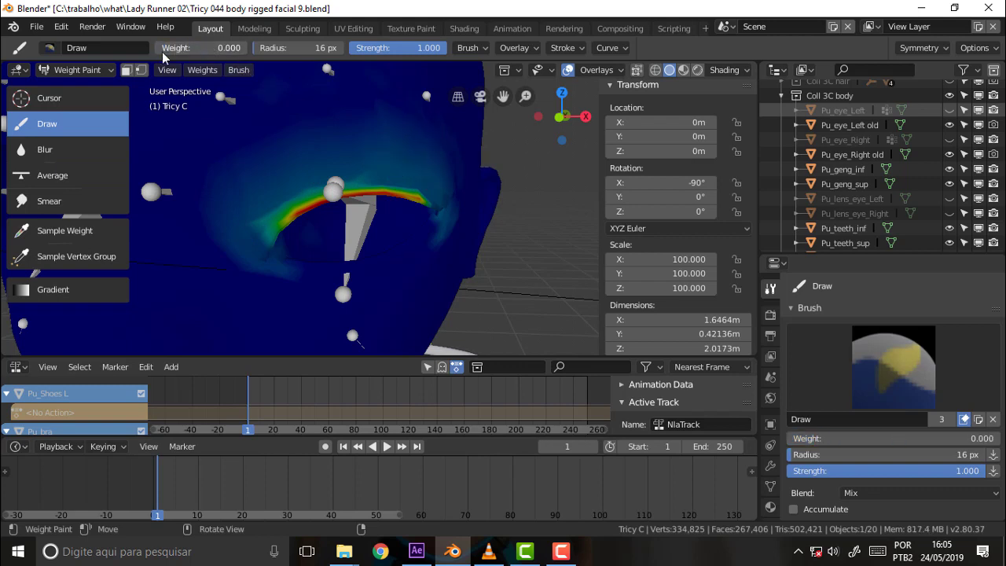
- With a 46 px radius, zero out the band's left end, then switch Blend from Mix to Add
mouse_move(303, 48)
left_mouse_down()
mouse_move(362, 48)
mouse_move(291, 48)
left_mouse_up()
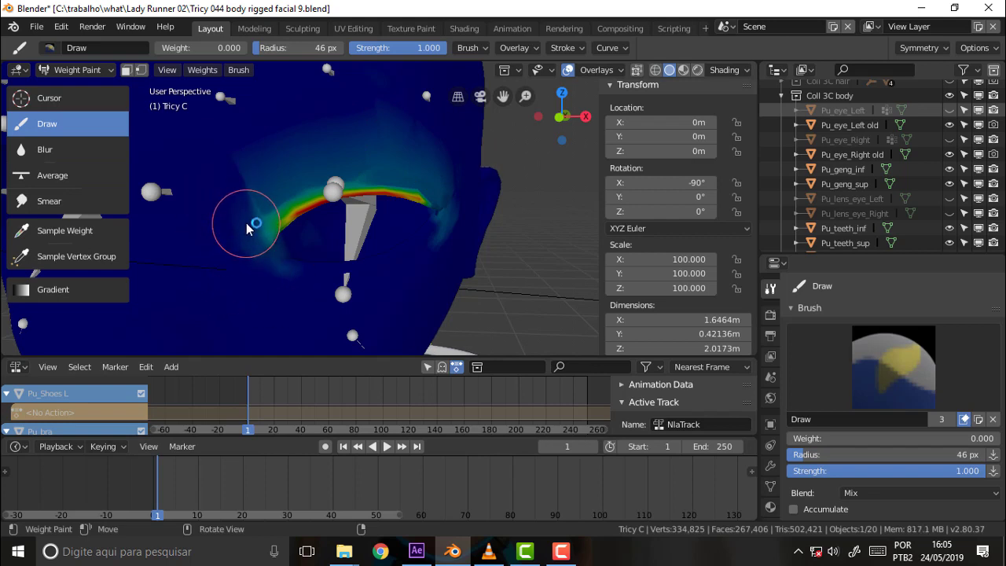
left_click_drag(246, 222, 279, 117)
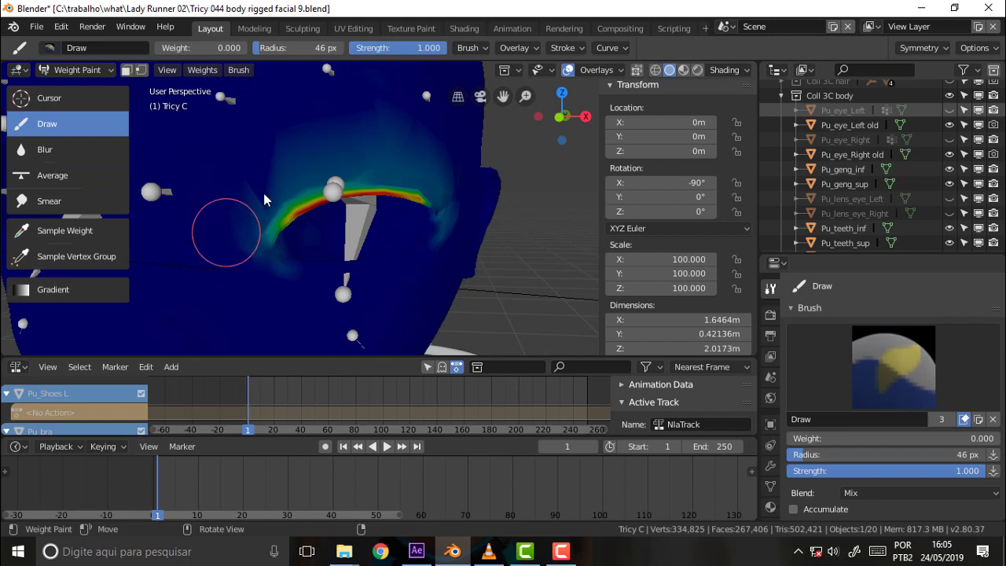
left_click(201, 49)
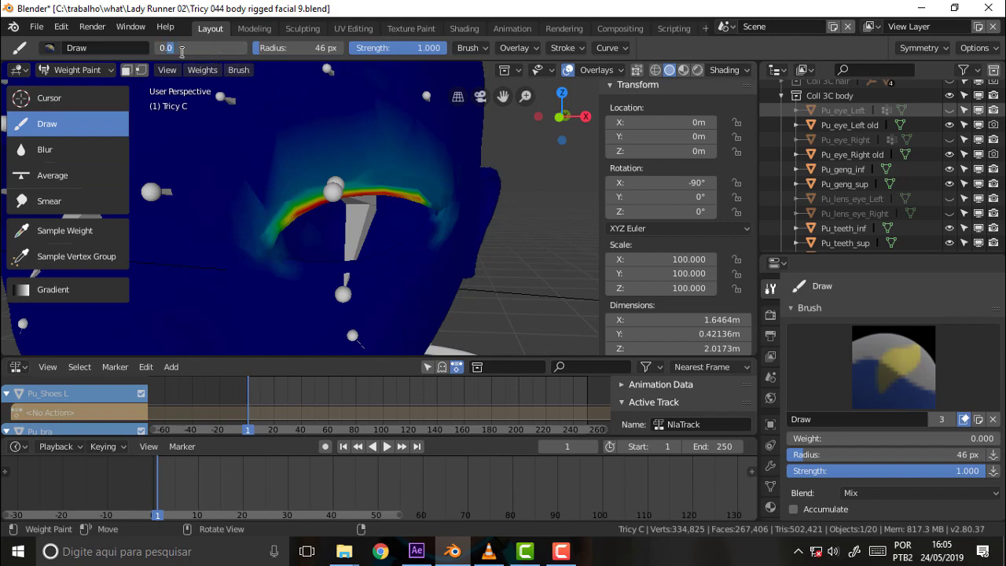
key("Return")
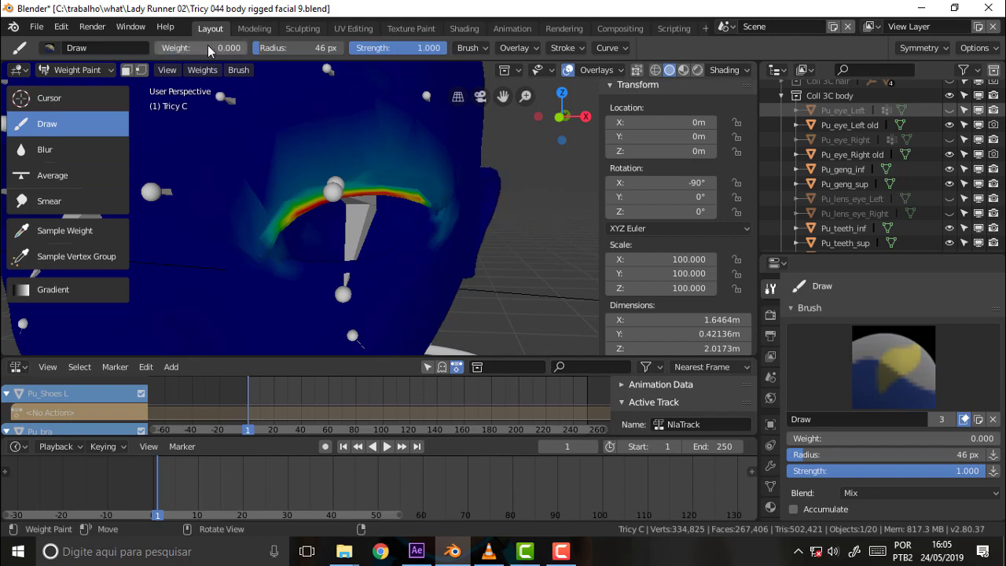
left_click(889, 493)
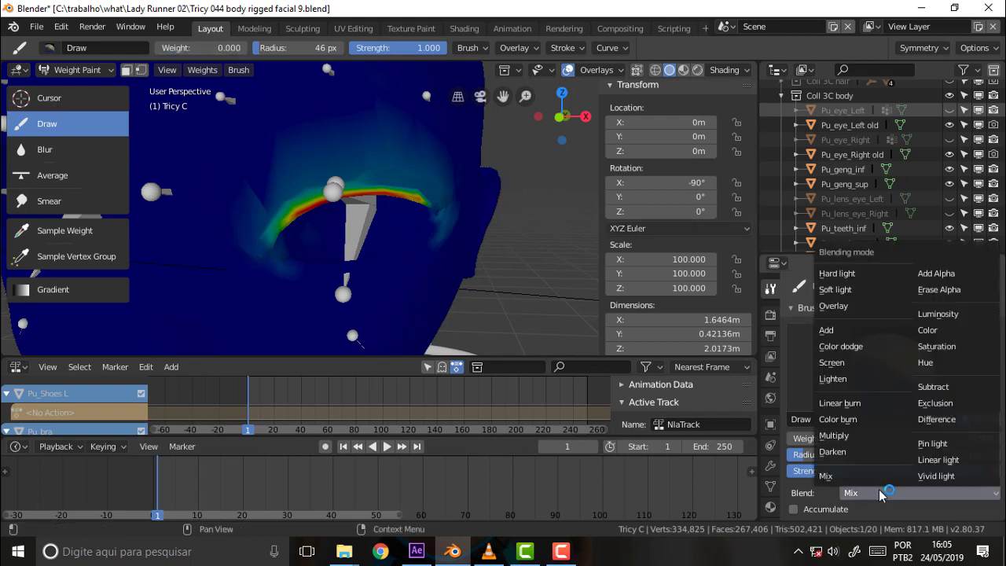
left_click(841, 331)
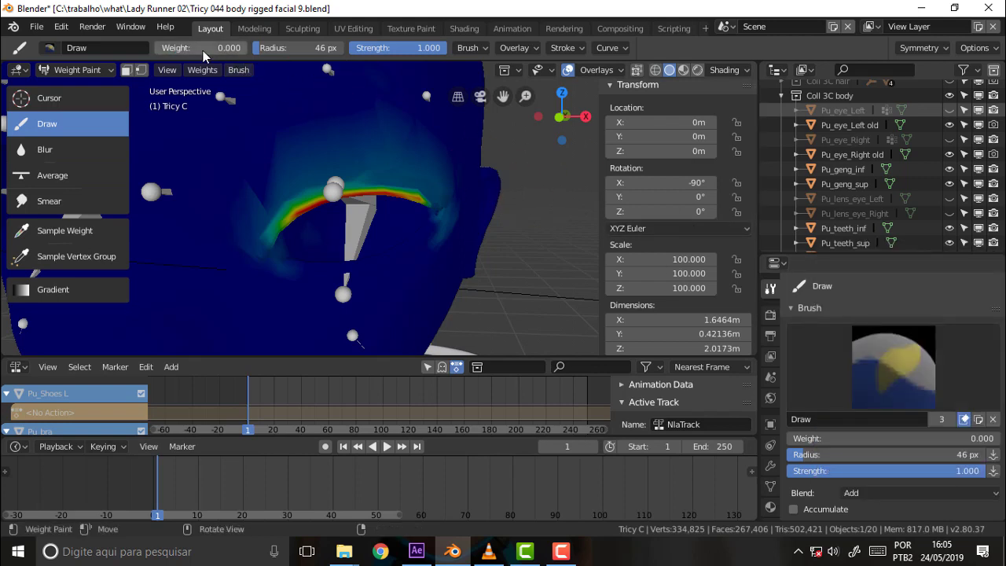
- Add a faint 0.076-weight haze at 0.648 strength around the arc, then reset weight to 0
left_click_drag(794, 437, 807, 438)
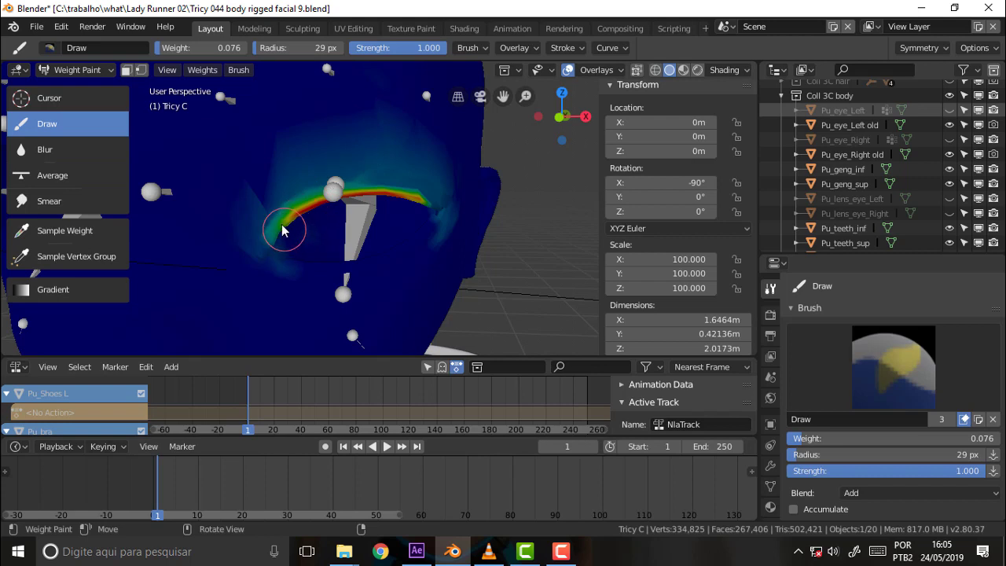
left_click_drag(436, 52, 413, 52)
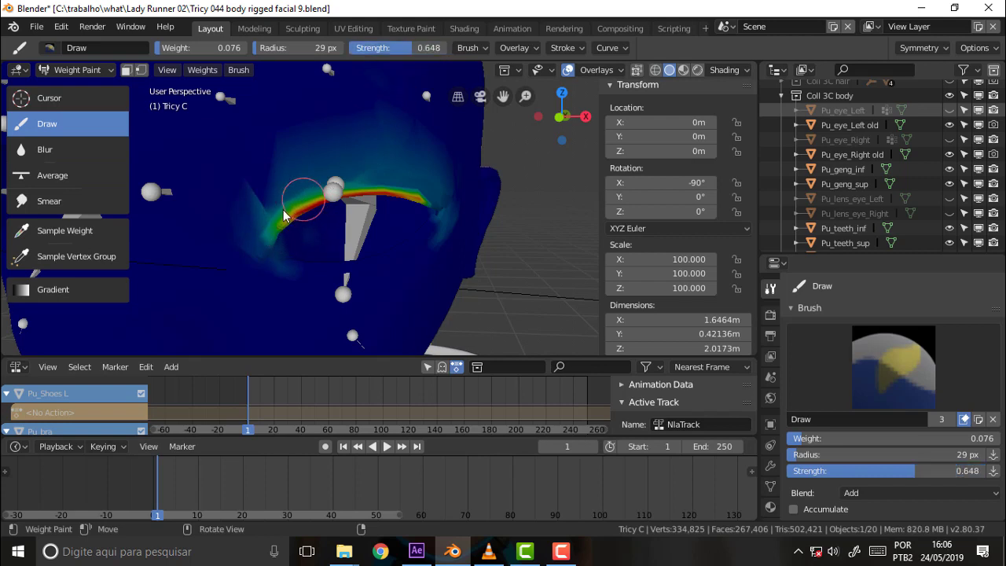
mouse_move(285, 214)
left_mouse_down()
mouse_move(265, 217)
mouse_move(366, 173)
mouse_move(378, 189)
mouse_move(348, 180)
mouse_move(393, 180)
mouse_move(445, 206)
mouse_move(332, 197)
mouse_move(265, 218)
mouse_move(277, 185)
mouse_move(263, 256)
mouse_move(285, 192)
left_mouse_up()
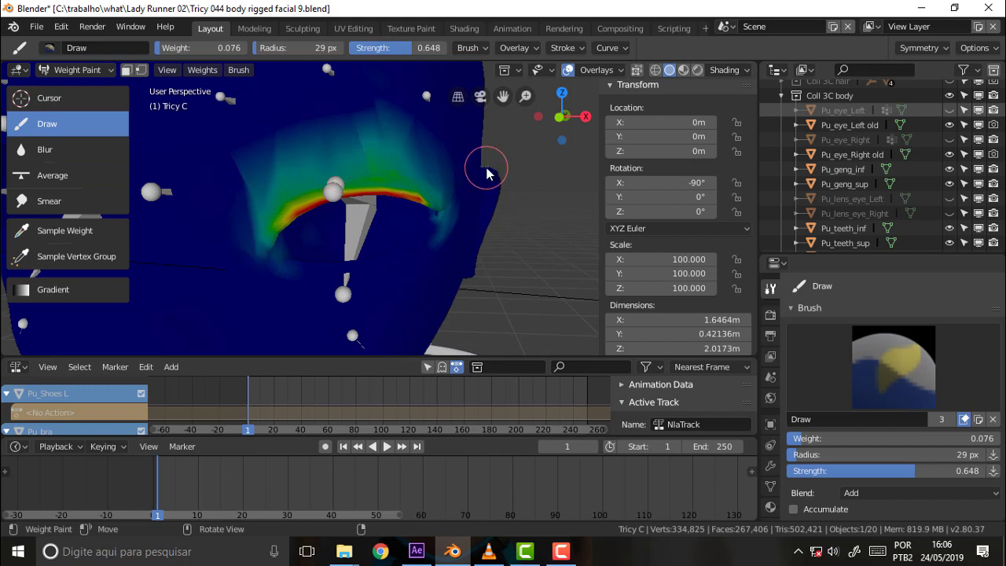
left_click_drag(178, 50, 162, 50)
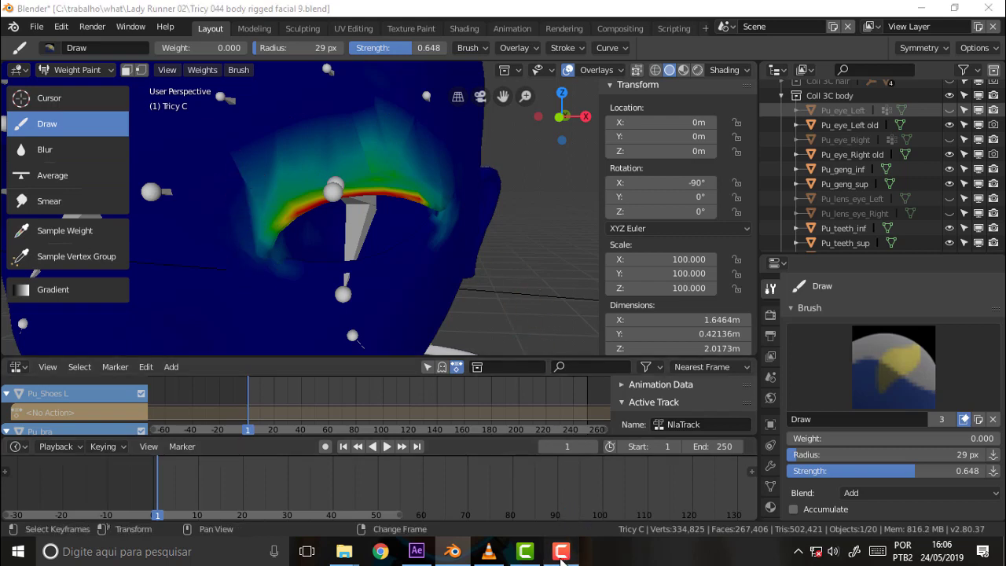
left_click(561, 552)
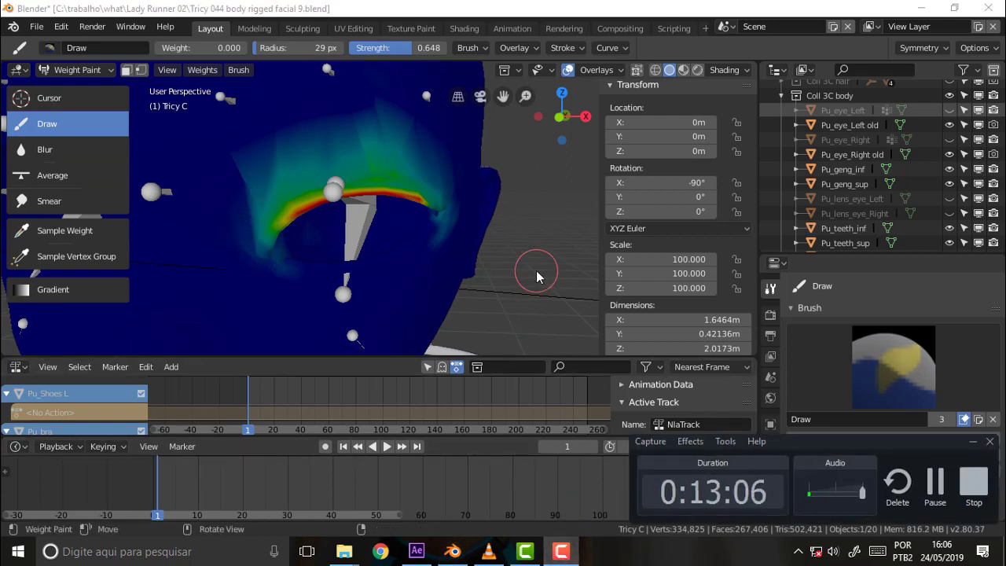